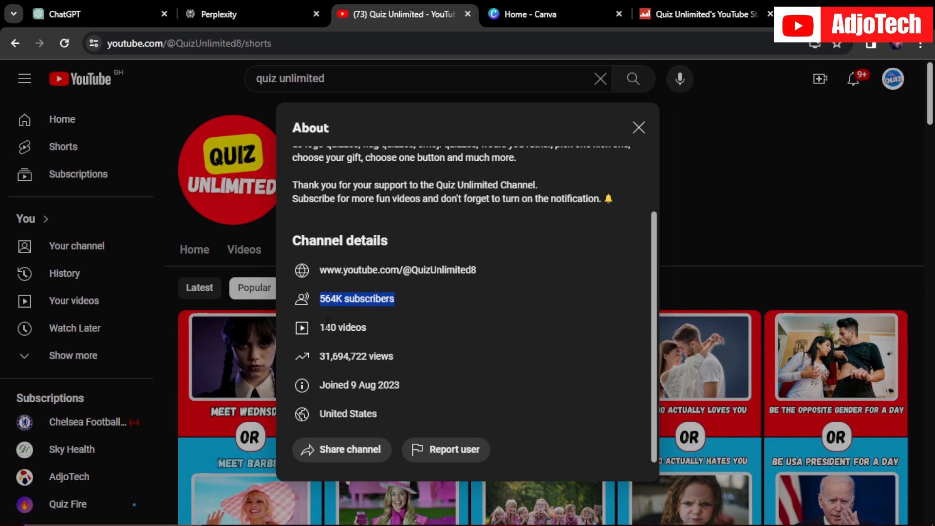
Examine the Quiz Unlimited channel's video count in its details and look over its most popular Shorts
{"action": "left_click_drag", "start_coordinate": [319, 328], "coordinate": [390, 329]}
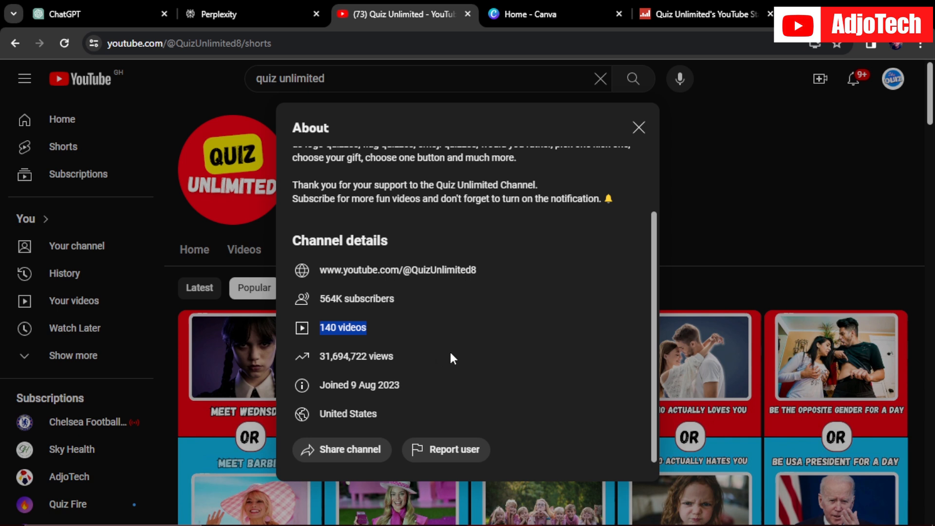
{"action": "left_click", "coordinate": [638, 129]}
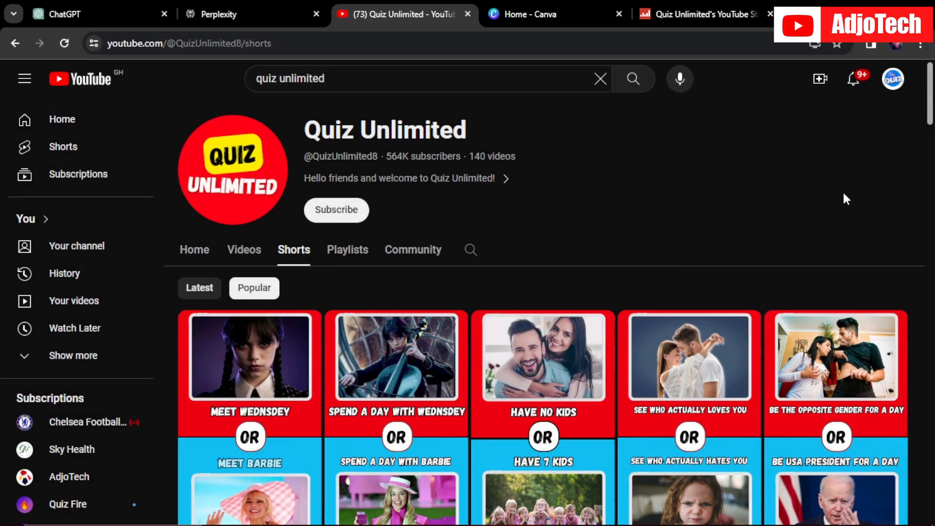
{"action": "scroll", "coordinate": [922, 119], "scroll_direction": "down", "scroll_amount": 3}
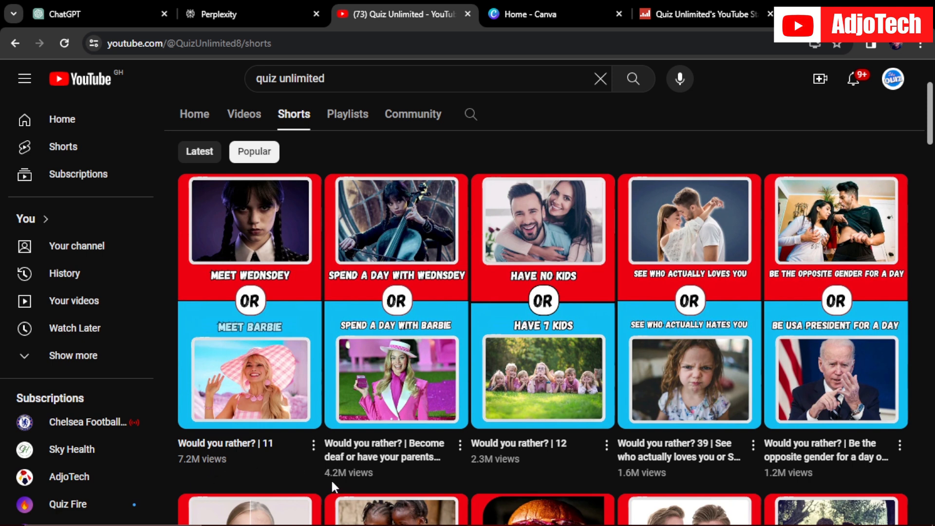
{"action": "scroll", "coordinate": [537, 445], "scroll_direction": "up", "scroll_amount": 3}
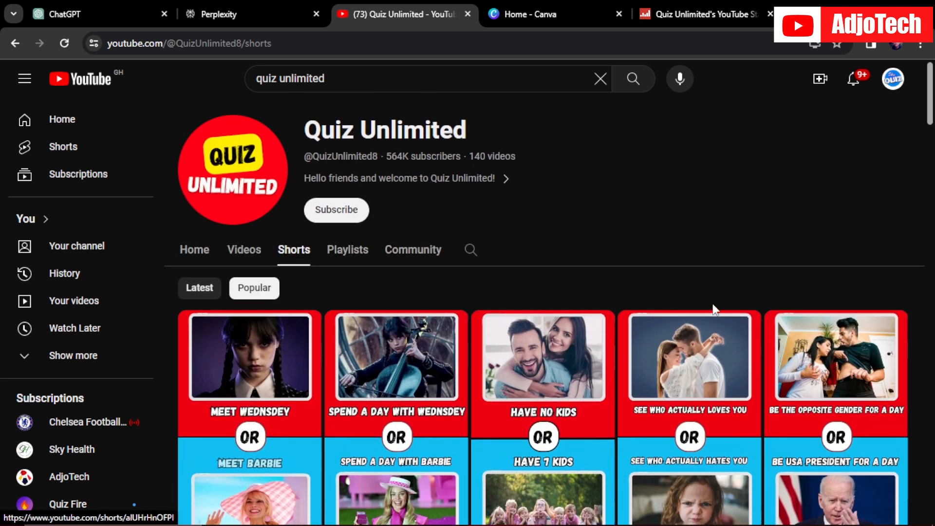
Switch to the Social Blade page and examine the channel's estimated monthly earnings
{"action": "left_click", "coordinate": [674, 7]}
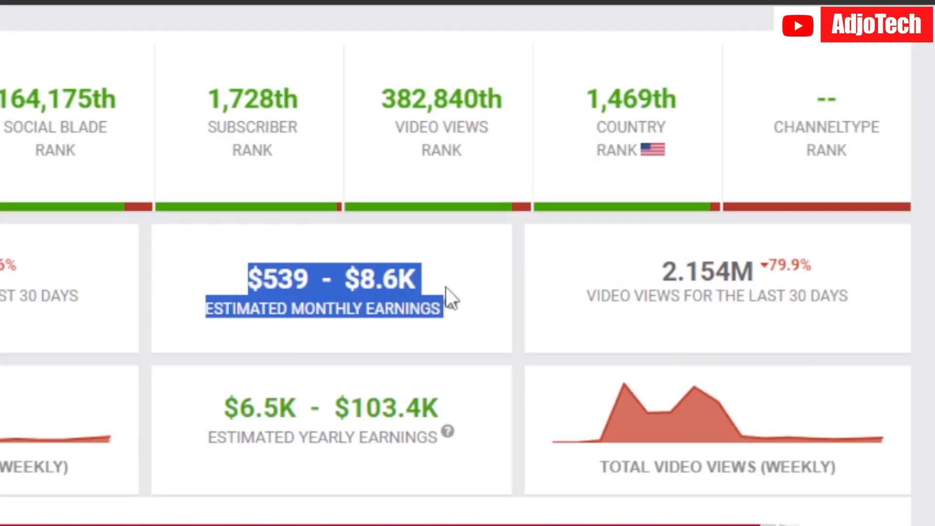
{"action": "left_click", "coordinate": [395, 295]}
{"action": "left_click_drag", "start_coordinate": [207, 281], "coordinate": [417, 280]}
{"action": "left_click", "coordinate": [341, 239]}
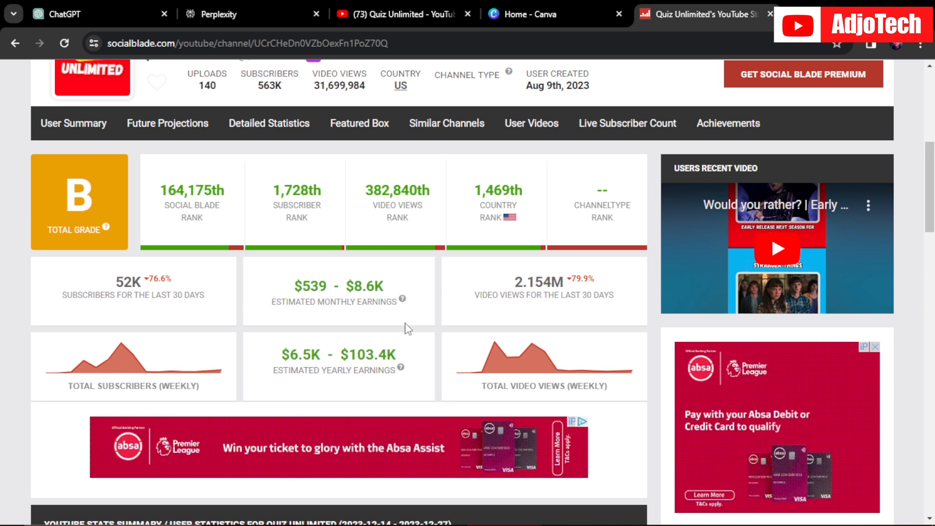
Switch back to the YouTube channel and compare its regular videos with its latest Shorts
{"action": "left_click", "coordinate": [419, 7]}
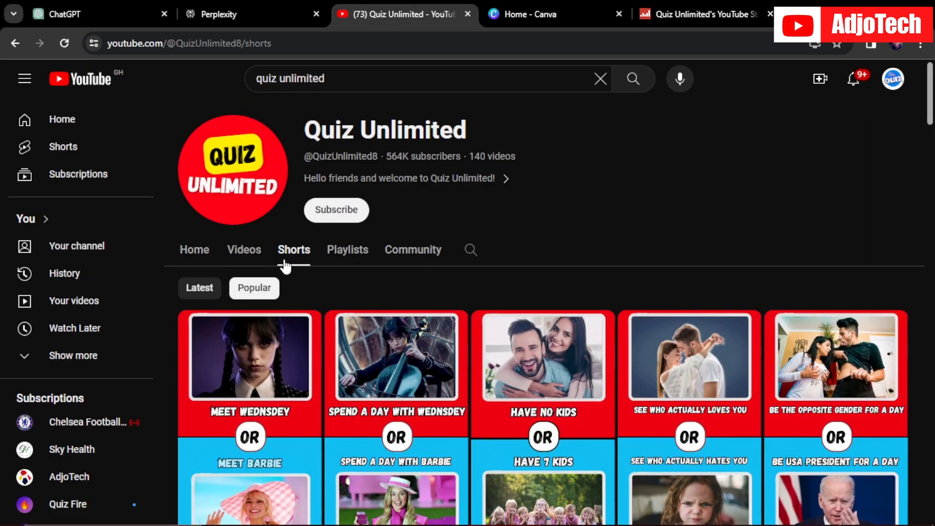
{"action": "left_click", "coordinate": [245, 251]}
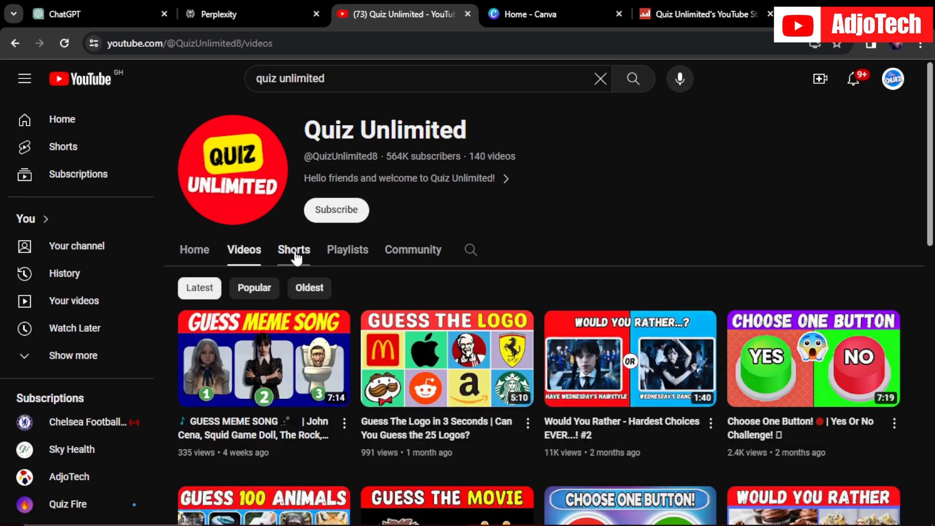
{"action": "left_click", "coordinate": [295, 254]}
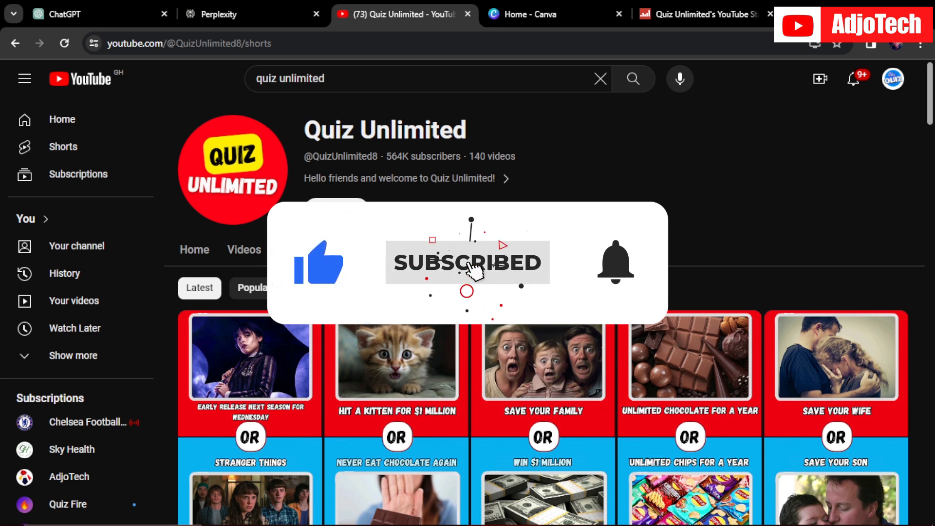
Look at the Canva home page, then switch to ChatGPT and review the generated table of question options and percentages
{"action": "left_click", "coordinate": [529, 13]}
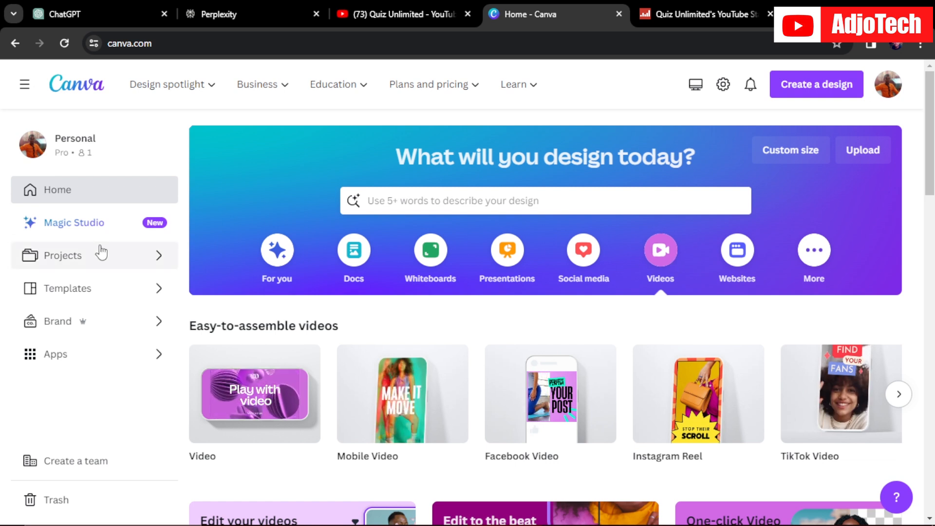
{"action": "mouse_move", "coordinate": [666, 359]}
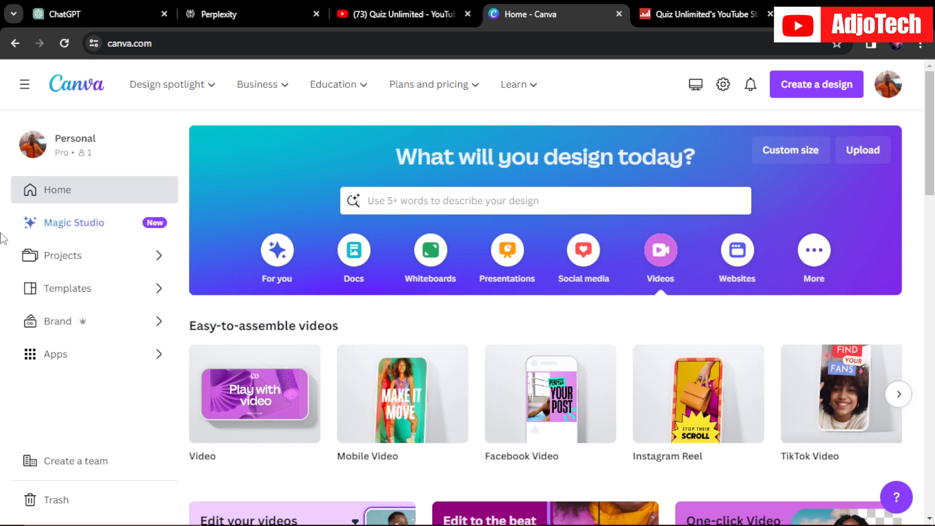
{"action": "left_click", "coordinate": [65, 7]}
{"action": "scroll", "coordinate": [581, 381], "scroll_direction": "down", "scroll_amount": 10}
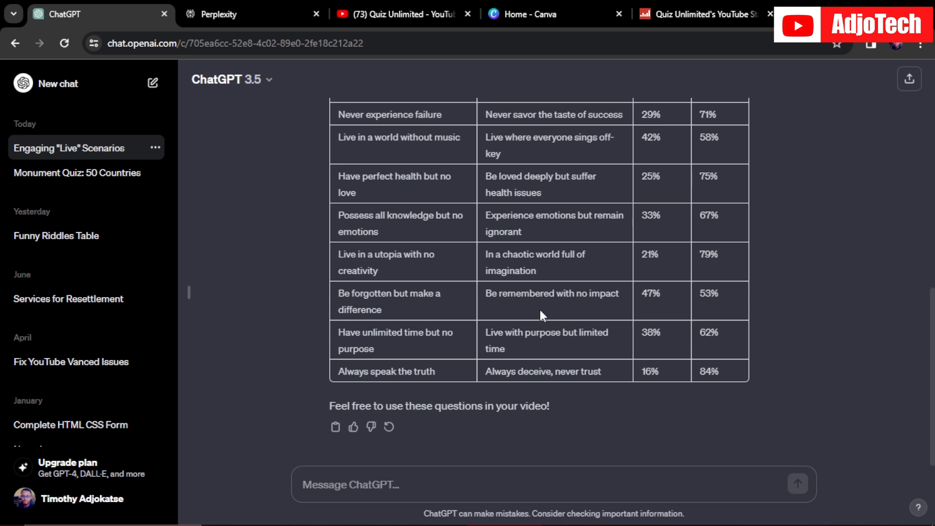
Switch to Canva and create a blank Mobile Video design of 1080 × 1920 px
{"action": "left_click", "coordinate": [575, 16]}
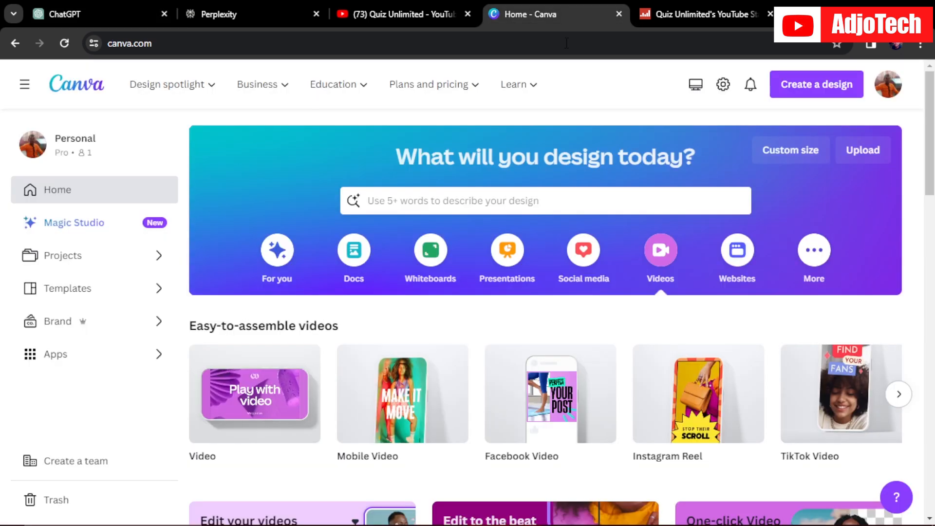
{"action": "mouse_move", "coordinate": [406, 415]}
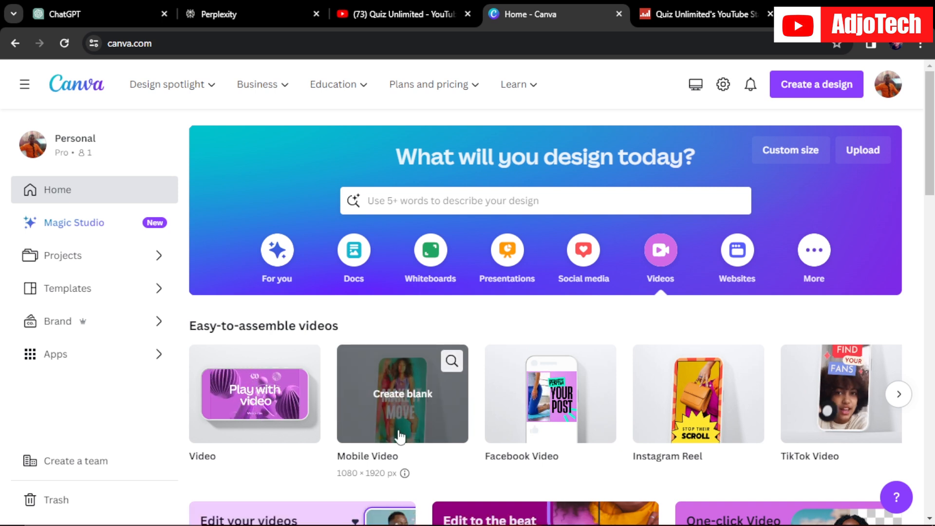
{"action": "left_click", "coordinate": [396, 412]}
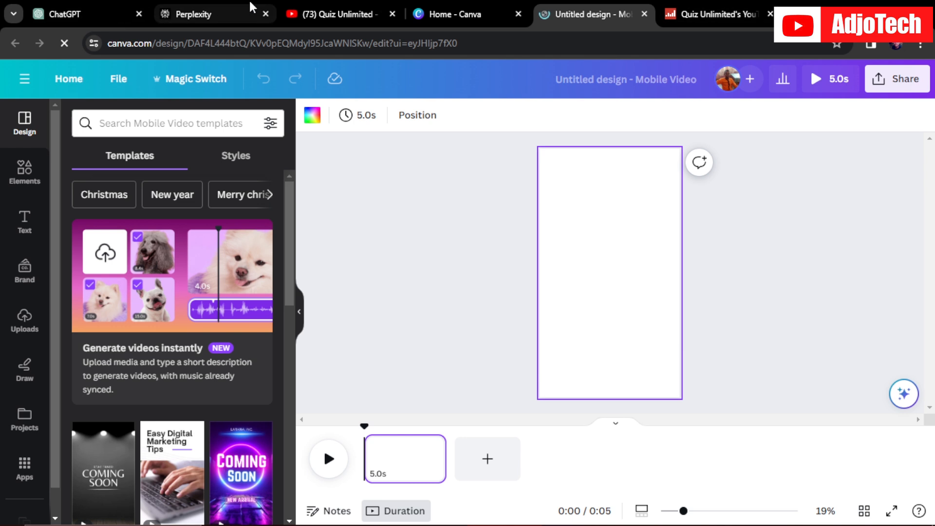
Examine the layout of the latest Quiz Unlimited Shorts on YouTube and return to the untitled Canva design
{"action": "left_click", "coordinate": [323, 13]}
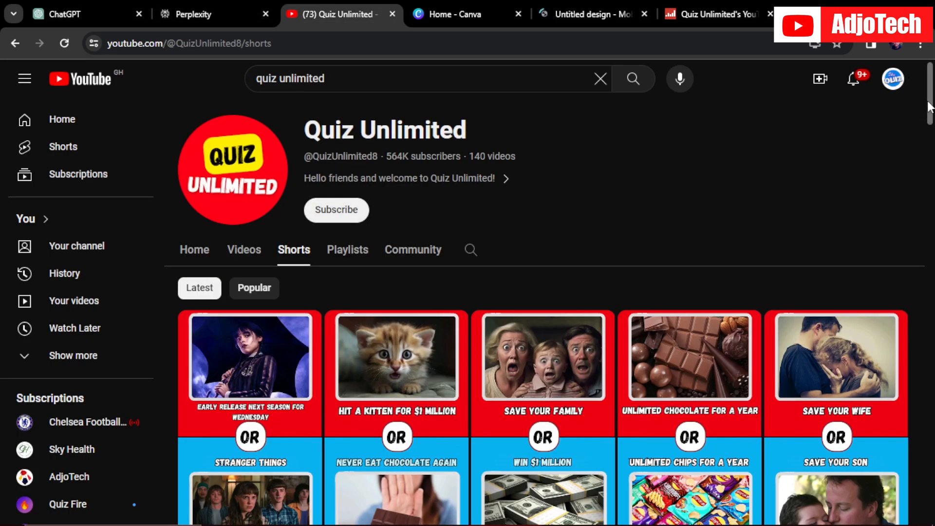
{"action": "scroll", "coordinate": [195, 307], "scroll_direction": "down", "scroll_amount": 2}
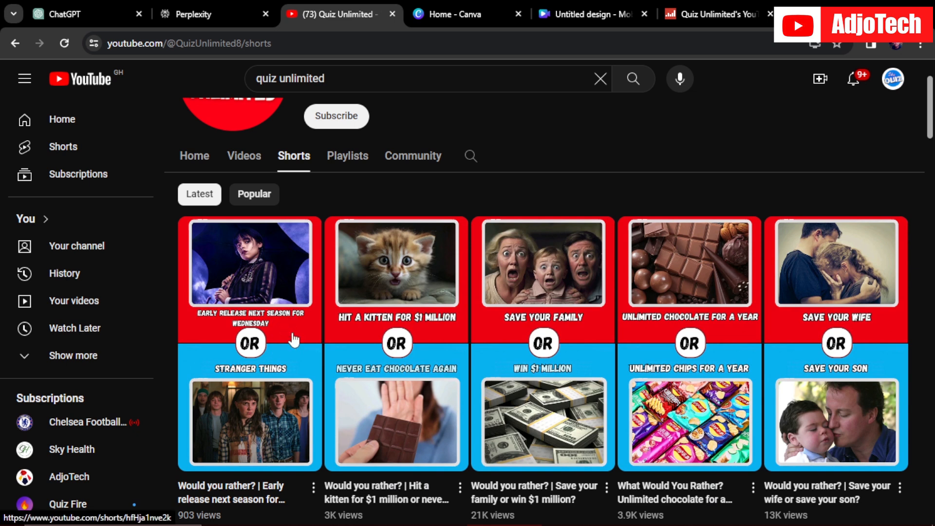
{"action": "left_click", "coordinate": [586, 15]}
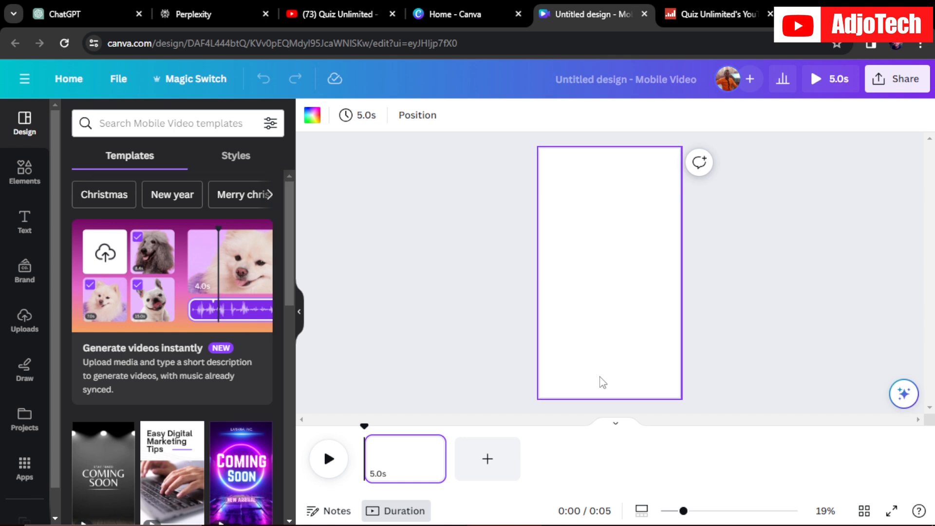
Add a rectangle to the page and stretch it to cover the full width of the upper half
{"action": "key", "text": "r"}
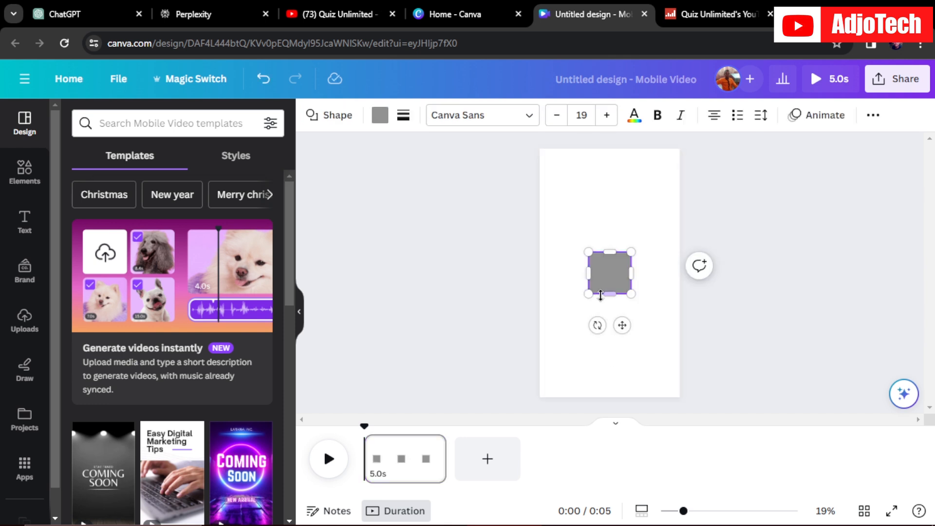
{"action": "left_click_drag", "start_coordinate": [587, 273], "coordinate": [539, 274]}
{"action": "left_click_drag", "start_coordinate": [634, 272], "coordinate": [685, 272]}
{"action": "left_click_drag", "start_coordinate": [616, 253], "coordinate": [612, 148]}
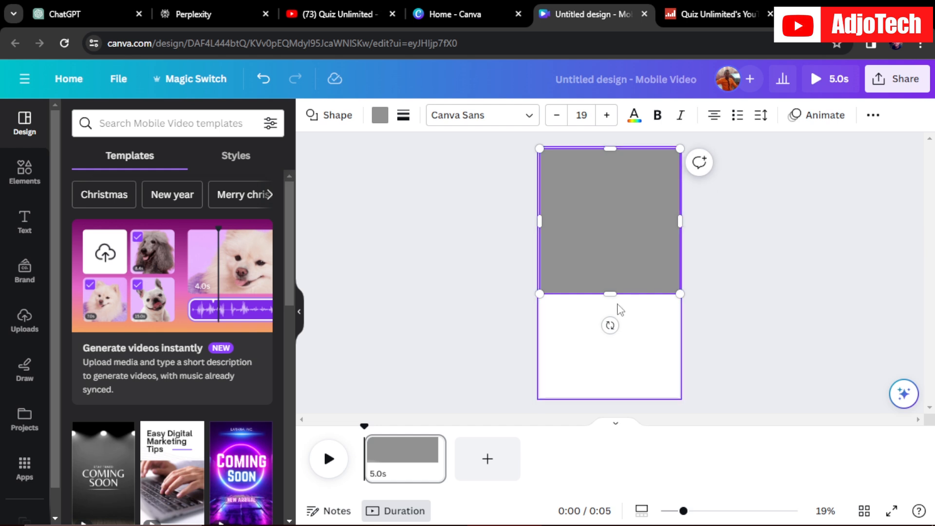
{"action": "left_click_drag", "start_coordinate": [610, 293], "coordinate": [608, 273]}
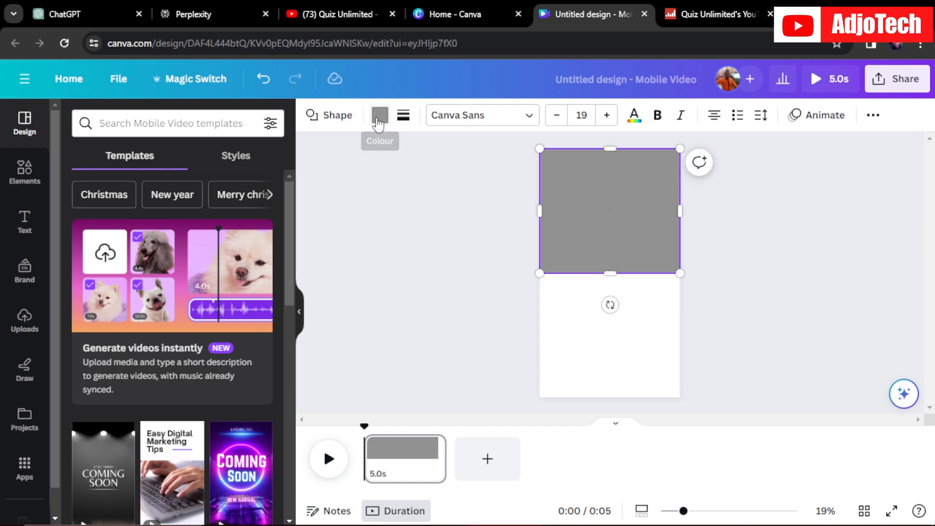
Fill the upper-half rectangle with the light orange default colour
{"action": "left_click", "coordinate": [380, 116]}
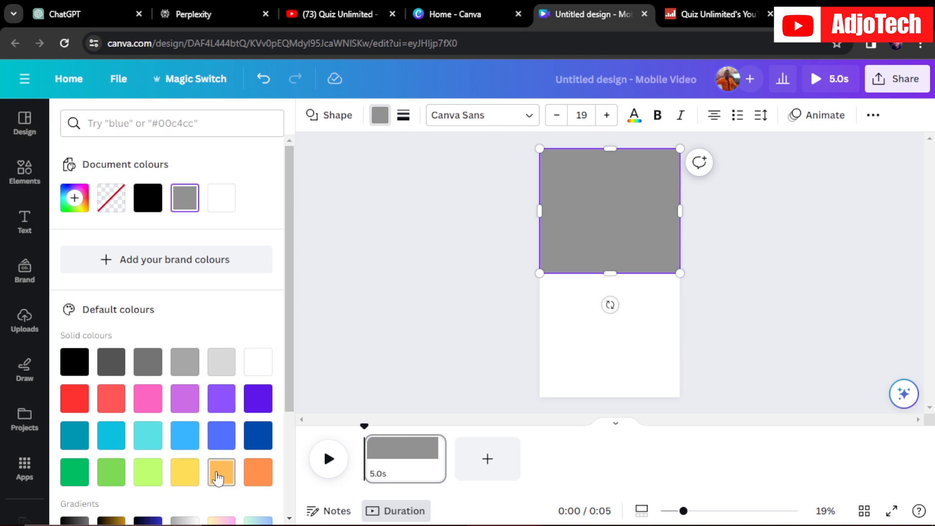
{"action": "left_click", "coordinate": [220, 474]}
{"action": "left_click", "coordinate": [622, 221]}
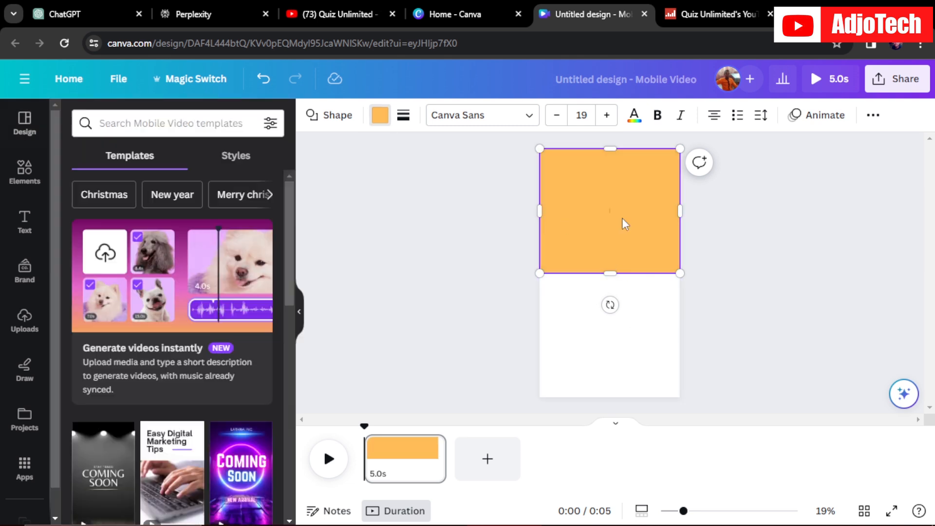
Add a second rectangle, extend it to the page's left edge and fill it with light blue
{"action": "left_click", "coordinate": [613, 337]}
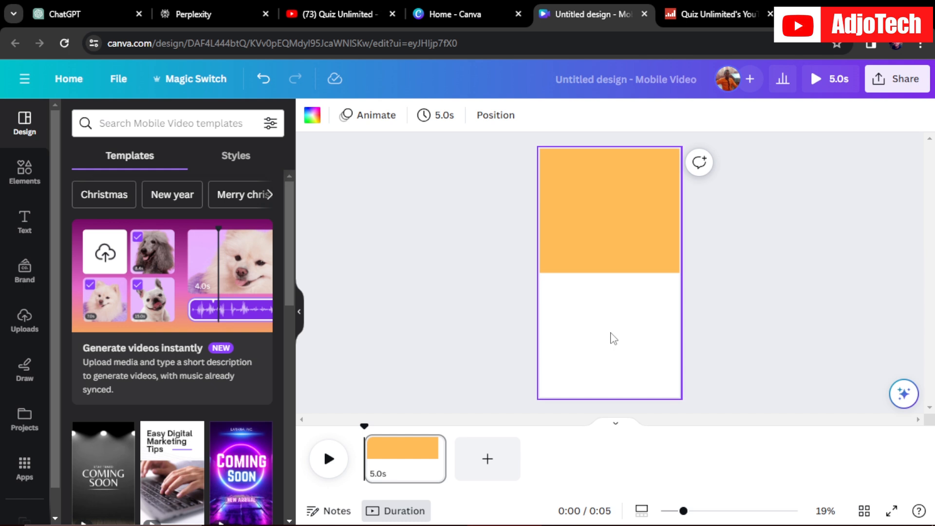
{"action": "key", "text": "ctrl+v"}
{"action": "left_click_drag", "start_coordinate": [589, 273], "coordinate": [539, 273]}
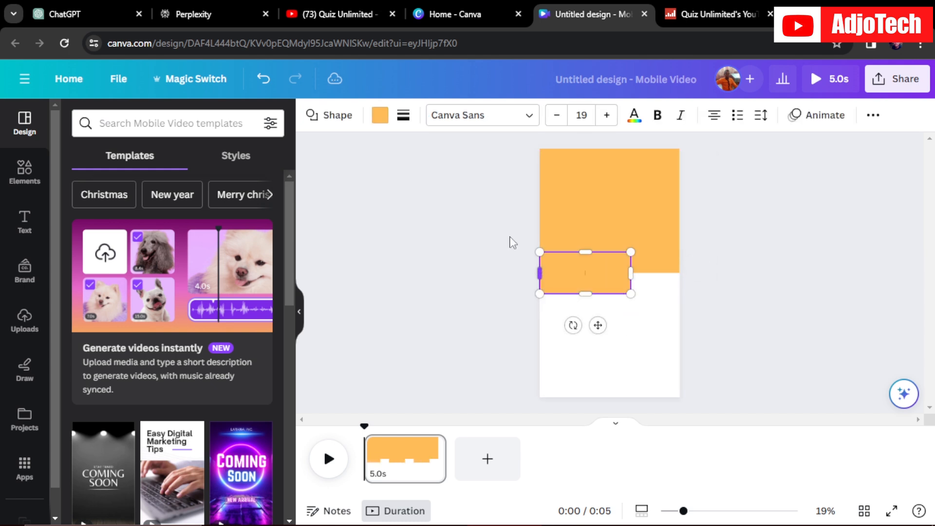
{"action": "left_click", "coordinate": [380, 117]}
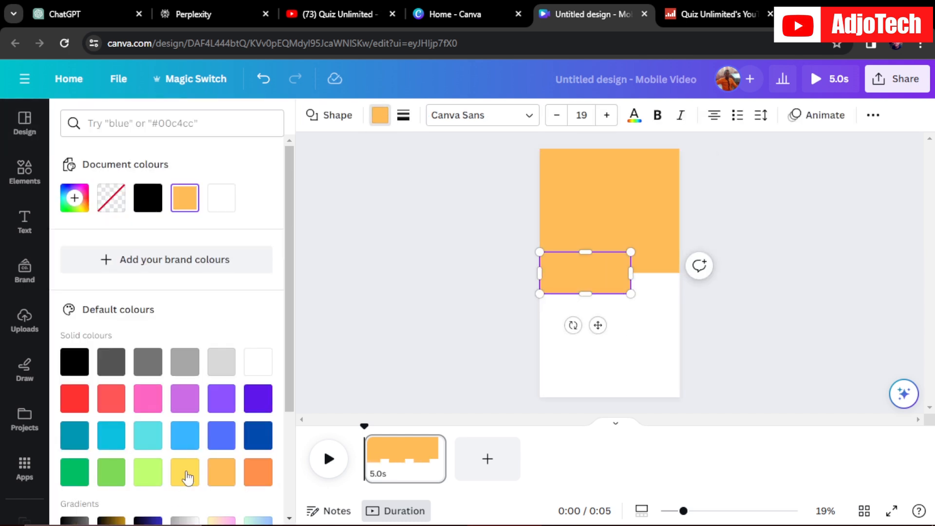
{"action": "left_click", "coordinate": [185, 435]}
Stretch the blue rectangle over the page's lower half, leaving a thin white gap below the orange one
{"action": "left_click_drag", "start_coordinate": [631, 274], "coordinate": [680, 279]}
{"action": "left_click_drag", "start_coordinate": [610, 294], "coordinate": [610, 396]}
{"action": "left_click_drag", "start_coordinate": [610, 255], "coordinate": [607, 279]}
{"action": "left_click", "coordinate": [462, 265]}
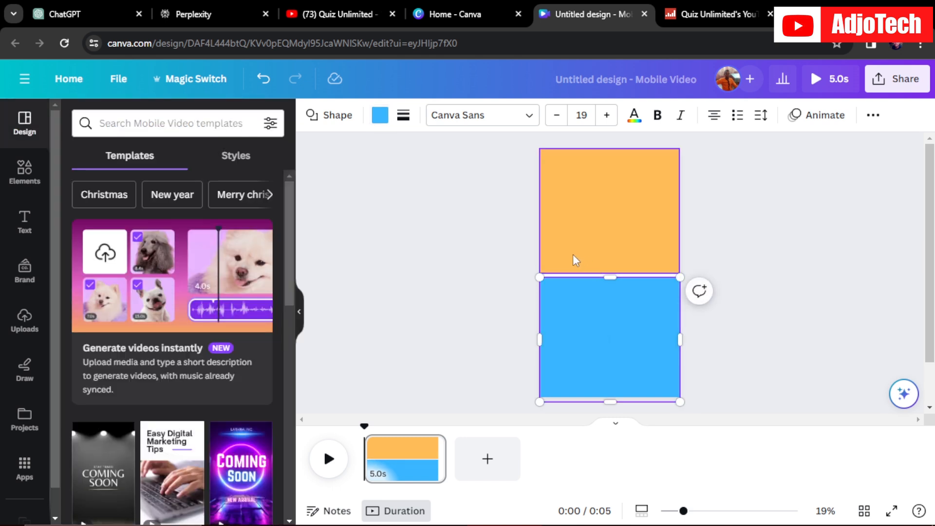
{"action": "left_click", "coordinate": [594, 258]}
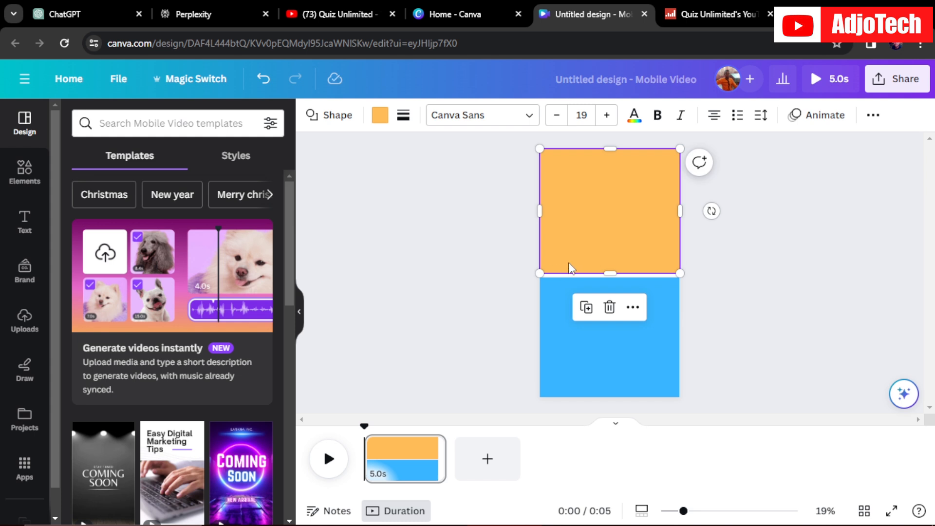
{"action": "left_click", "coordinate": [507, 296]}
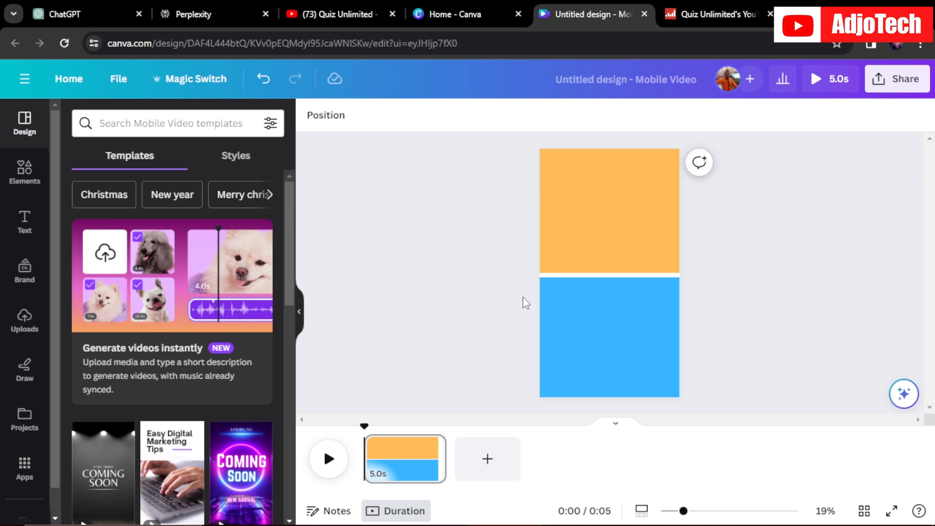
Add a black rectangle and shape it into a full-width bar between the orange and blue halves
{"action": "key", "text": "ctrl+v"}
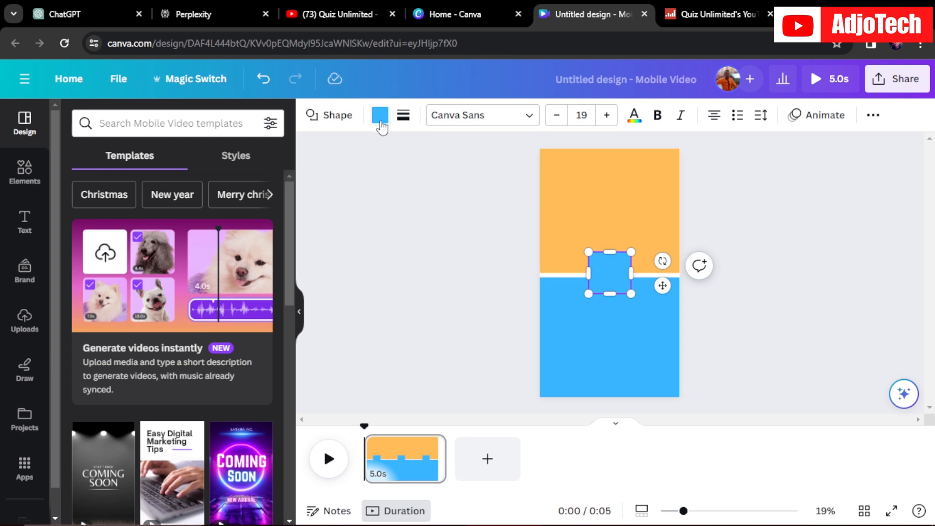
{"action": "left_click", "coordinate": [380, 121]}
{"action": "left_click", "coordinate": [74, 362]}
{"action": "left_click_drag", "start_coordinate": [590, 267], "coordinate": [539, 271]}
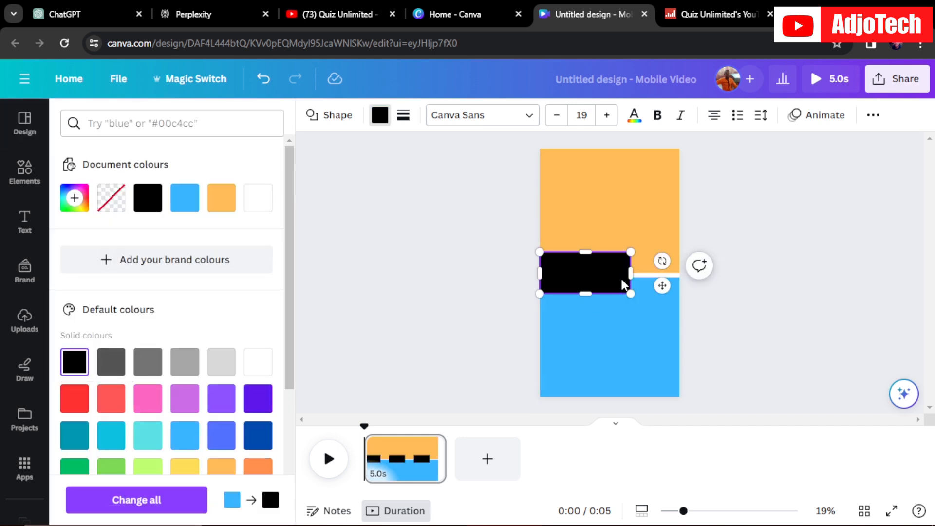
{"action": "left_click_drag", "start_coordinate": [630, 273], "coordinate": [680, 272]}
{"action": "left_click_drag", "start_coordinate": [610, 255], "coordinate": [610, 286]}
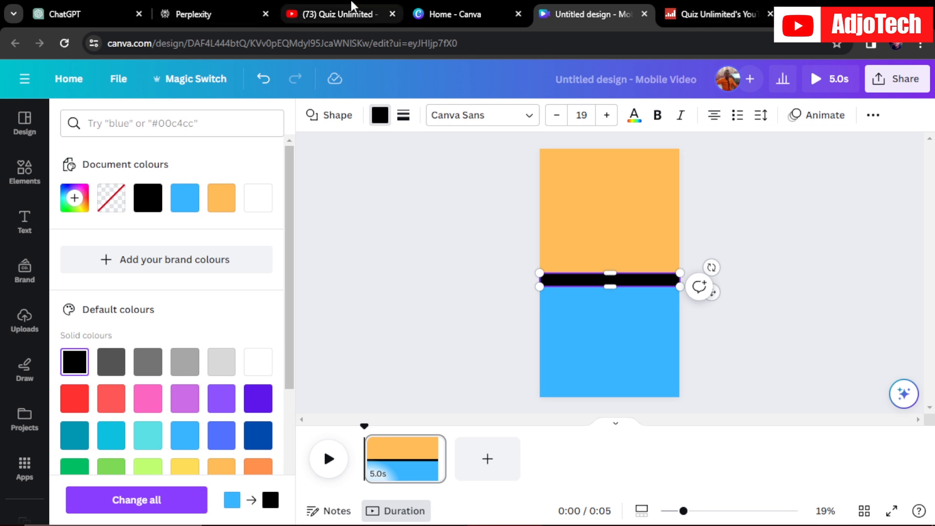
Check the divider in the YouTube Shorts, then return to Canva and thin the black bar to a narrow line filling the gap
{"action": "left_click", "coordinate": [352, 9]}
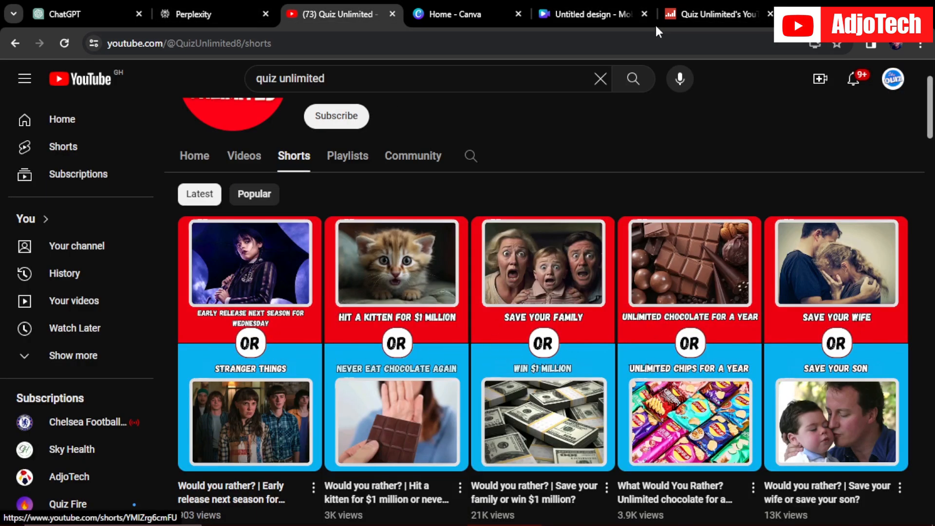
{"action": "left_click", "coordinate": [584, 9]}
{"action": "left_click_drag", "start_coordinate": [612, 284], "coordinate": [612, 274]}
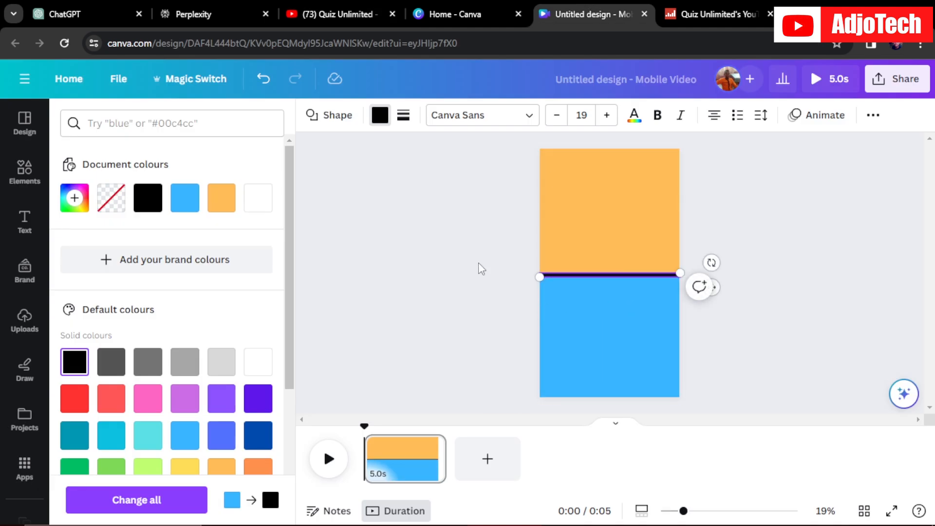
{"action": "key", "text": "Escape"}
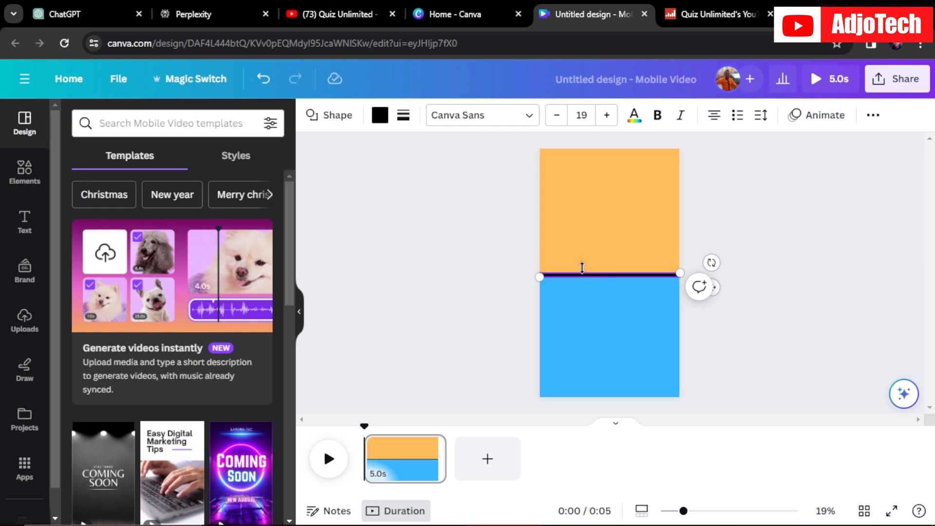
Check how the centre of the divider is styled in the YouTube Shorts, and return to the Canva design
{"action": "left_click", "coordinate": [368, 231]}
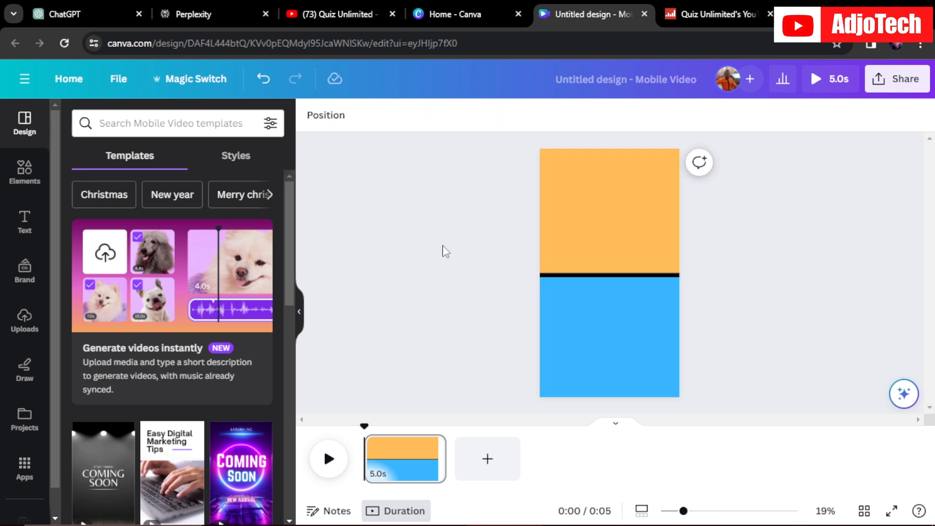
{"action": "left_click", "coordinate": [701, 14]}
{"action": "left_click", "coordinate": [339, 14]}
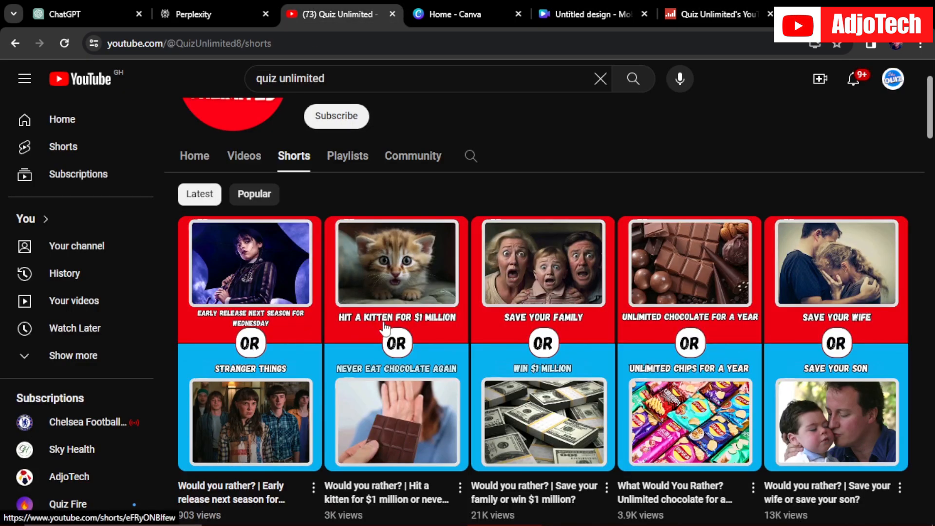
{"action": "left_click", "coordinate": [568, 13]}
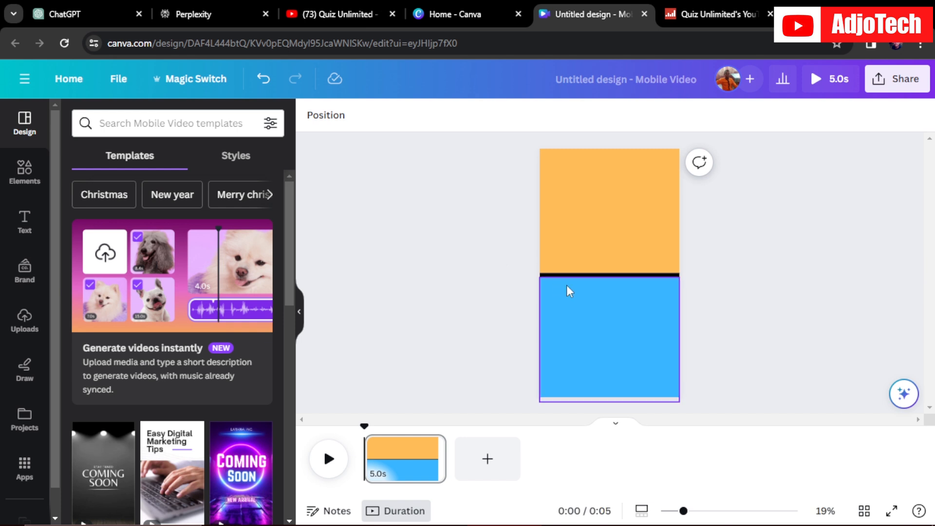
Add a shape at the page centre, turn it into a circle, fill it black and shrink it to sit on the divider
{"action": "key", "text": "r"}
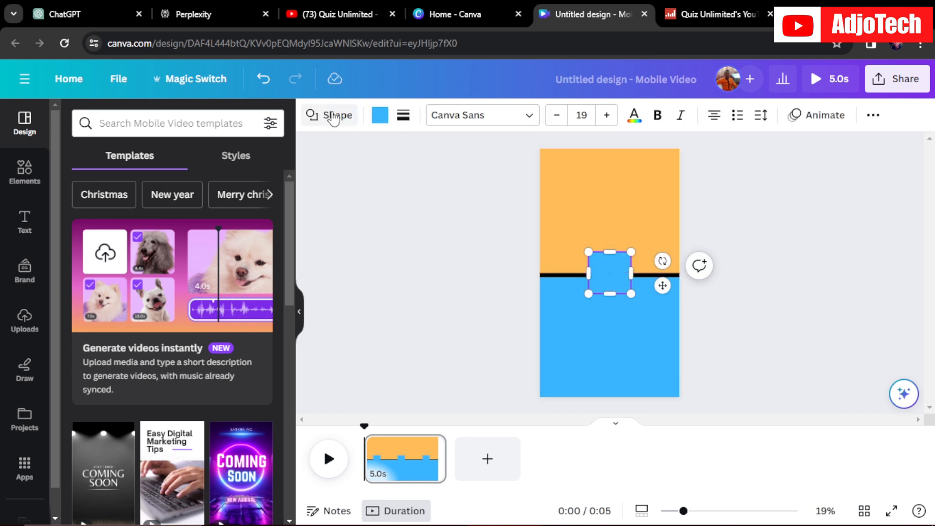
{"action": "left_click", "coordinate": [341, 121]}
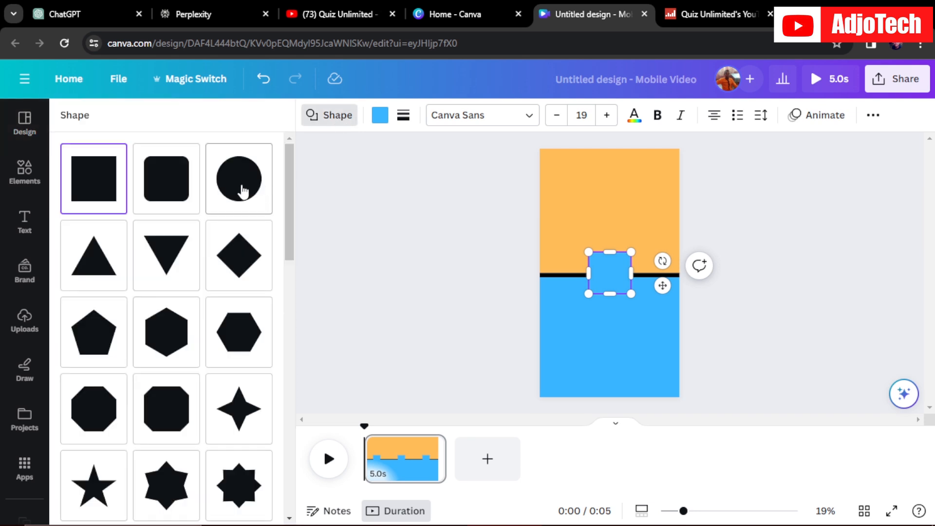
{"action": "left_click", "coordinate": [237, 194]}
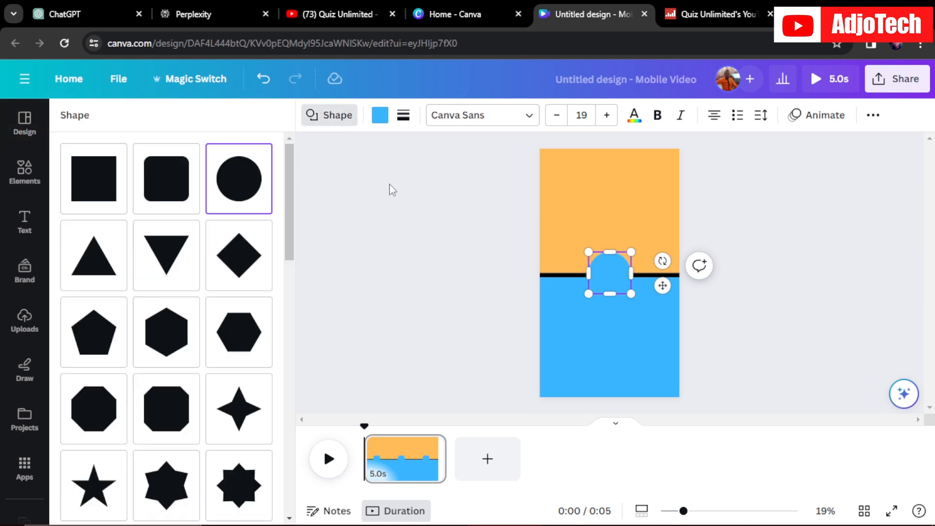
{"action": "left_click", "coordinate": [379, 122]}
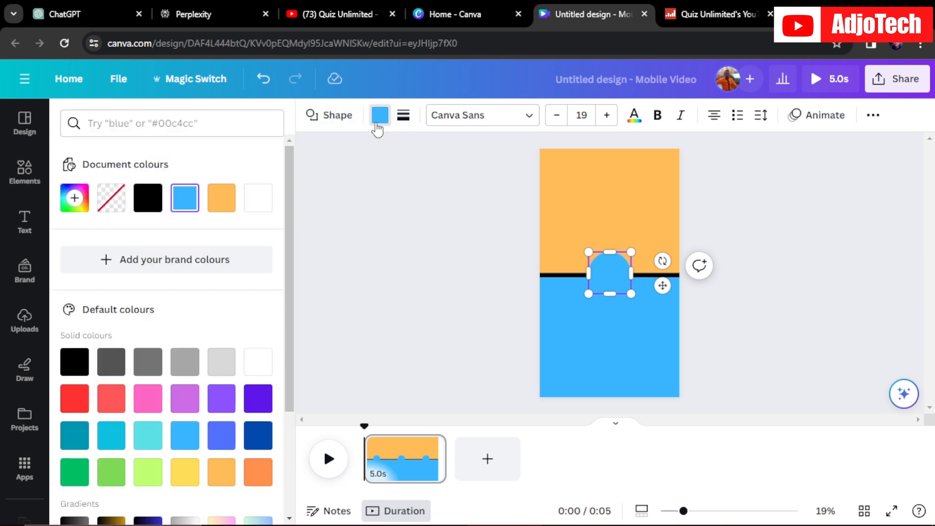
{"action": "left_click", "coordinate": [147, 199]}
{"action": "left_click_drag", "start_coordinate": [630, 293], "coordinate": [657, 289]}
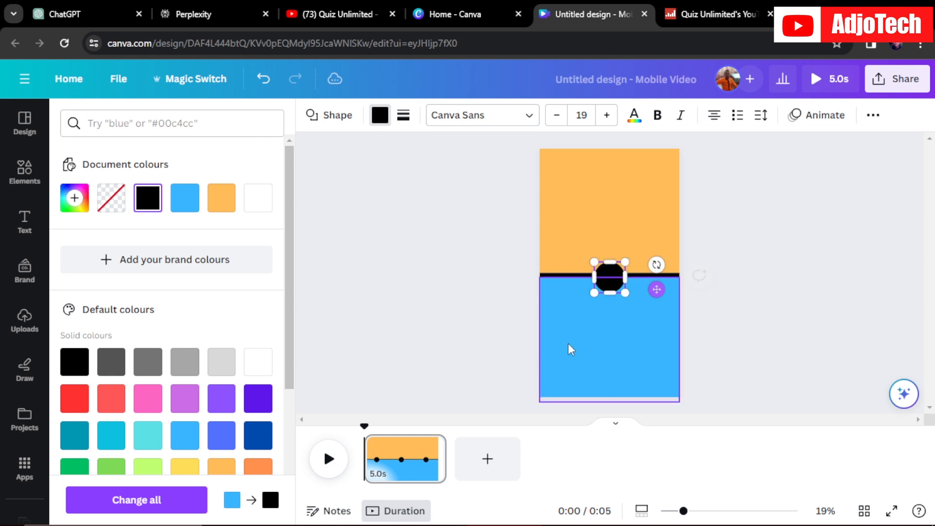
Extend the page's duration to 10 seconds, check the text placement in the YouTube Shorts, and return to the Canva design
{"action": "left_click_drag", "start_coordinate": [444, 459], "coordinate": [530, 457]}
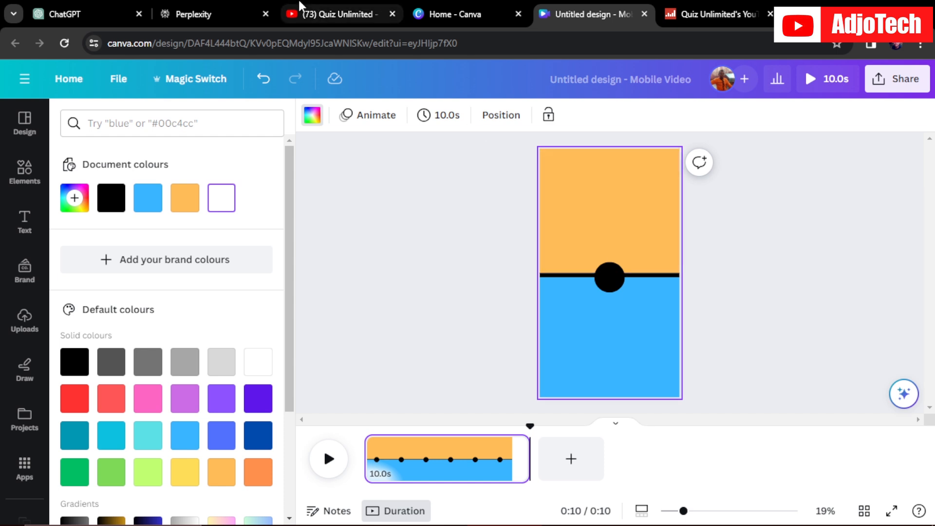
{"action": "left_click", "coordinate": [327, 13]}
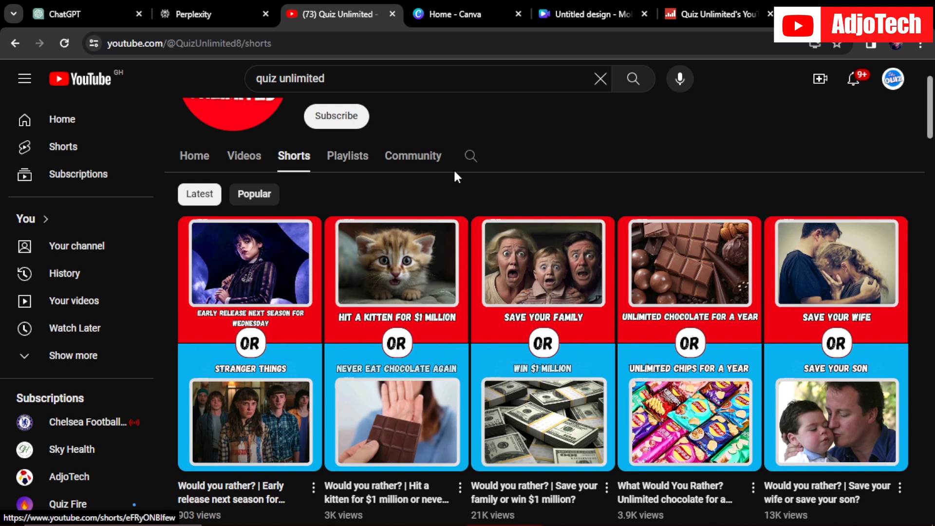
{"action": "left_click", "coordinate": [567, 14]}
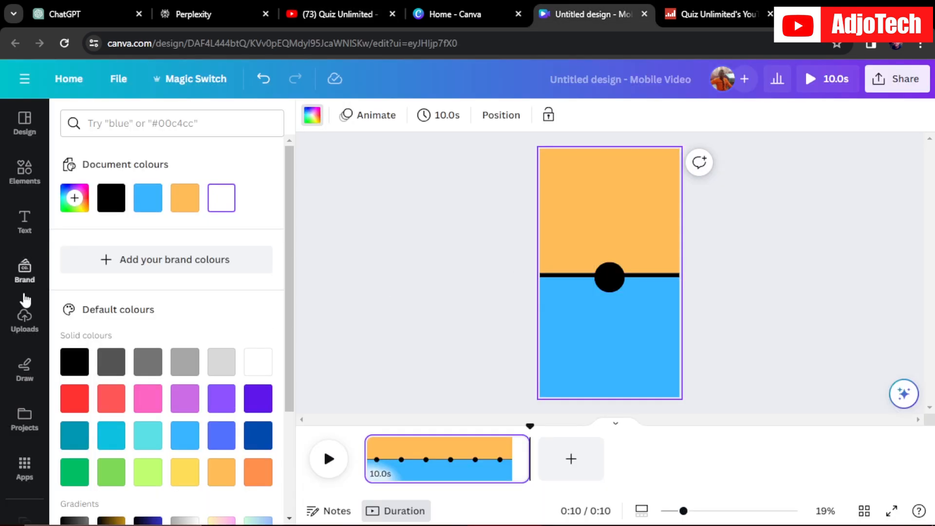
Add a heading reading "part1" in the orange half and enlarge it to font size 123
{"action": "left_click", "coordinate": [24, 220]}
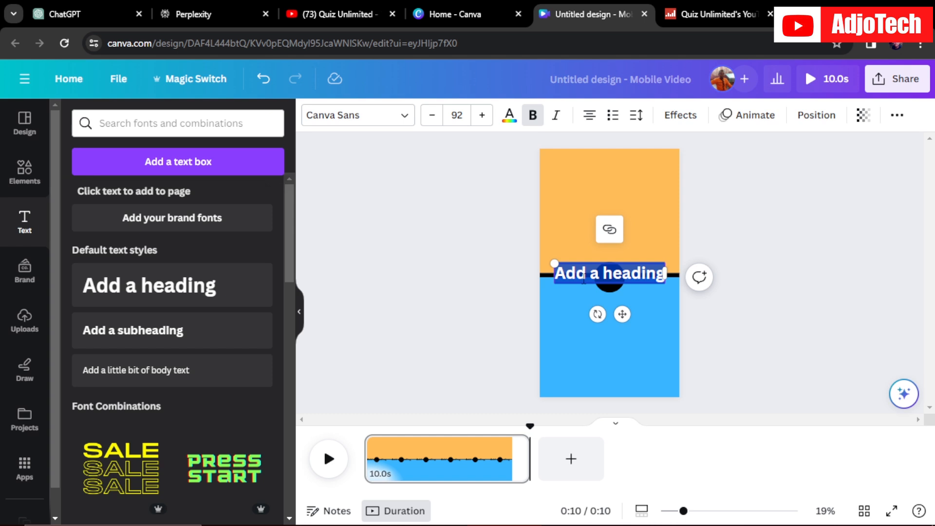
{"action": "key", "text": "BackSpace"}
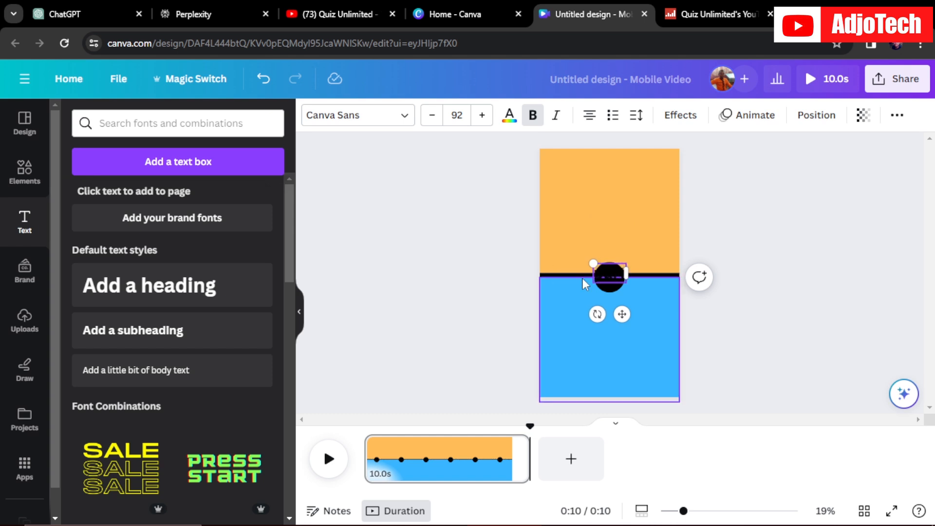
{"action": "left_click_drag", "start_coordinate": [622, 315], "coordinate": [609, 223]}
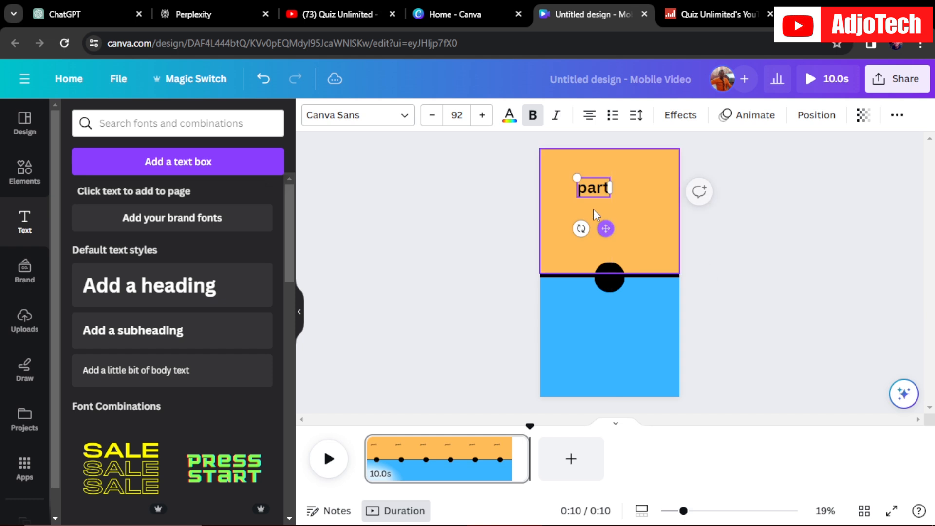
{"action": "double_click", "coordinate": [593, 188]}
{"action": "left_click", "coordinate": [609, 186]}
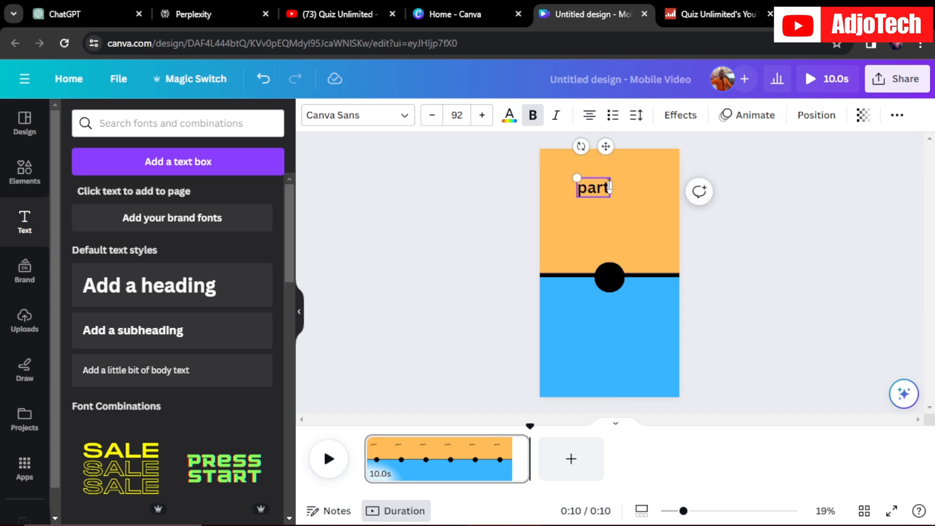
{"action": "type", "text": "1"}
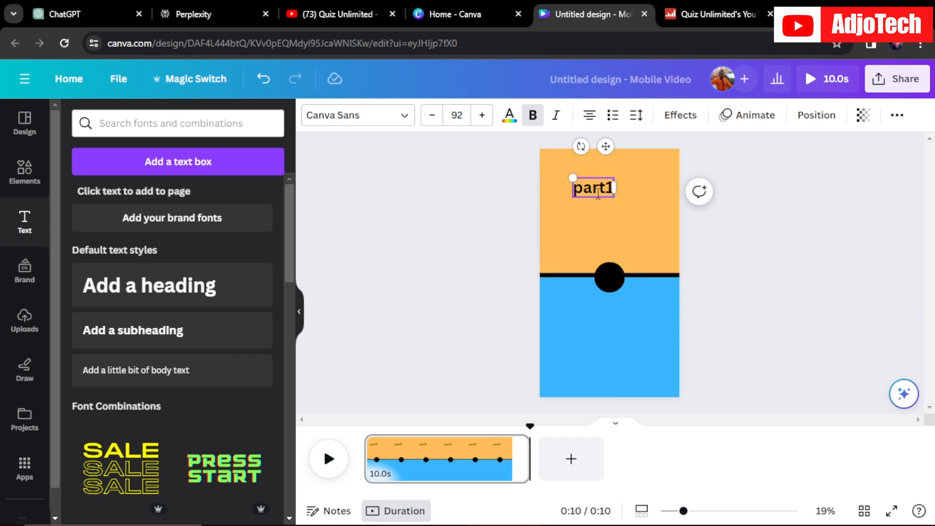
{"action": "left_click_drag", "start_coordinate": [566, 180], "coordinate": [552, 173]}
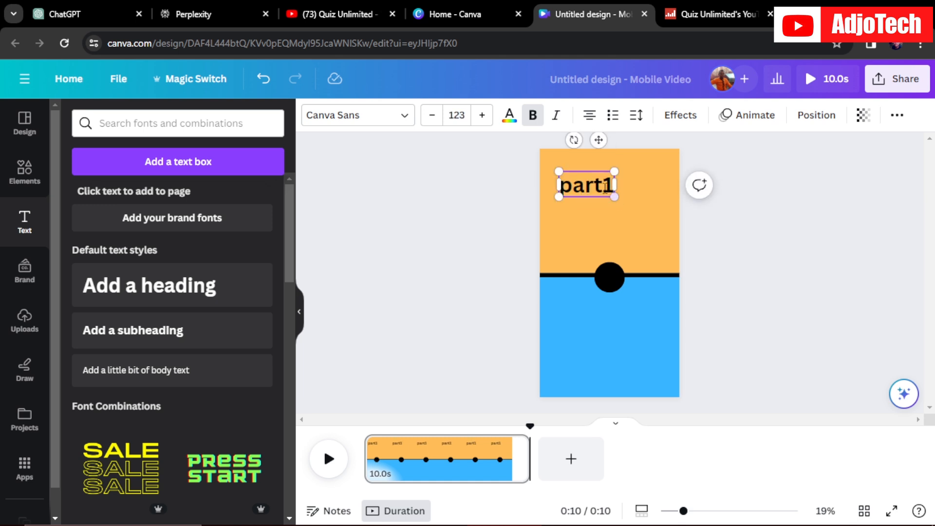
Colour the "part1" text white and give it a black Outline effect with thickness 105
{"action": "double_click", "coordinate": [590, 185]}
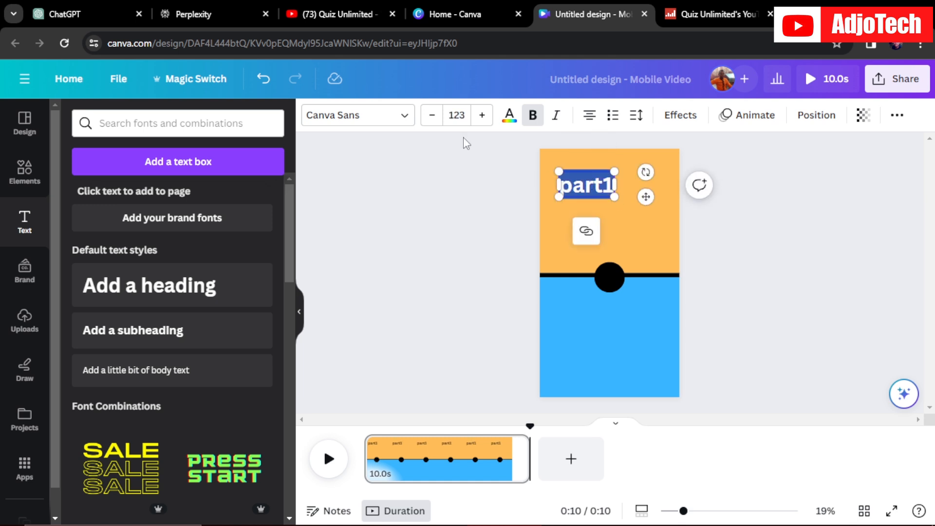
{"action": "left_click", "coordinate": [508, 116]}
{"action": "left_click", "coordinate": [258, 373]}
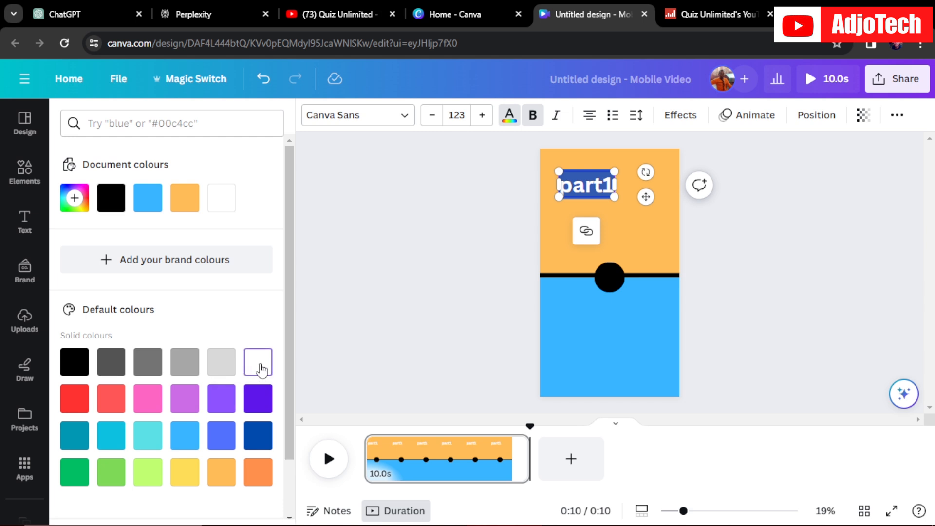
{"action": "left_click", "coordinate": [680, 115]}
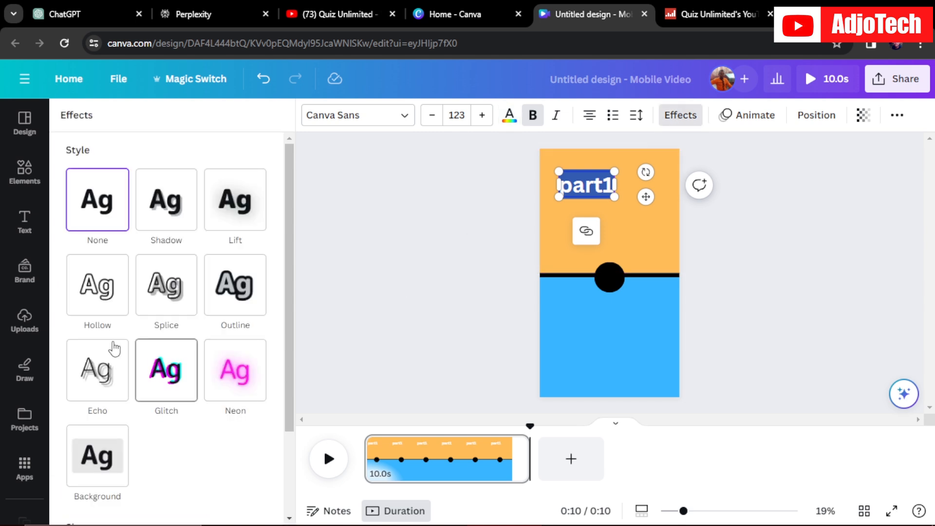
{"action": "left_click", "coordinate": [233, 295]}
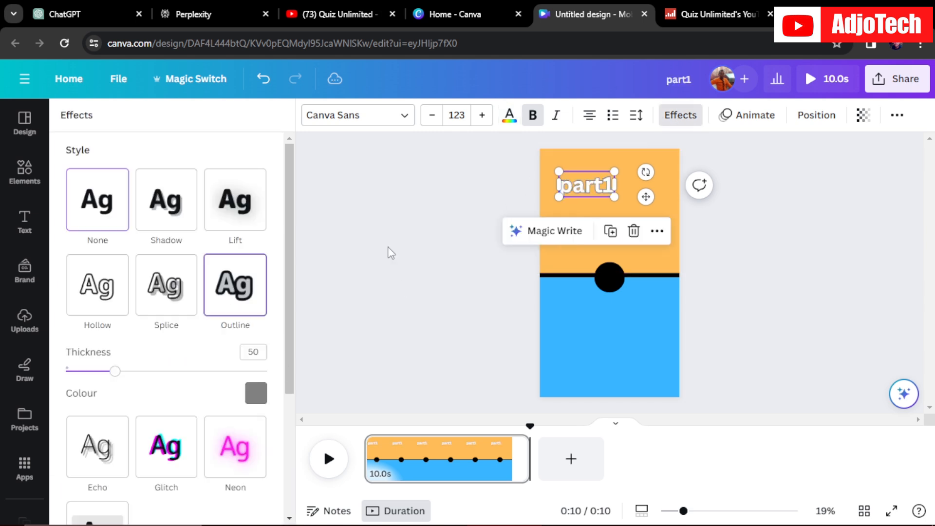
{"action": "left_click_drag", "start_coordinate": [117, 381], "coordinate": [172, 377]}
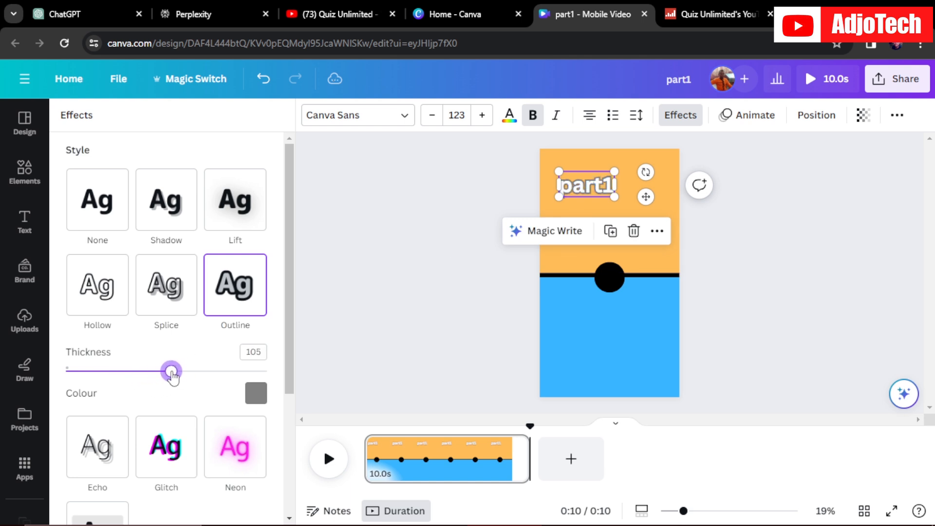
{"action": "left_click", "coordinate": [256, 394]}
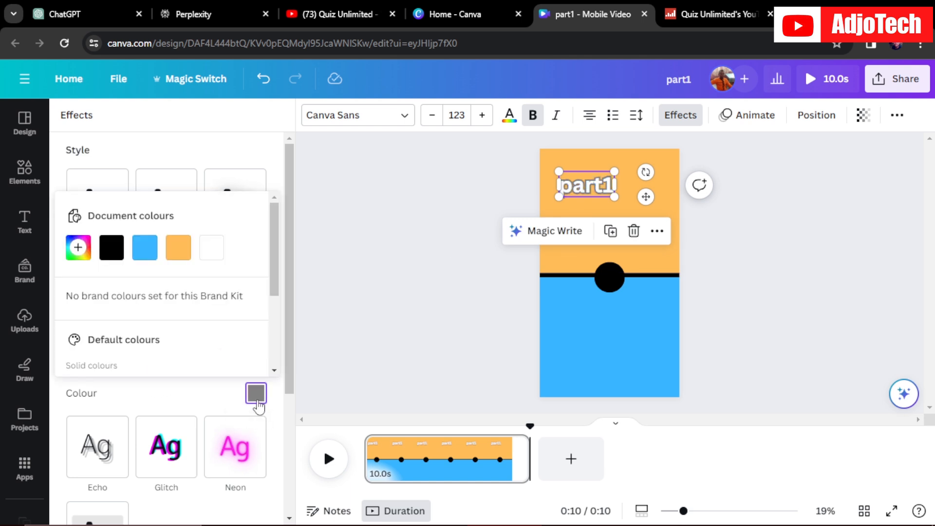
{"action": "left_click", "coordinate": [115, 247]}
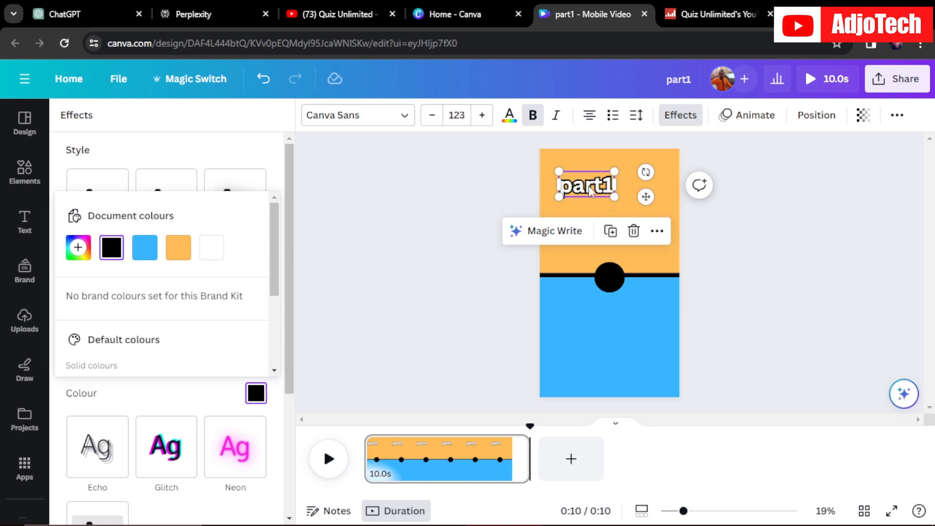
Centre the "part1" text horizontally above the black circle and reduce its font size to 95.2
{"action": "left_click_drag", "start_coordinate": [646, 197], "coordinate": [666, 252]}
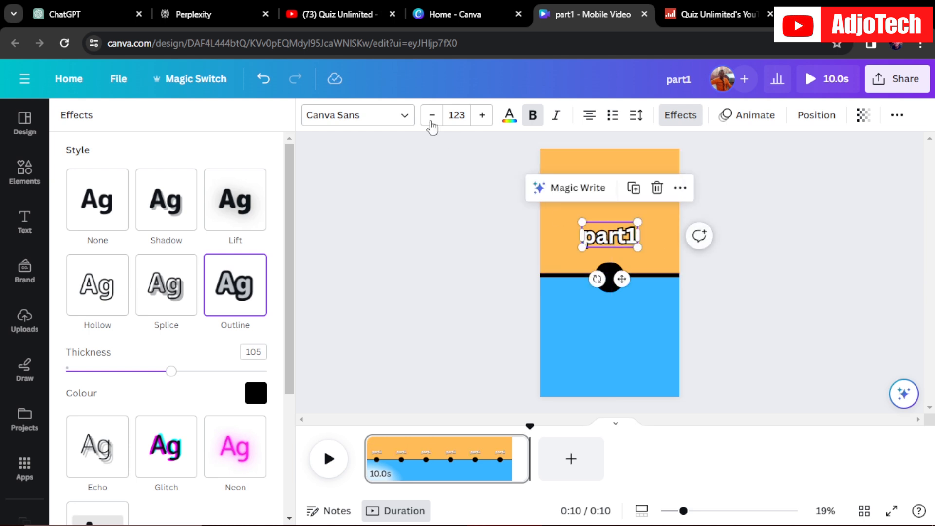
{"action": "left_click", "coordinate": [431, 116]}
{"action": "left_click", "coordinate": [431, 116]}
{"action": "left_click", "coordinate": [431, 116]}
{"action": "left_click", "coordinate": [431, 116]}
{"action": "left_click", "coordinate": [431, 116]}
{"action": "left_click", "coordinate": [431, 116]}
{"action": "left_click", "coordinate": [431, 116]}
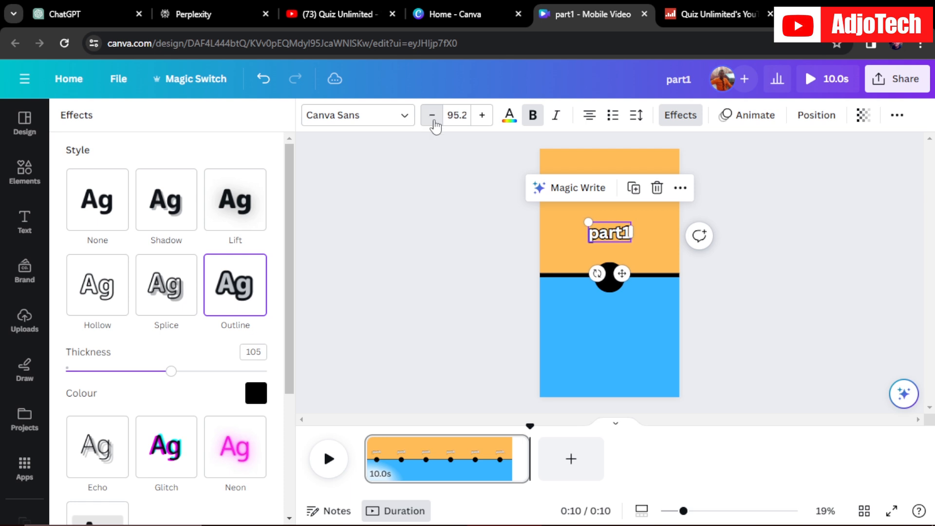
Duplicate the "part1" text, place the copy just below the circle in the blue half and change it to "part2"
{"action": "left_click", "coordinate": [634, 189]}
{"action": "left_click_drag", "start_coordinate": [625, 278], "coordinate": [622, 351]}
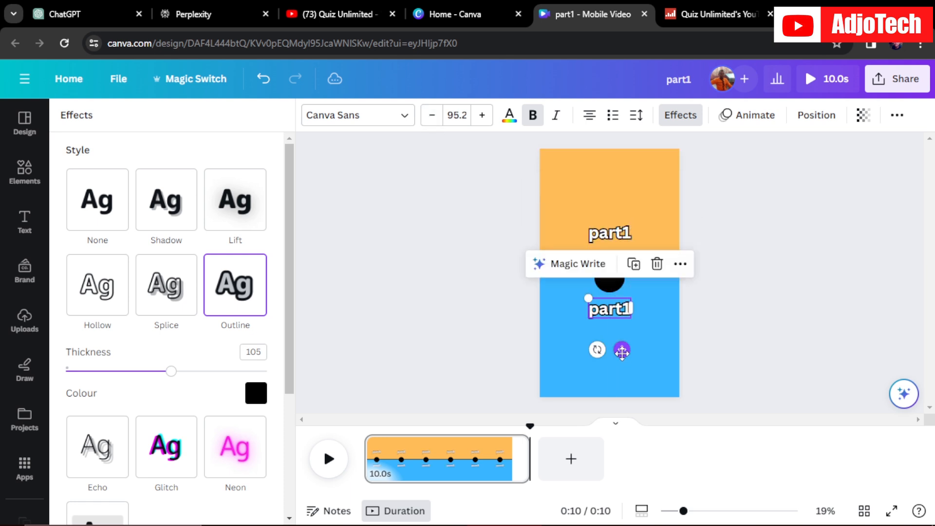
{"action": "double_click", "coordinate": [630, 310]}
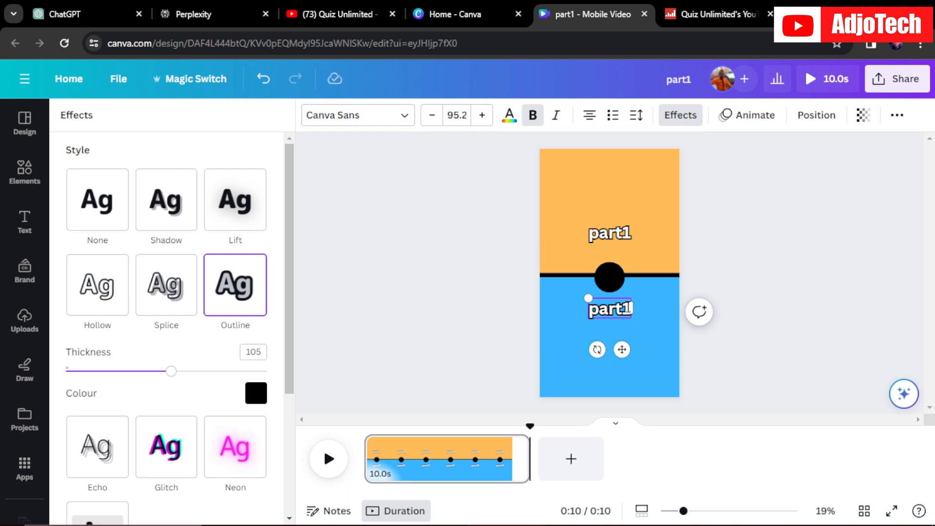
{"action": "left_click", "coordinate": [630, 308]}
{"action": "key", "text": "BackSpace"}
{"action": "type", "text": "2"}
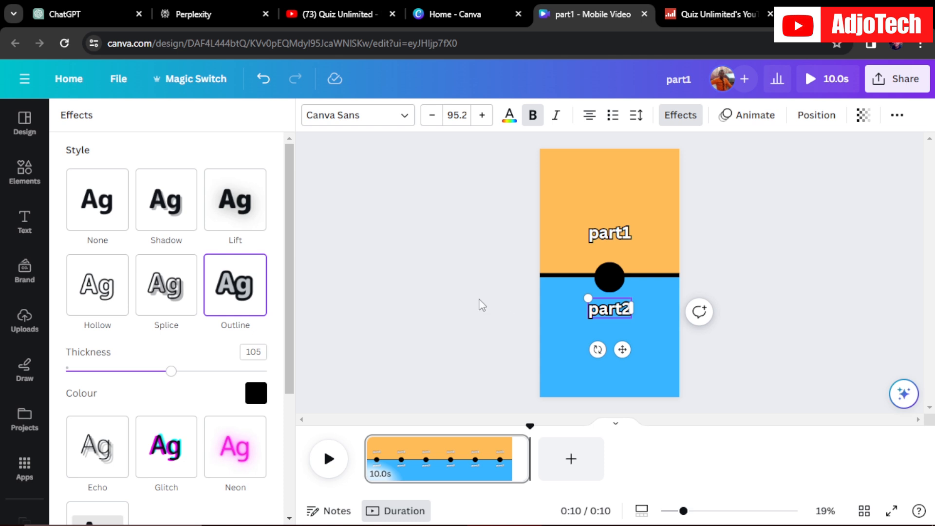
{"action": "left_click", "coordinate": [325, 113]}
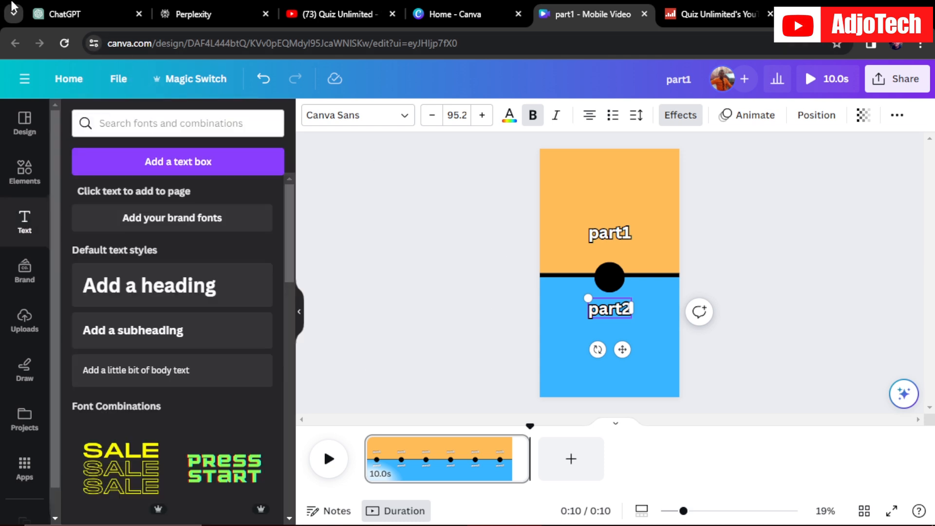
Switch to ChatGPT and submit the prepared prompt for 10 "Would you rather" questions in a four-column table with options and percentages
{"action": "left_click", "coordinate": [68, 7]}
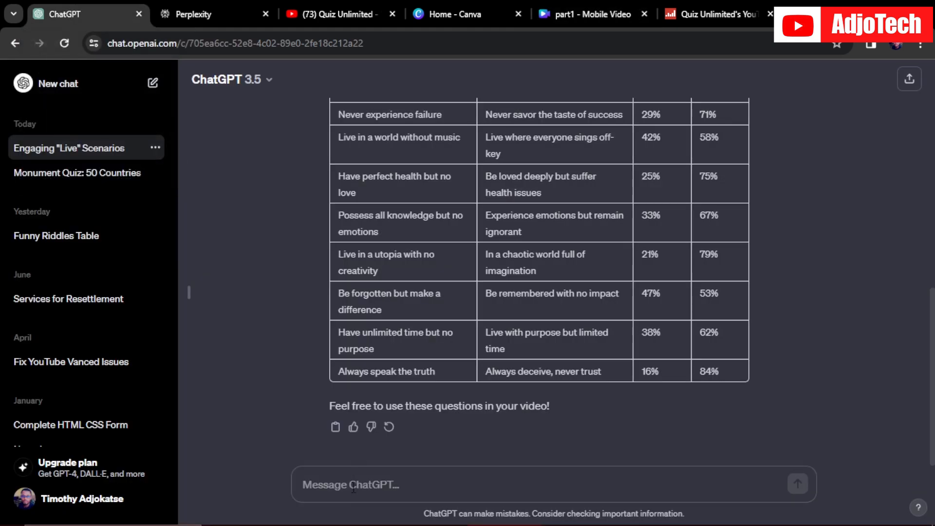
{"action": "key", "text": "ctrl+v"}
{"action": "key", "text": "Return"}
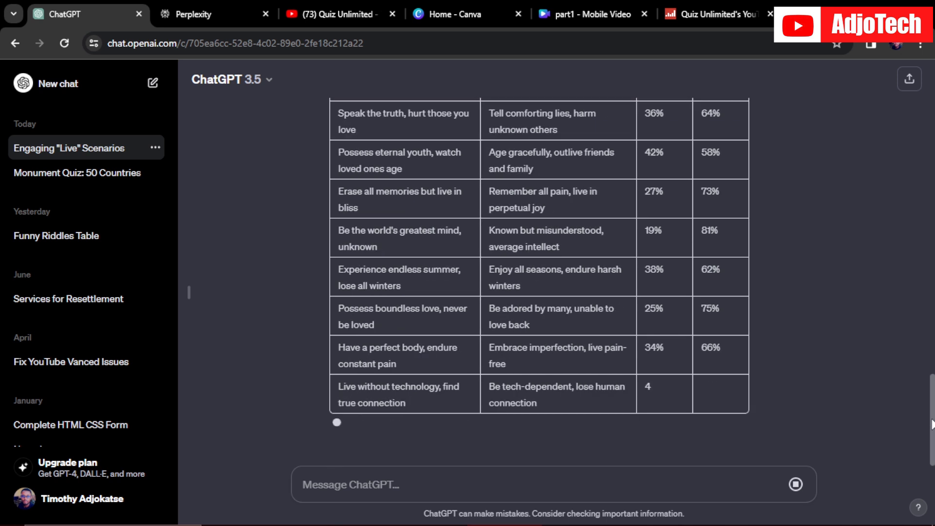
Review the prompt and answer table, copy the first Option A phrase "Face your biggest fear every day", and switch back to the Canva design
{"action": "left_click_drag", "start_coordinate": [933, 428], "coordinate": [927, 292]}
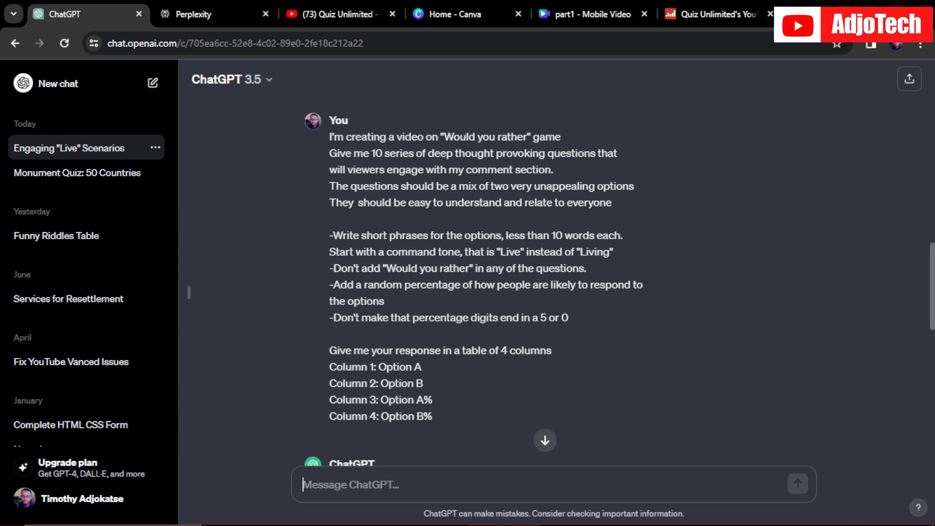
{"action": "left_click_drag", "start_coordinate": [928, 261], "coordinate": [928, 331]}
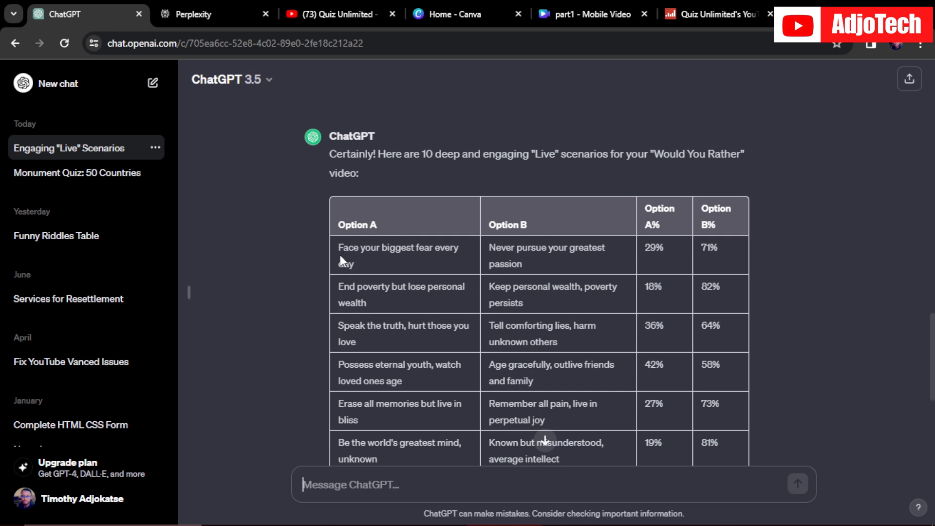
{"action": "left_click_drag", "start_coordinate": [354, 258], "coordinate": [355, 262]}
{"action": "right_click", "coordinate": [355, 253]}
{"action": "left_click", "coordinate": [378, 259]}
{"action": "left_click", "coordinate": [549, 11]}
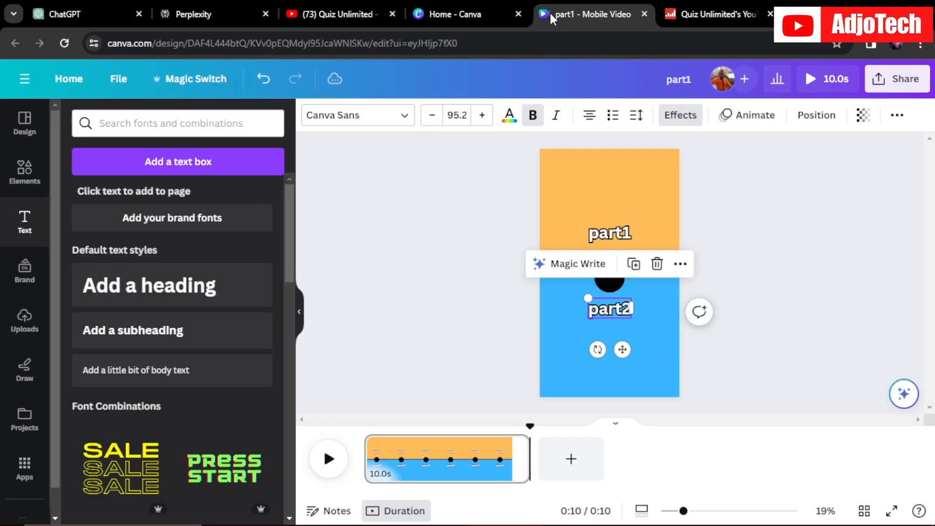
Replace the "part1" text with the copied phrase "Face your biggest fear every day" and reduce its font size to 47.2
{"action": "left_click", "coordinate": [601, 233]}
{"action": "double_click", "coordinate": [602, 229]}
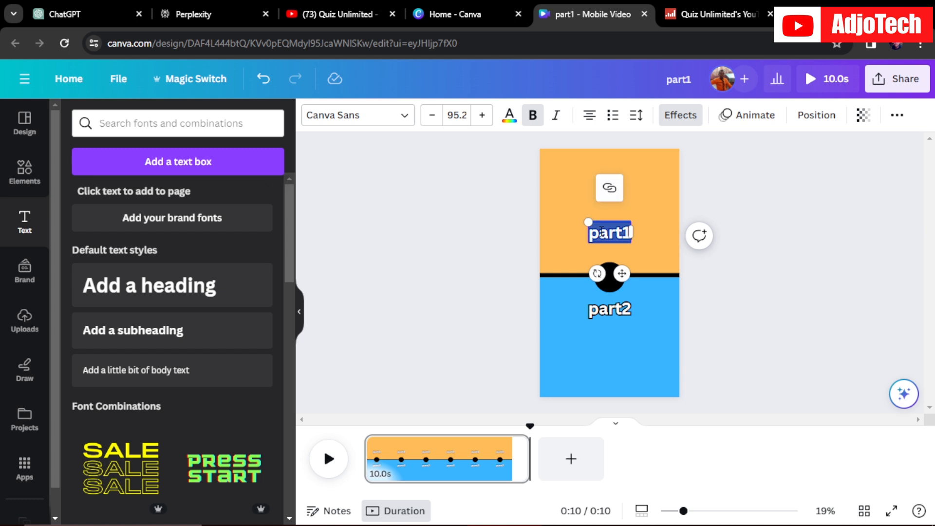
{"action": "key", "text": "ctrl+v"}
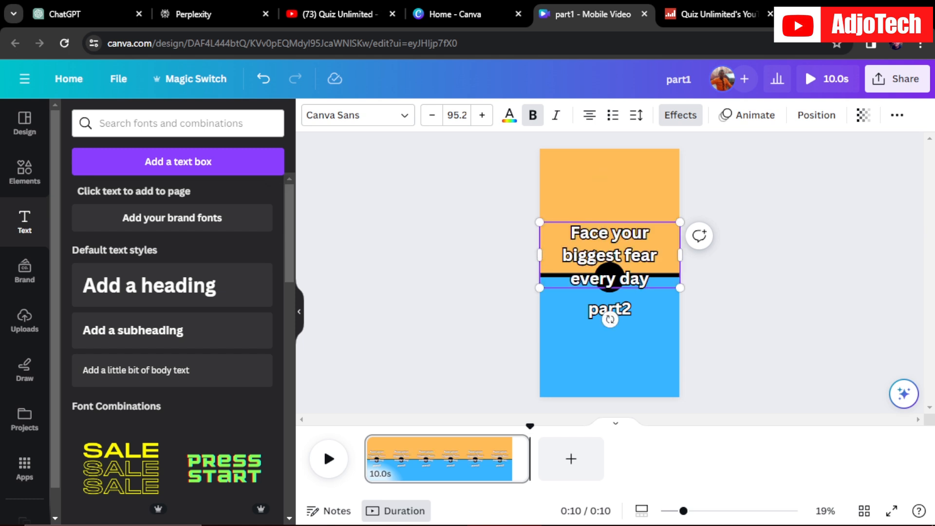
{"action": "key", "text": "ctrl+a"}
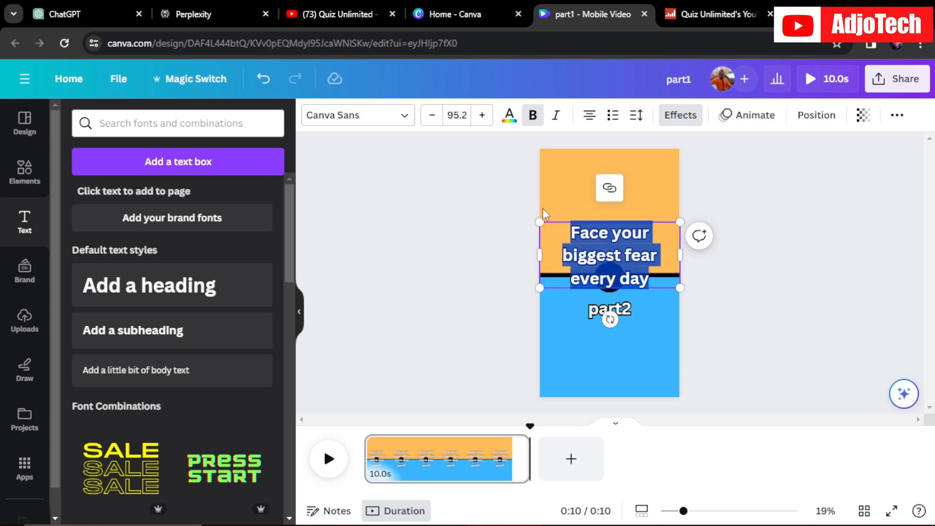
{"action": "left_click", "coordinate": [431, 115]}
{"action": "left_click", "coordinate": [432, 115]}
{"action": "left_click", "coordinate": [432, 116]}
{"action": "left_click", "coordinate": [432, 116]}
{"action": "left_click", "coordinate": [433, 116]}
{"action": "left_click", "coordinate": [432, 116]}
{"action": "left_click", "coordinate": [433, 116]}
{"action": "left_click", "coordinate": [433, 116]}
{"action": "left_click", "coordinate": [433, 116]}
{"action": "left_click", "coordinate": [433, 116]}
{"action": "left_click", "coordinate": [432, 116]}
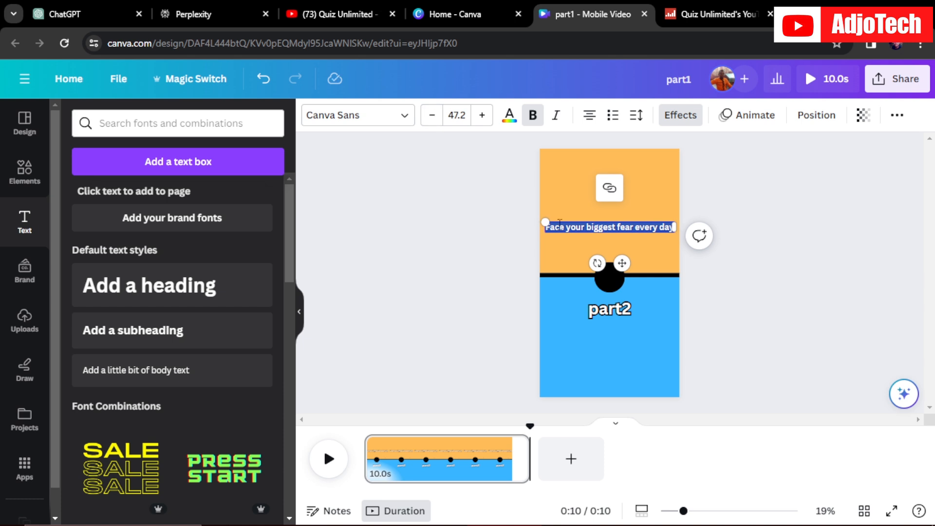
Narrow the phrase's text box from both sides so it wraps onto two centred lines and move it slightly closer to the circle
{"action": "left_click", "coordinate": [559, 224]}
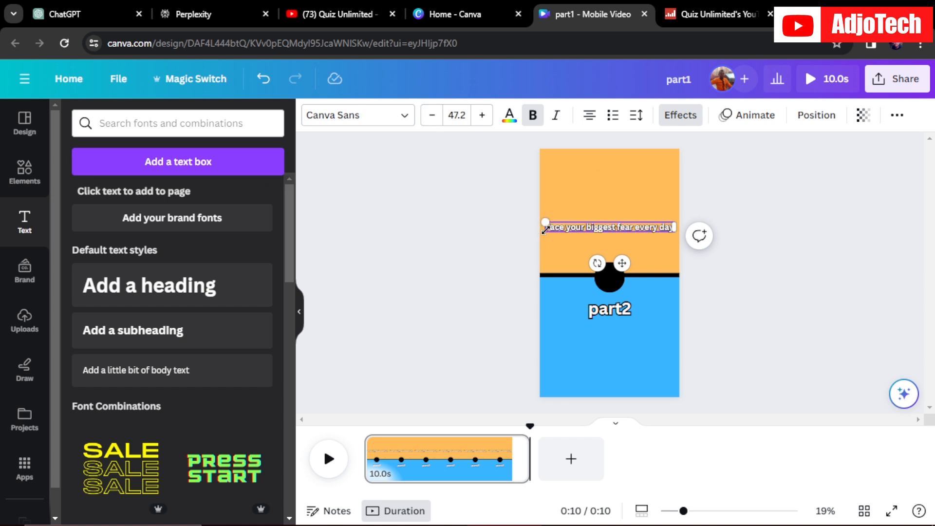
{"action": "left_click_drag", "start_coordinate": [672, 226], "coordinate": [665, 227]}
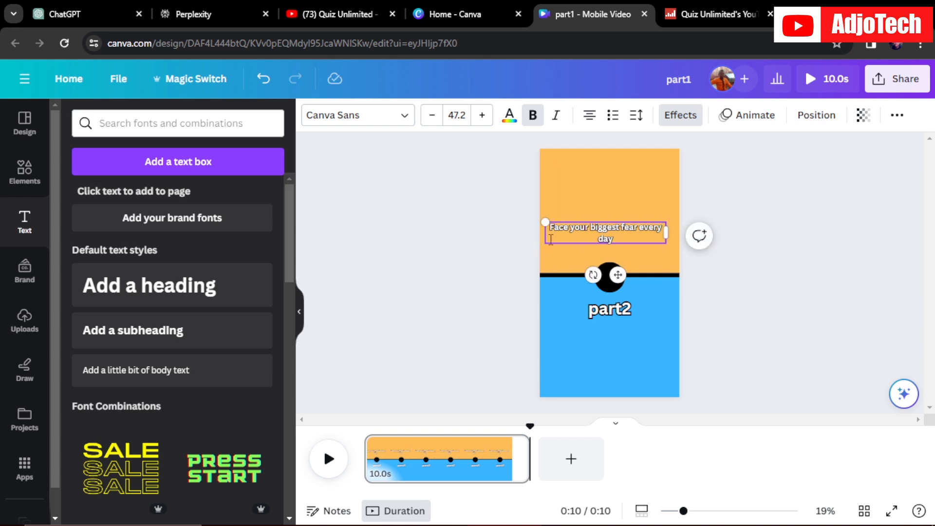
{"action": "left_click_drag", "start_coordinate": [541, 237], "coordinate": [553, 236]}
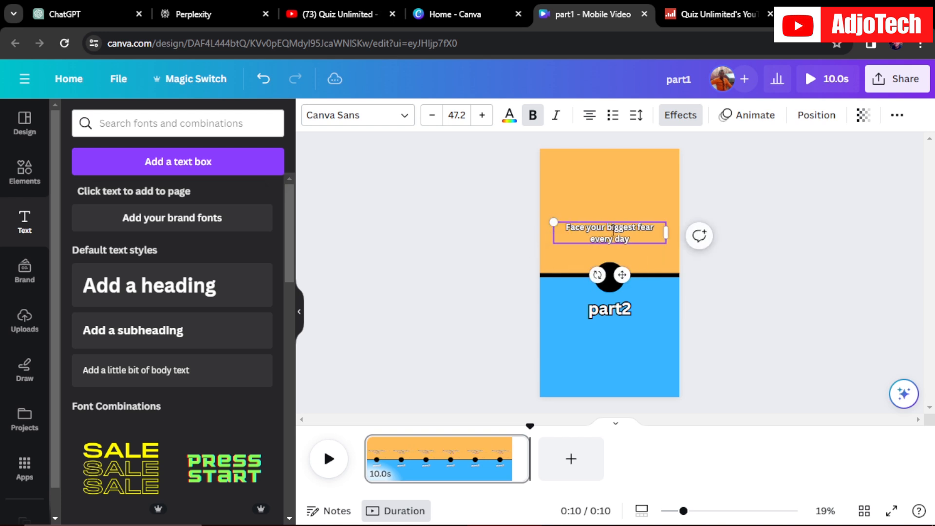
{"action": "left_click_drag", "start_coordinate": [622, 275], "coordinate": [622, 283]}
Delete the "part2" text and place a duplicate of the "Face your biggest fear every day" text below the circle in the blue half
{"action": "left_click", "coordinate": [609, 309]}
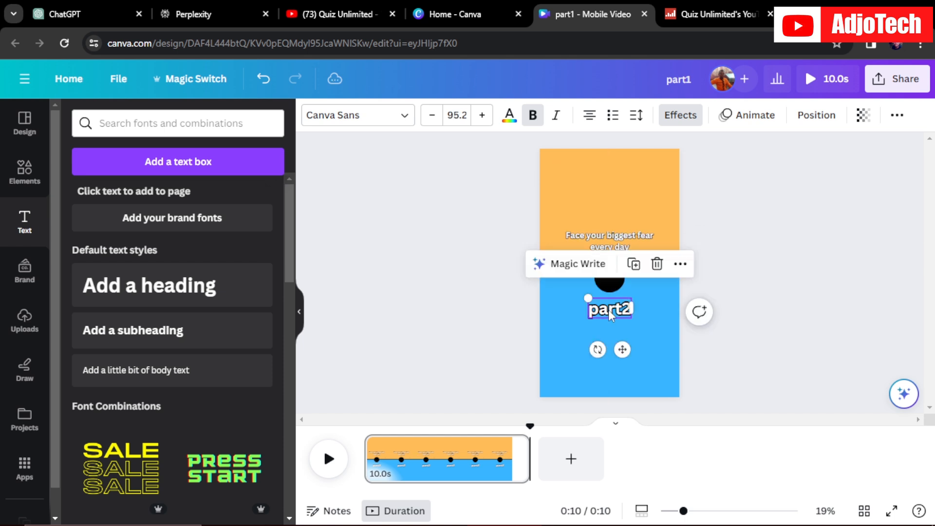
{"action": "left_click", "coordinate": [657, 264]}
{"action": "left_click", "coordinate": [609, 242]}
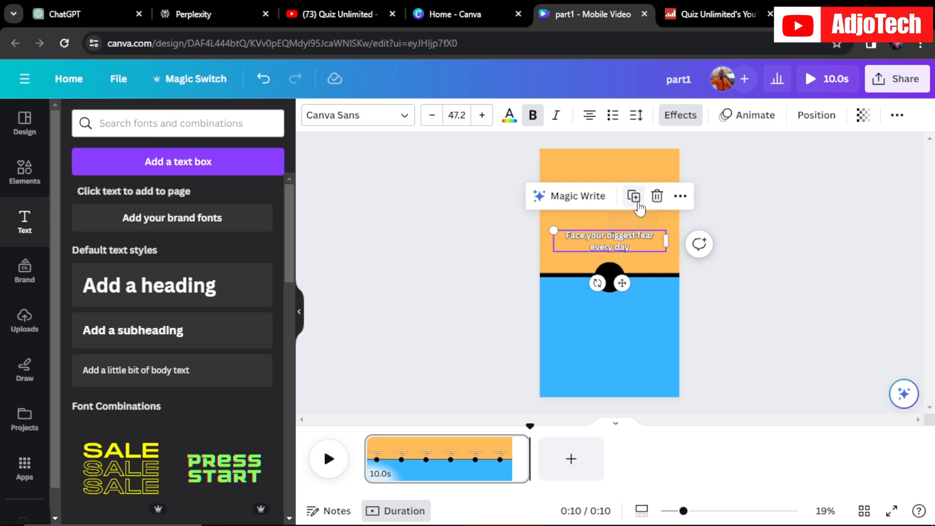
{"action": "left_click_drag", "start_coordinate": [618, 242], "coordinate": [612, 304]}
Copy the first Option B phrase "Never pursue your greatest passion" from ChatGPT and replace the text in the Canva design's blue half with it
{"action": "left_click", "coordinate": [78, 12]}
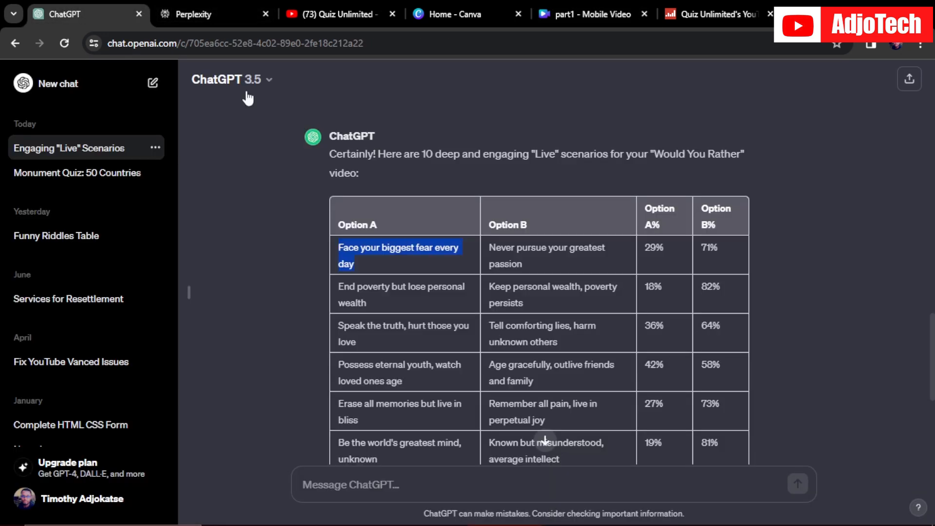
{"action": "triple_click", "coordinate": [490, 243]}
{"action": "right_click", "coordinate": [499, 247]}
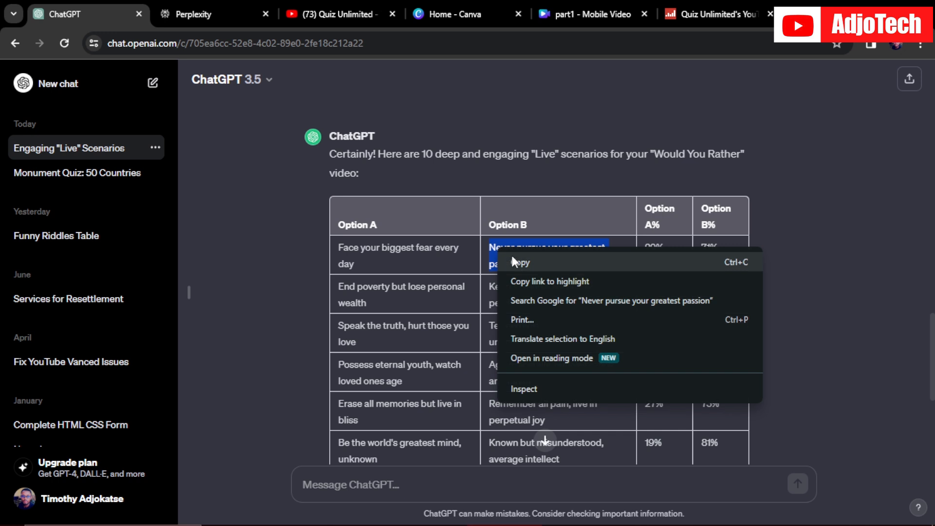
{"action": "left_click", "coordinate": [525, 262]}
{"action": "left_click", "coordinate": [584, 14]}
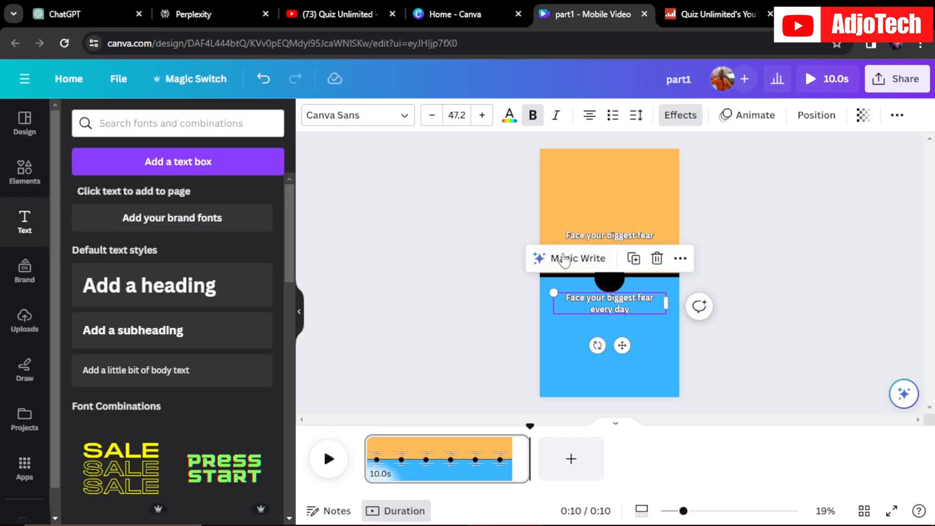
{"action": "double_click", "coordinate": [605, 311]}
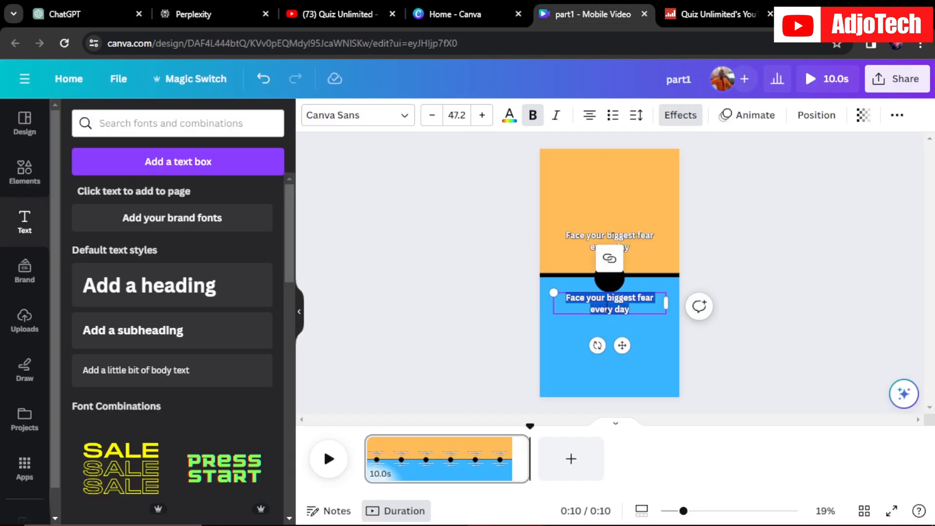
{"action": "key", "text": "ctrl+v"}
{"action": "left_click", "coordinate": [487, 323]}
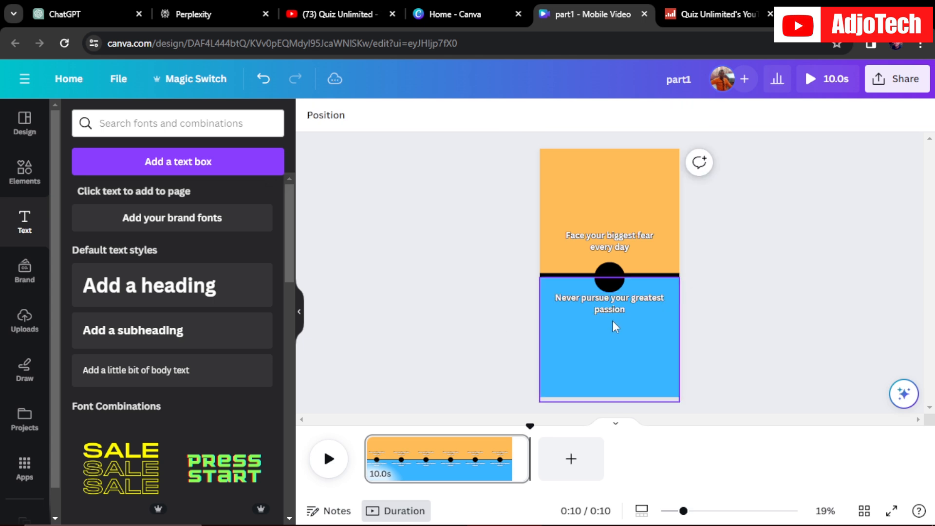
Search the elements for "frame" and browse the full set of frames
{"action": "left_click", "coordinate": [25, 175]}
{"action": "left_click", "coordinate": [139, 118]}
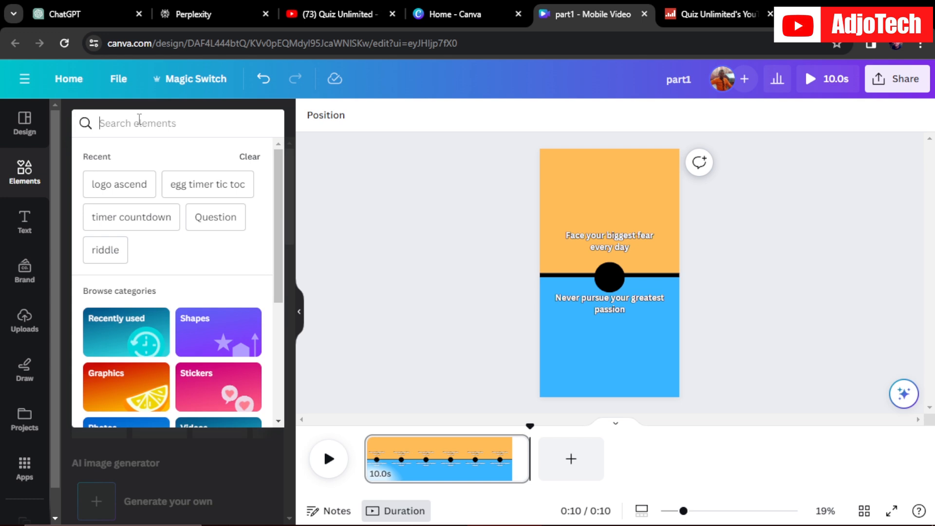
{"action": "type", "text": "fram"}
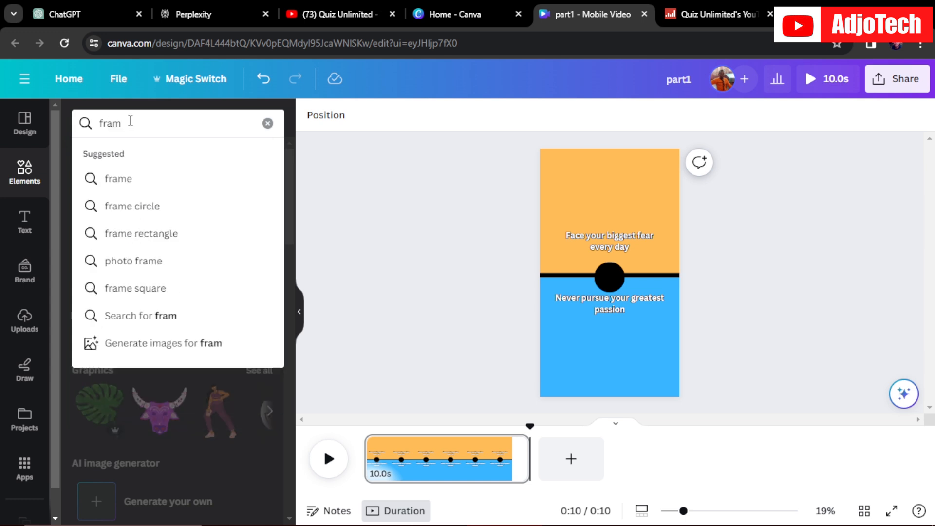
{"action": "left_click", "coordinate": [146, 180]}
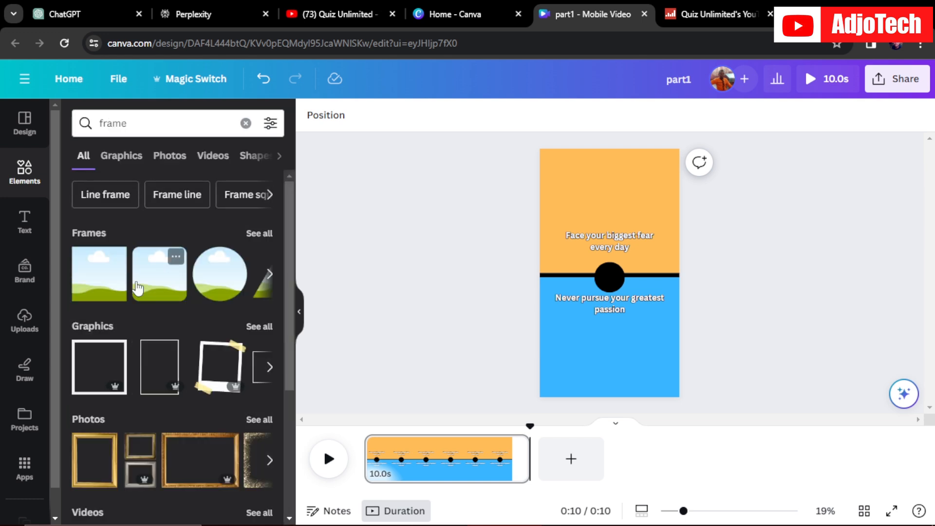
{"action": "left_click", "coordinate": [260, 234]}
{"action": "left_click_drag", "start_coordinate": [284, 211], "coordinate": [286, 349]}
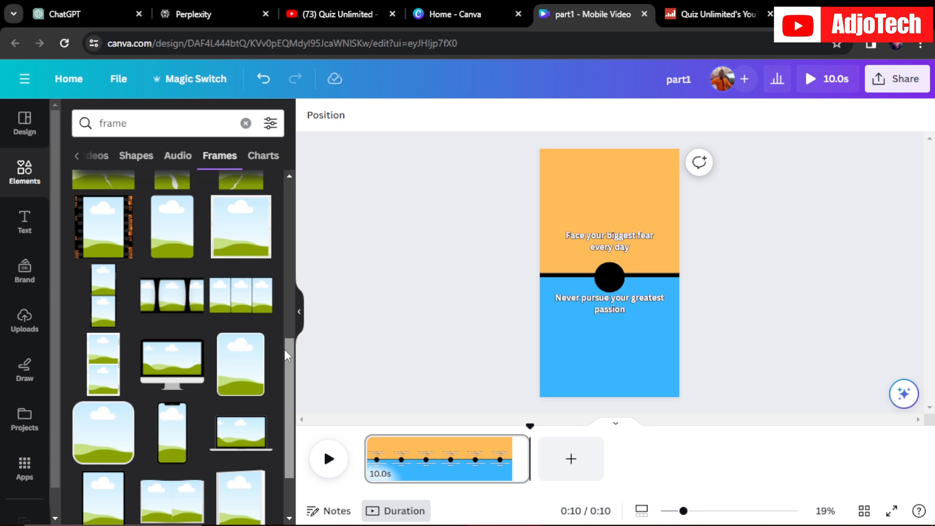
{"action": "left_click", "coordinate": [106, 435]}
{"action": "left_click_drag", "start_coordinate": [621, 273], "coordinate": [617, 194]}
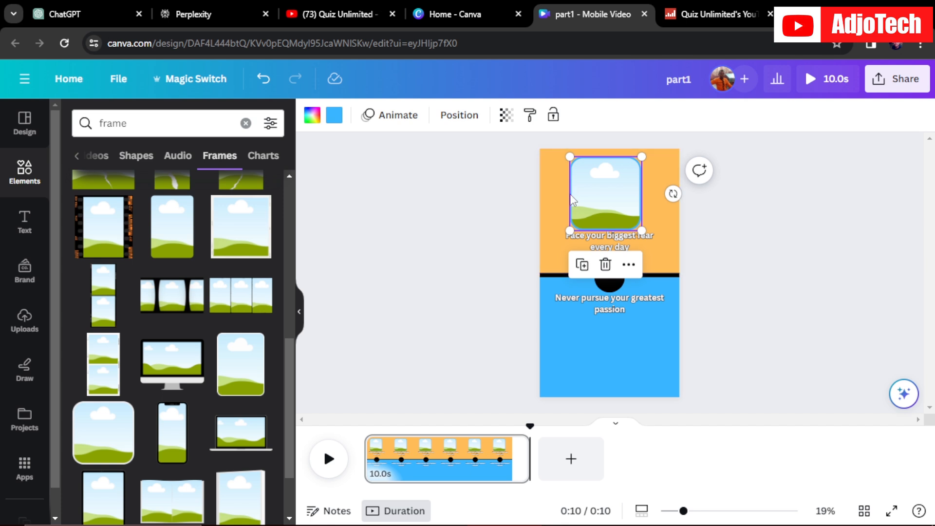
{"action": "left_click_drag", "start_coordinate": [642, 230], "coordinate": [624, 197]}
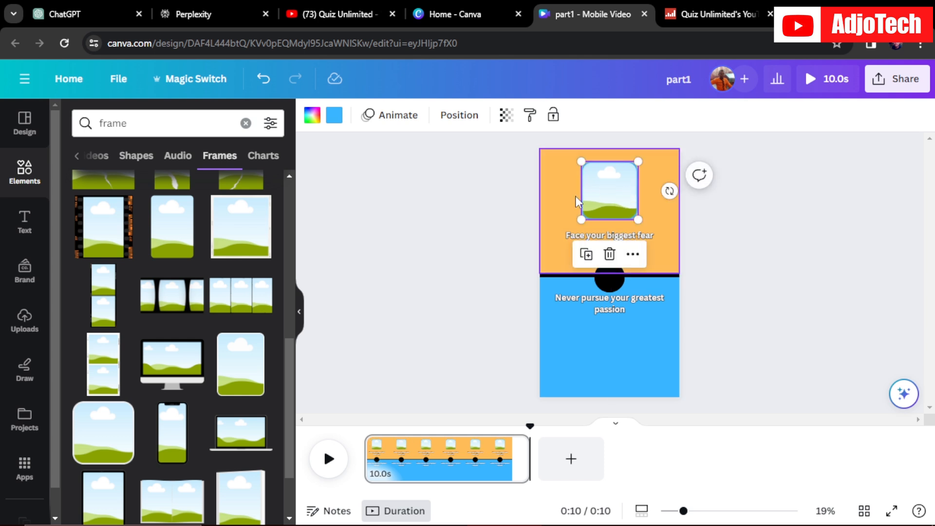
{"action": "left_click", "coordinate": [609, 254]}
Add the plain square frame as a wide rectangle centred in the orange half and move the phrase slightly lower beneath it
{"action": "left_click_drag", "start_coordinate": [288, 355], "coordinate": [286, 440]}
{"action": "scroll", "coordinate": [279, 451], "scroll_direction": "down", "scroll_amount": 5}
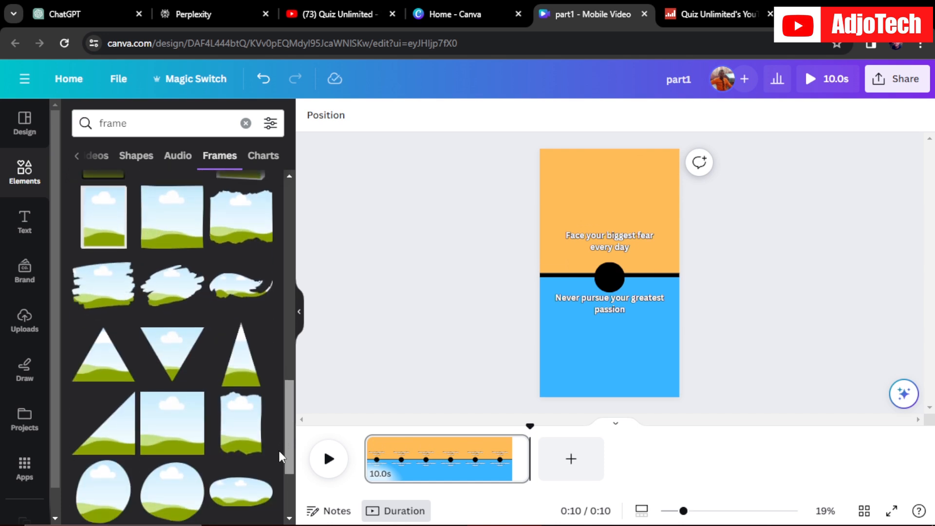
{"action": "left_click_drag", "start_coordinate": [277, 500], "coordinate": [214, 218]}
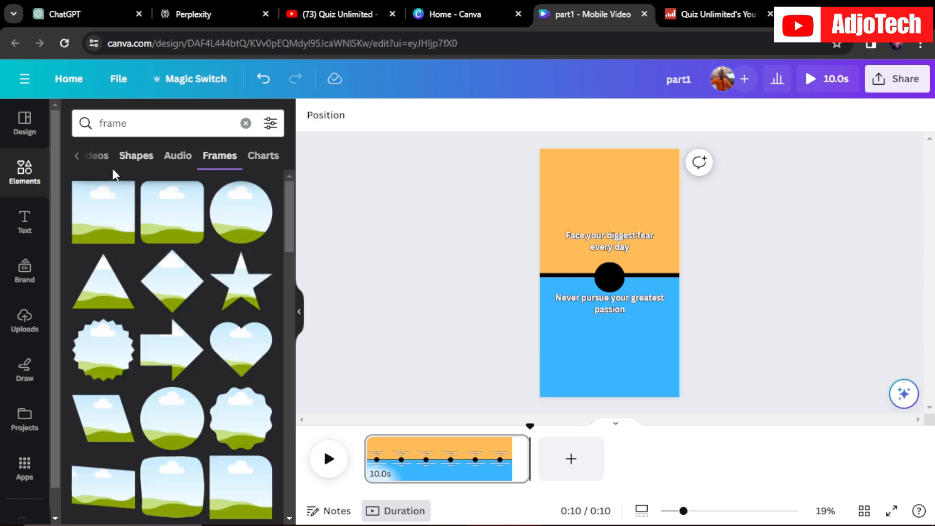
{"action": "left_click_drag", "start_coordinate": [101, 225], "coordinate": [660, 193]}
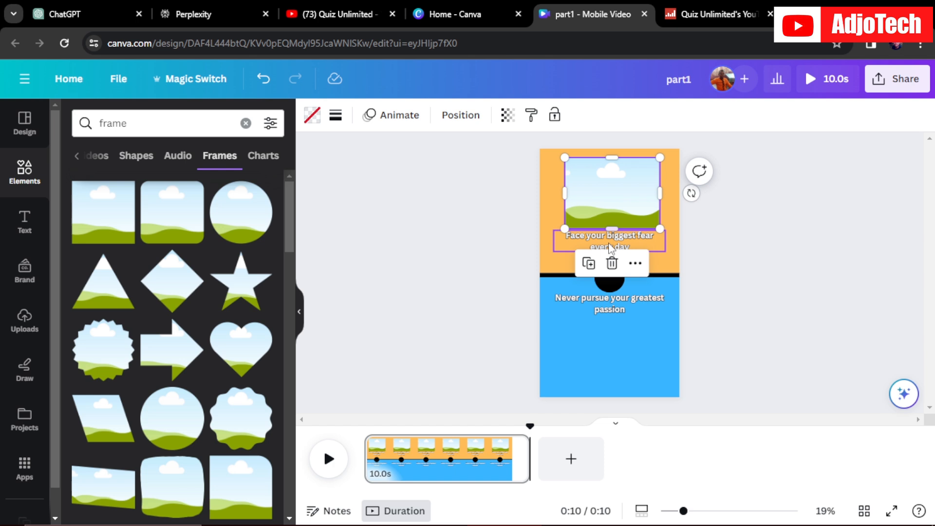
{"action": "left_click", "coordinate": [841, 257]}
{"action": "left_click_drag", "start_coordinate": [619, 244], "coordinate": [620, 250]}
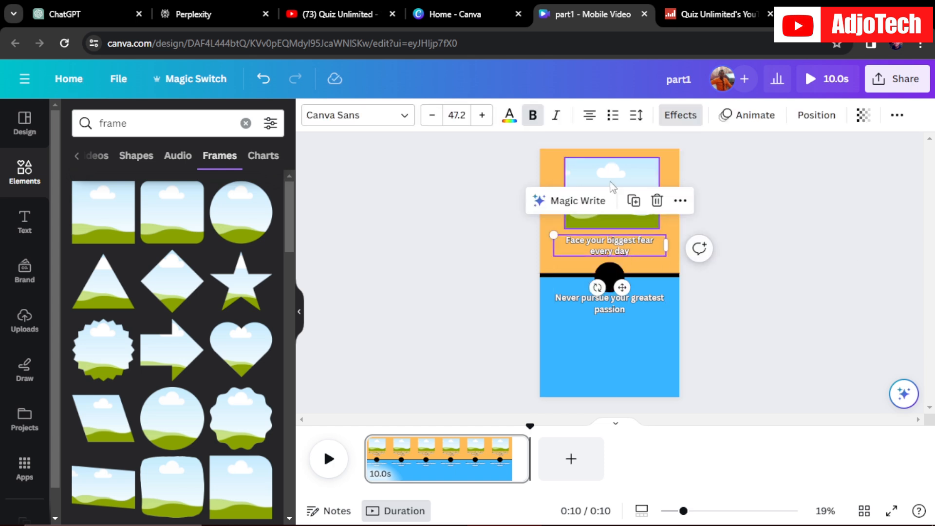
Duplicate the picture frame and centre the copy in the blue half below the "Never pursue your greatest passion" text
{"action": "left_click", "coordinate": [620, 200]}
{"action": "left_click", "coordinate": [598, 274]}
{"action": "left_click_drag", "start_coordinate": [615, 202], "coordinate": [610, 349]}
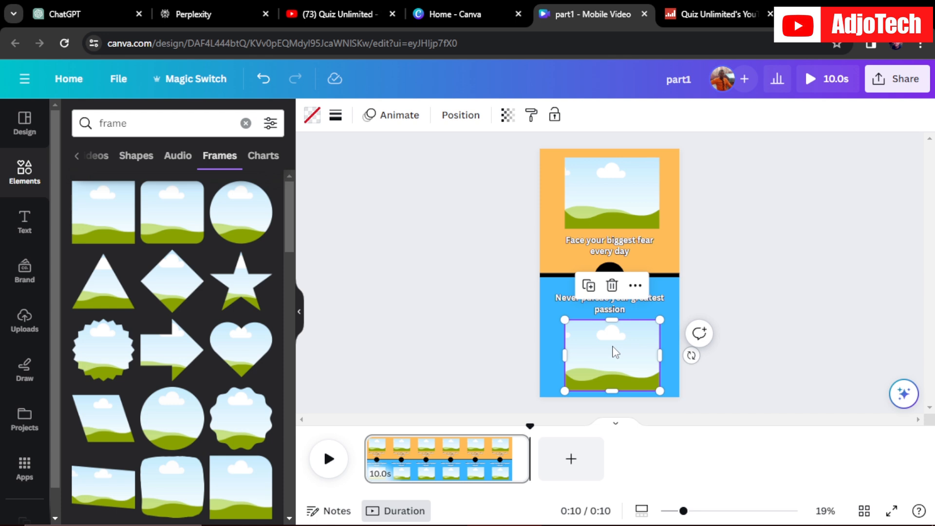
{"action": "left_click", "coordinate": [419, 259]}
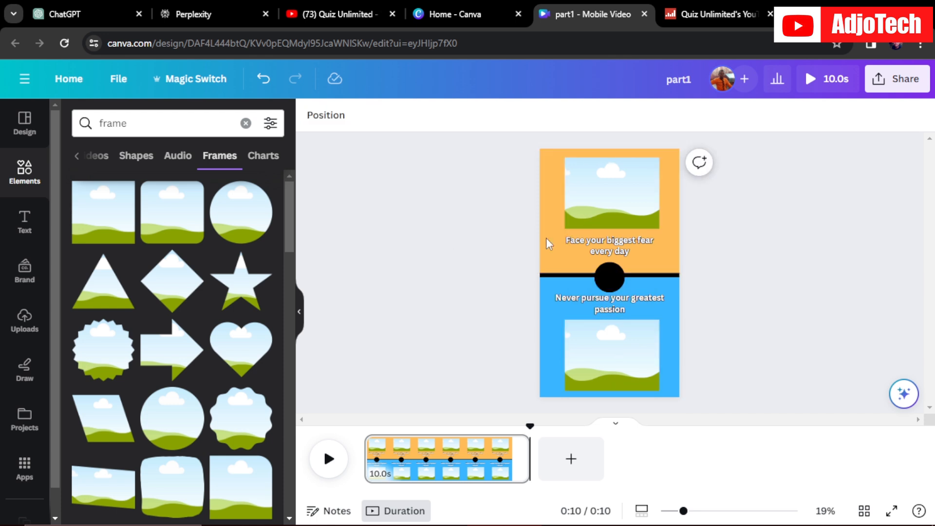
Compare the layout with the Quiz Unlimited Shorts on YouTube, check the percentages in the ChatGPT table and return to the Canva design
{"action": "left_click", "coordinate": [327, 16]}
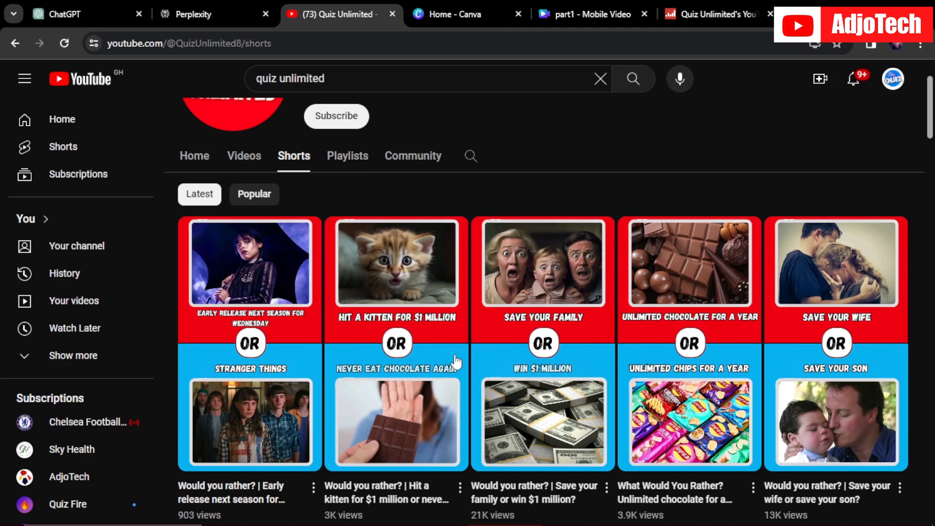
{"action": "left_click", "coordinate": [579, 14]}
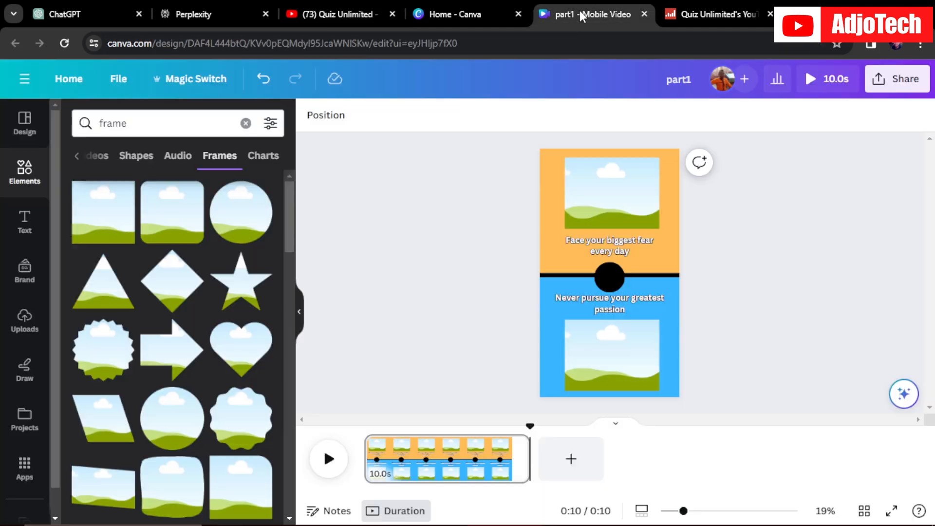
{"action": "left_click", "coordinate": [68, 15]}
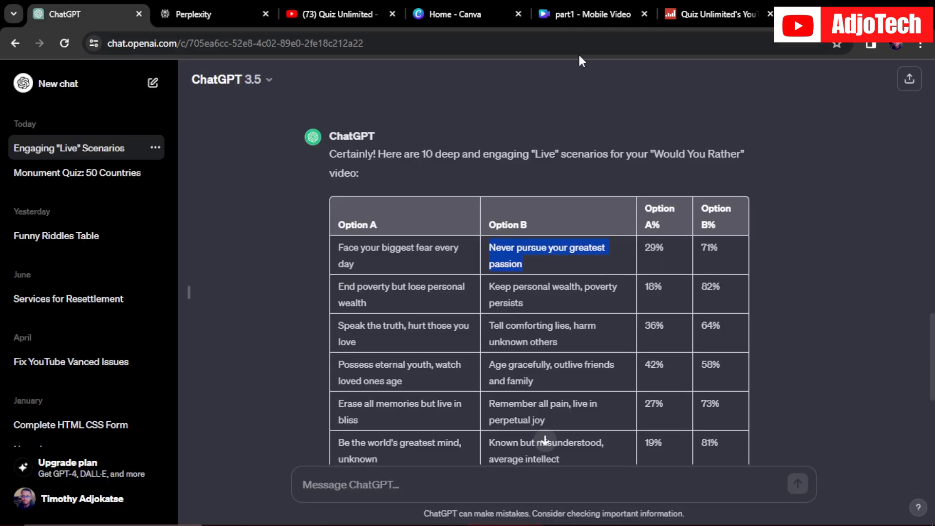
{"action": "left_click", "coordinate": [595, 13]}
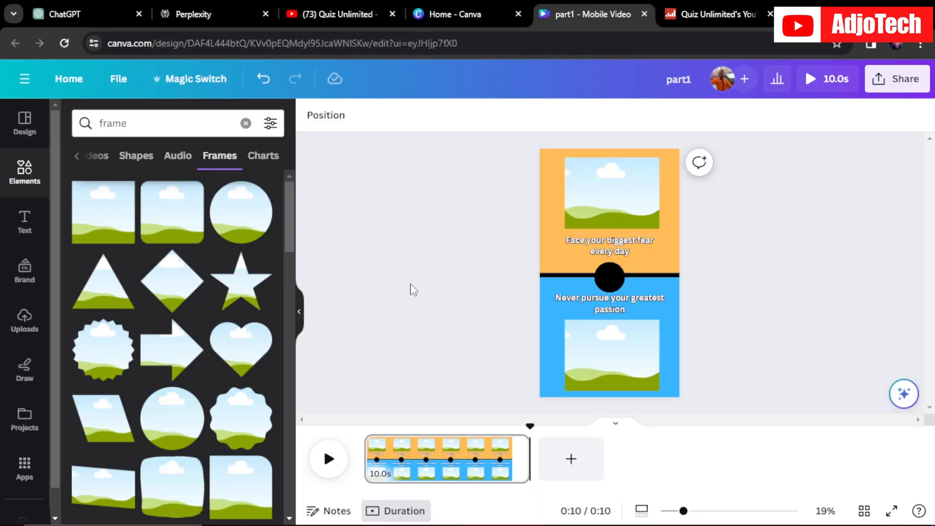
Add a heading text reading "60%" over the black circle and increase its font size to 110
{"action": "left_click", "coordinate": [23, 229]}
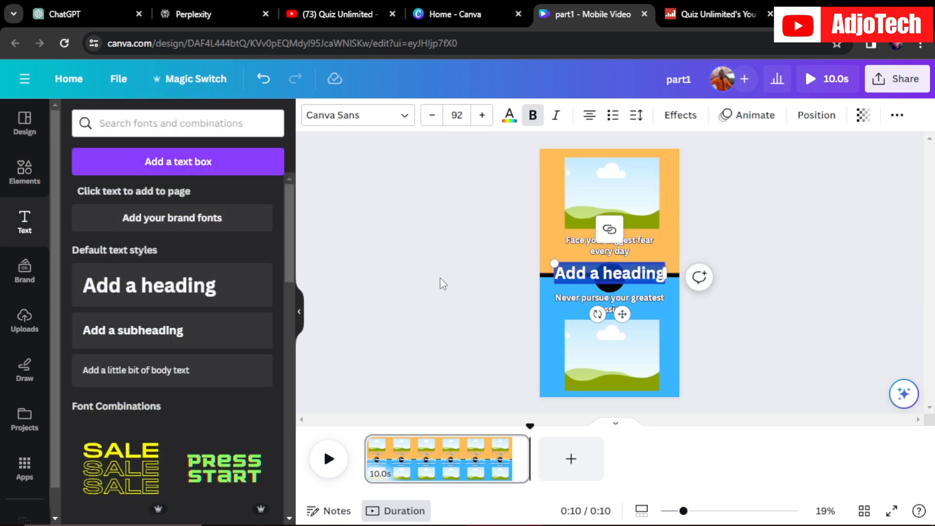
{"action": "type", "text": "60"}
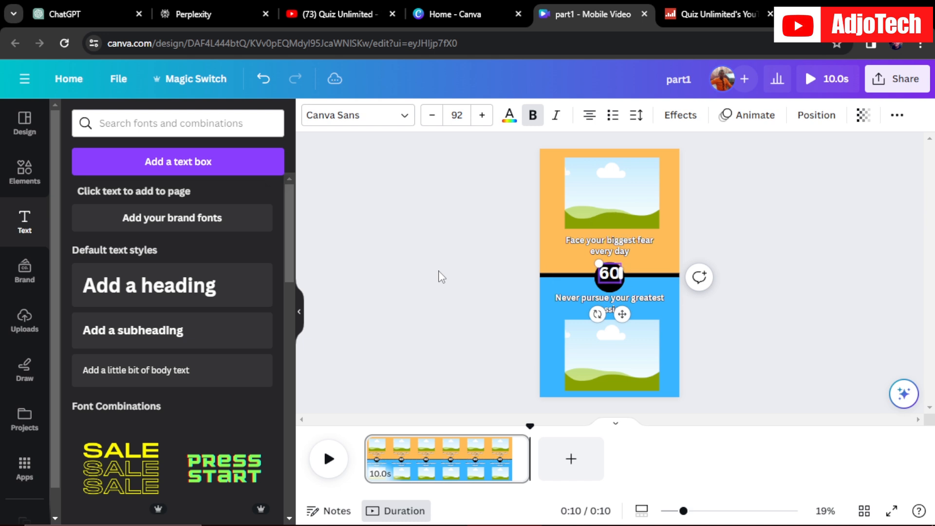
{"action": "type", "text": "%"}
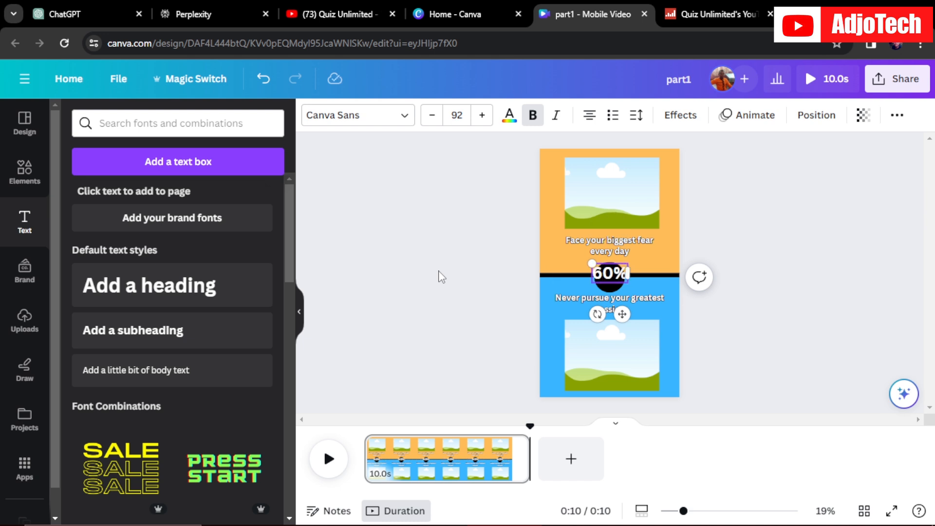
{"action": "left_click", "coordinate": [482, 116]}
{"action": "left_click", "coordinate": [483, 115]}
{"action": "left_click", "coordinate": [483, 115]}
{"action": "left_click", "coordinate": [483, 115]}
{"action": "left_click", "coordinate": [484, 115]}
{"action": "left_click", "coordinate": [484, 116]}
{"action": "left_click", "coordinate": [483, 116]}
Apply the Outline effect to the "60%" text with a thickness of 98 and a black outline colour
{"action": "left_click", "coordinate": [679, 116]}
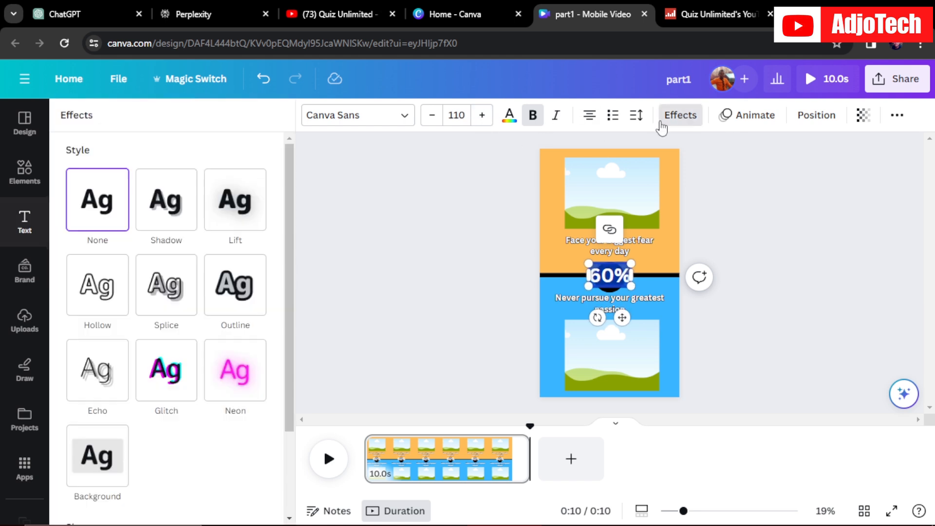
{"action": "left_click", "coordinate": [237, 285]}
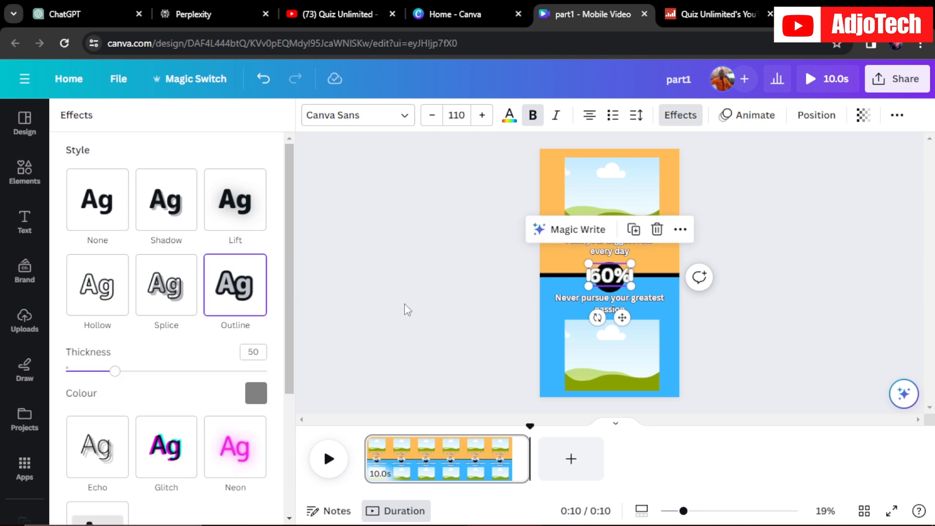
{"action": "left_click_drag", "start_coordinate": [115, 376], "coordinate": [164, 371]}
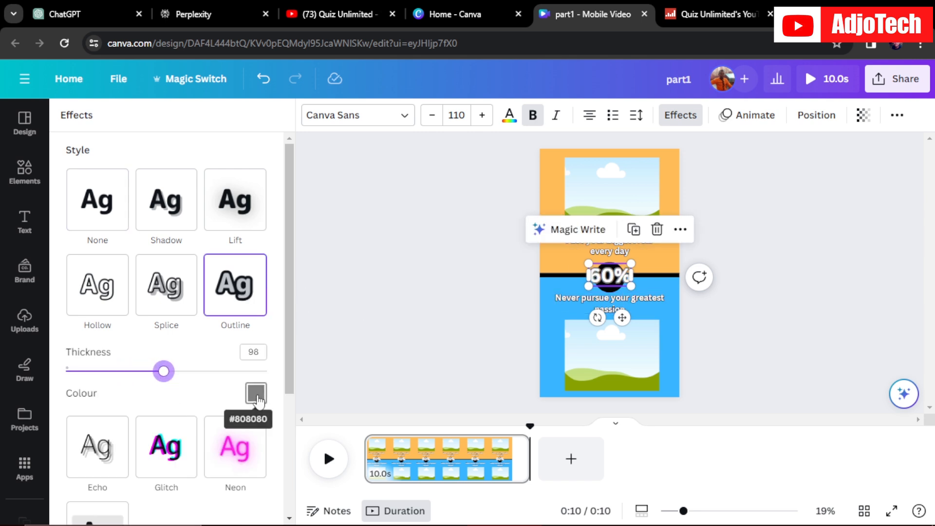
{"action": "left_click", "coordinate": [256, 394]}
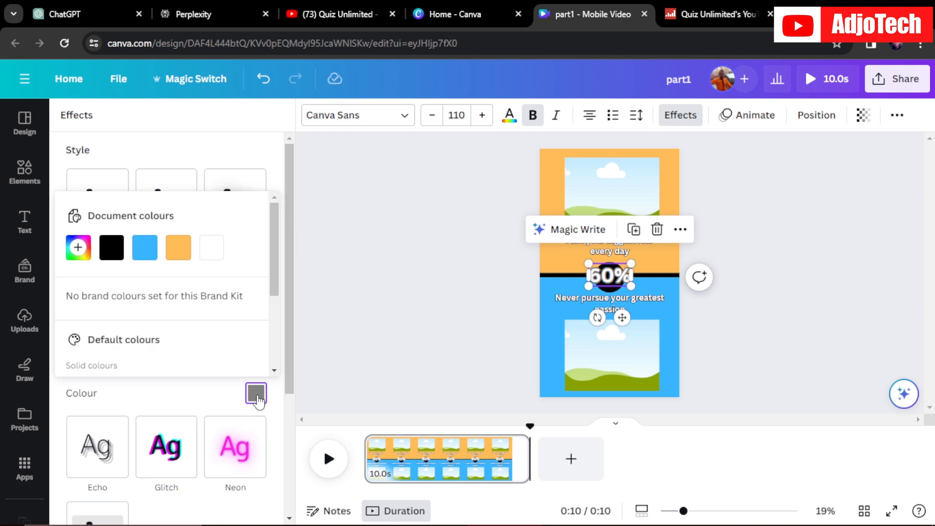
{"action": "left_click", "coordinate": [112, 251]}
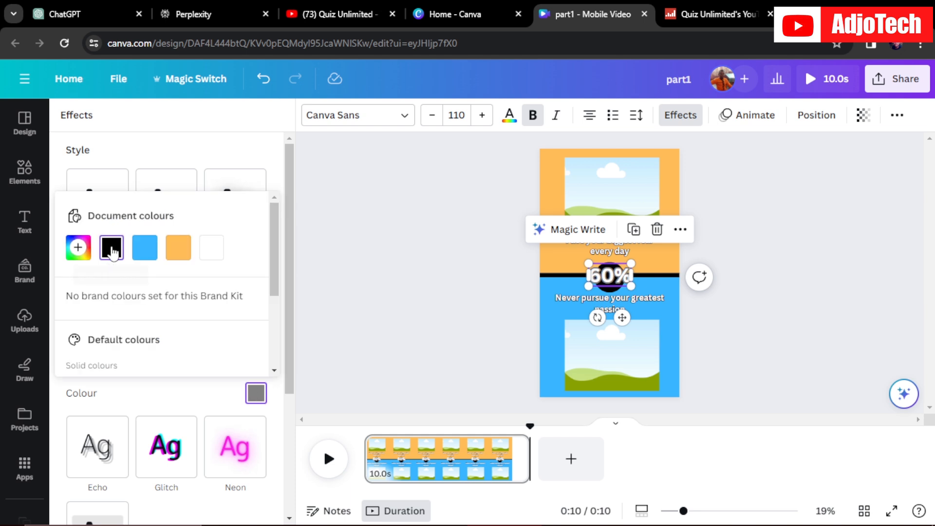
Colour the "60%" text green and move it up over the phrase in the orange half
{"action": "left_click", "coordinate": [507, 117]}
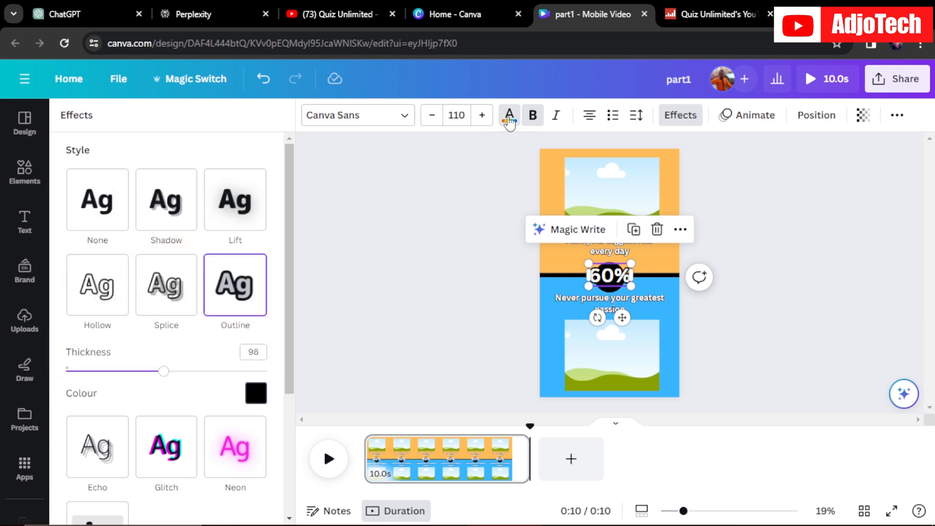
{"action": "left_click", "coordinate": [75, 472]}
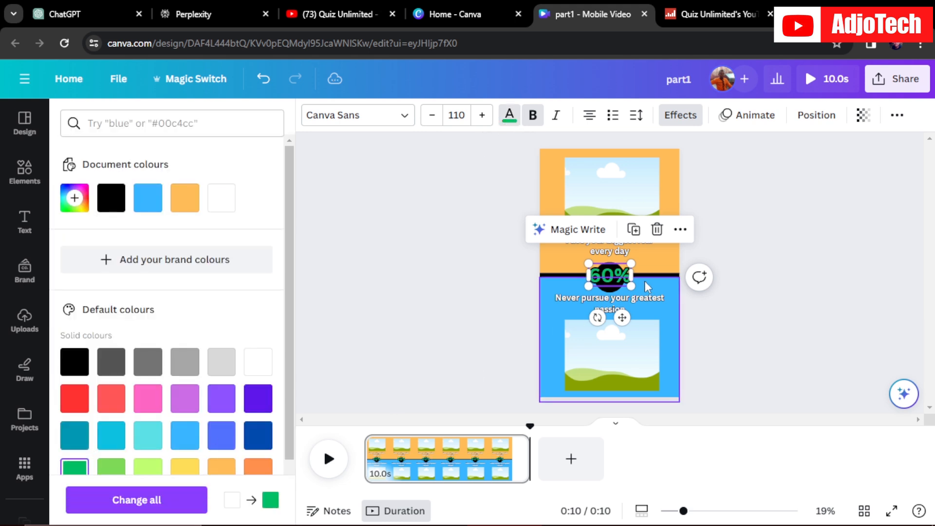
{"action": "left_click_drag", "start_coordinate": [603, 274], "coordinate": [602, 243]}
Duplicate the green percentage, place the copy over the phrase in the blue half and change it to "40%"
{"action": "left_click", "coordinate": [639, 199]}
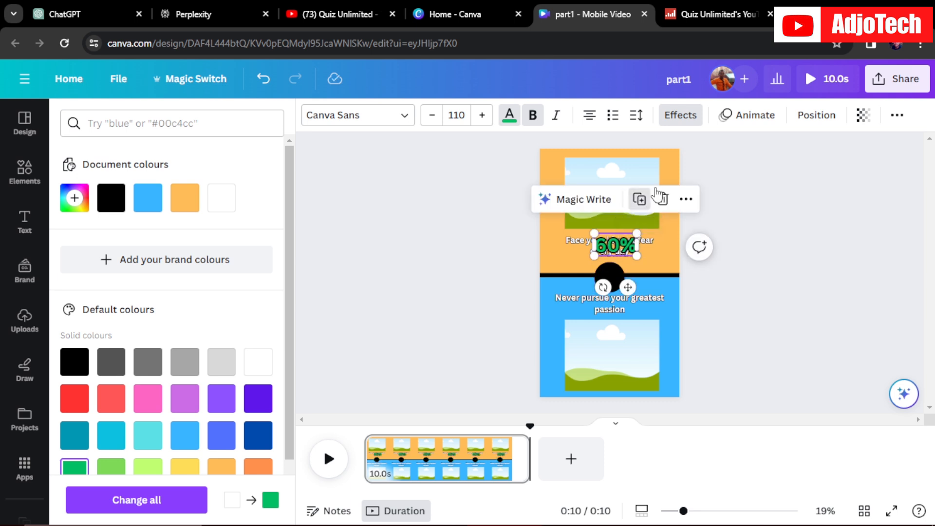
{"action": "left_click_drag", "start_coordinate": [611, 263], "coordinate": [609, 303]}
{"action": "double_click", "coordinate": [609, 303]}
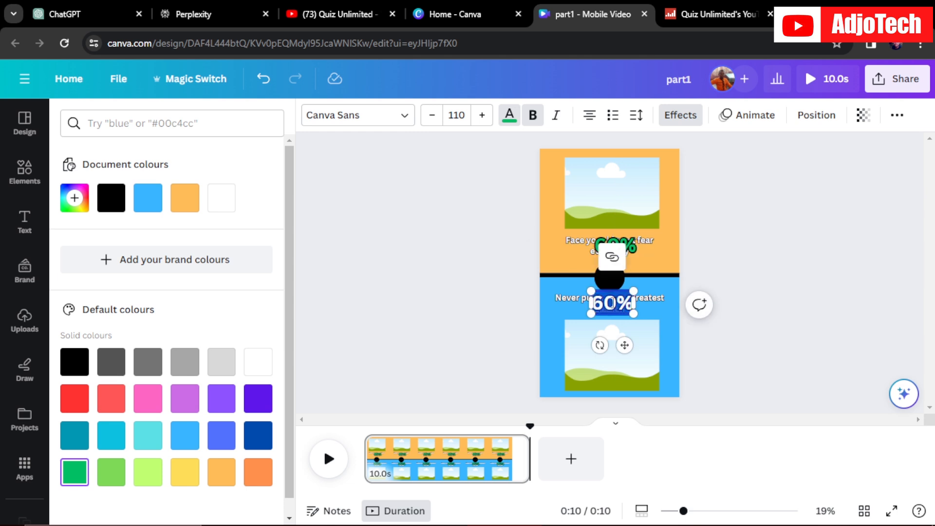
{"action": "type", "text": "49"}
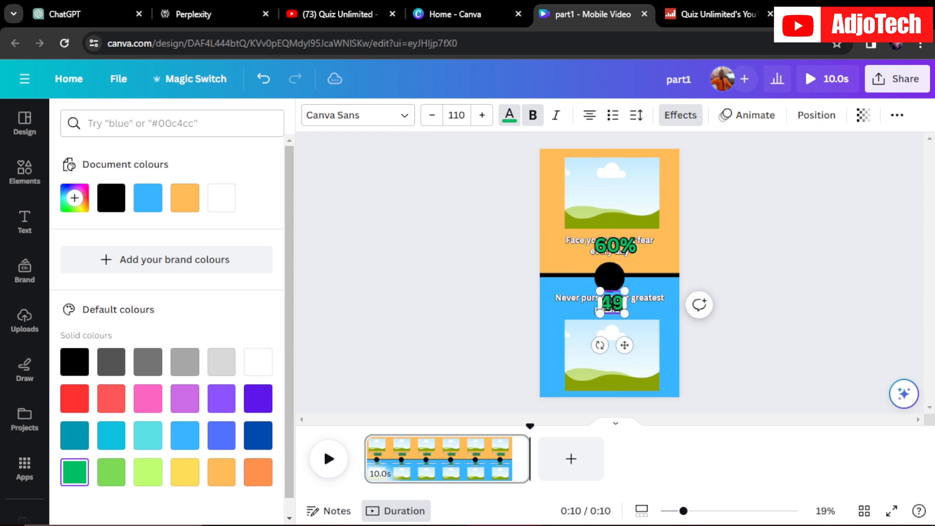
{"action": "key", "text": "BackSpace"}
{"action": "type", "text": "0%"}
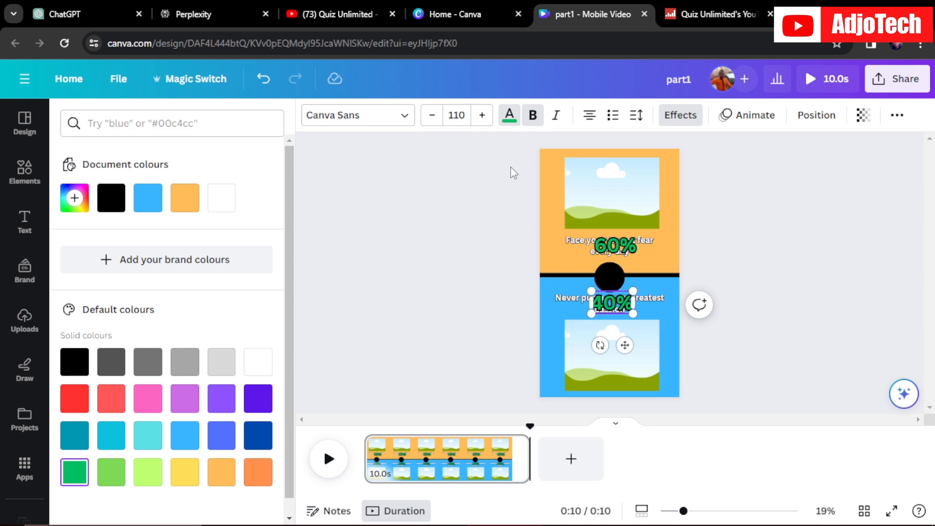
Change the text colour of the "40%" percentage in the blue half to red
{"action": "left_click", "coordinate": [510, 122]}
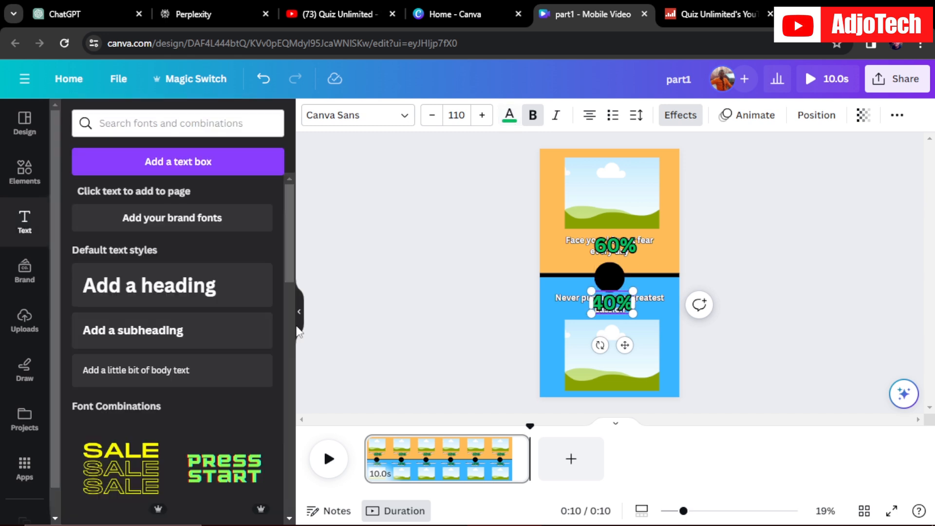
{"action": "left_click", "coordinate": [509, 117]}
{"action": "left_click", "coordinate": [75, 398]}
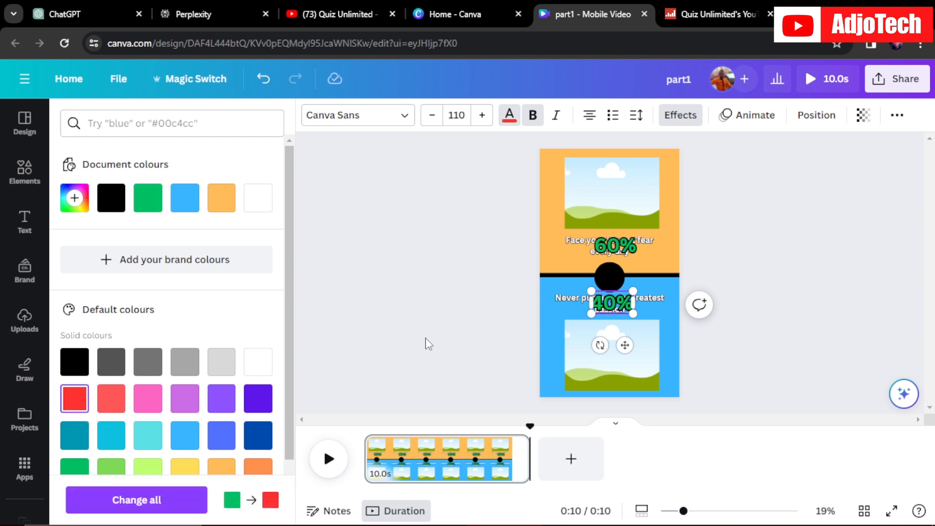
{"action": "key", "text": "Escape"}
{"action": "double_click", "coordinate": [612, 302]}
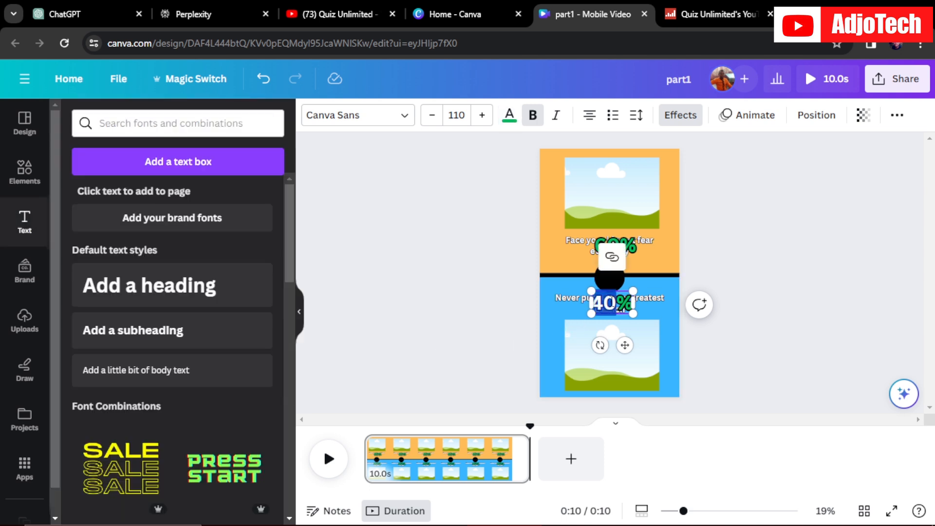
{"action": "left_click", "coordinate": [510, 117]}
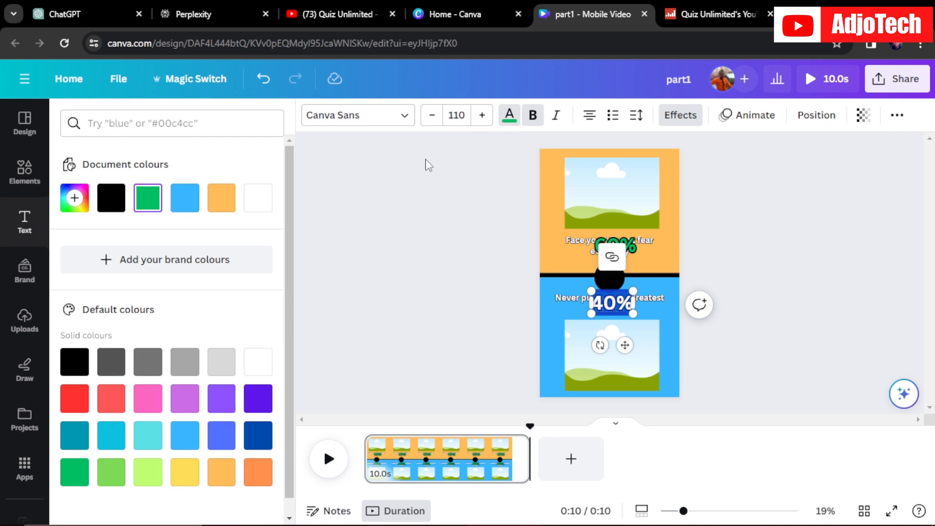
{"action": "left_click", "coordinate": [75, 398]}
{"action": "key", "text": "Escape"}
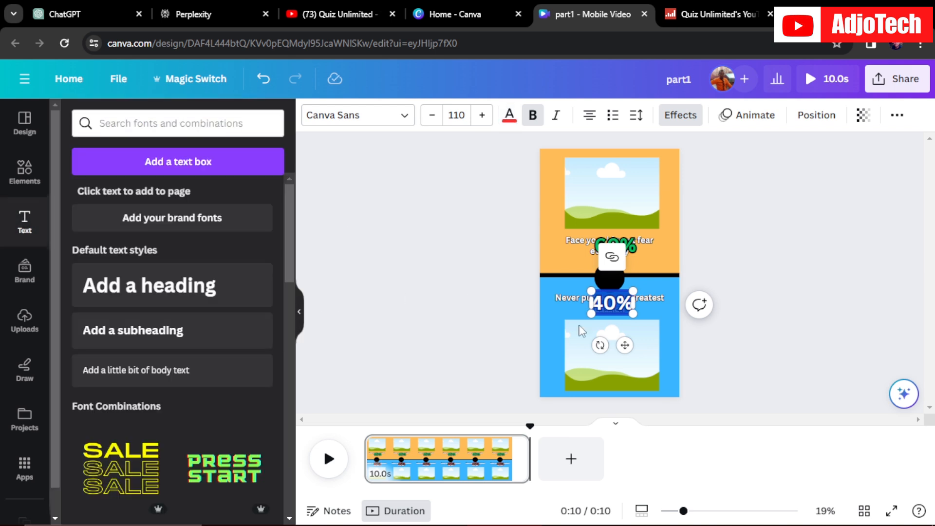
{"action": "left_click", "coordinate": [739, 319]}
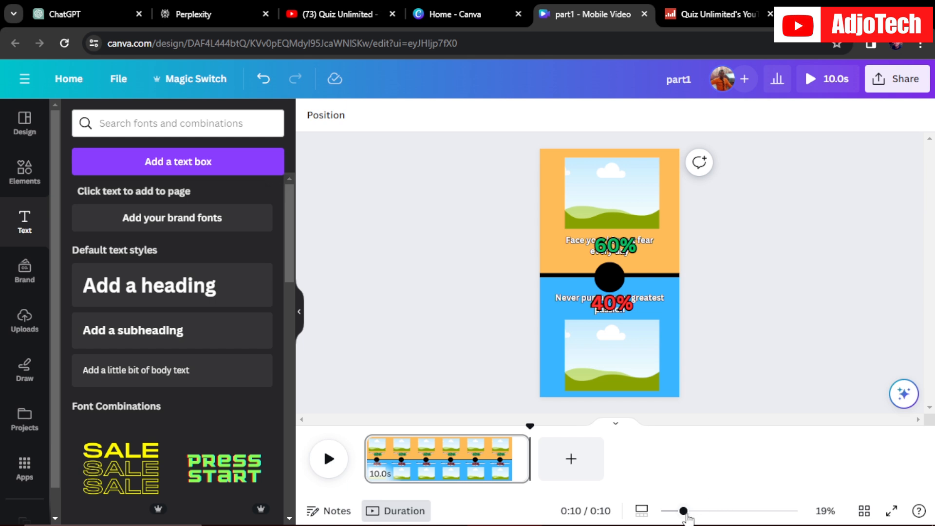
Examine the two empty picture frames in the orange and blue halves and clear the "frame" element search
{"action": "left_click_drag", "start_coordinate": [683, 510], "coordinate": [688, 511]}
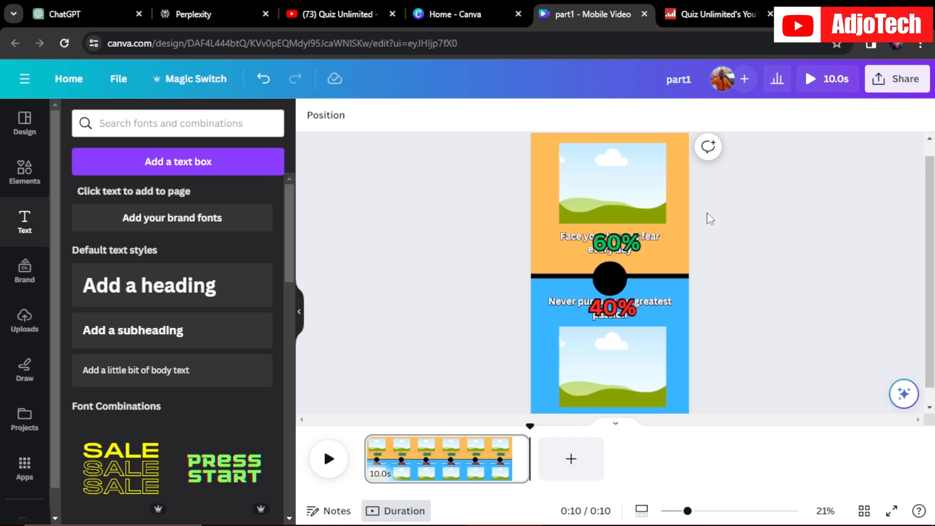
{"action": "left_click", "coordinate": [583, 191]}
{"action": "left_click", "coordinate": [597, 384]}
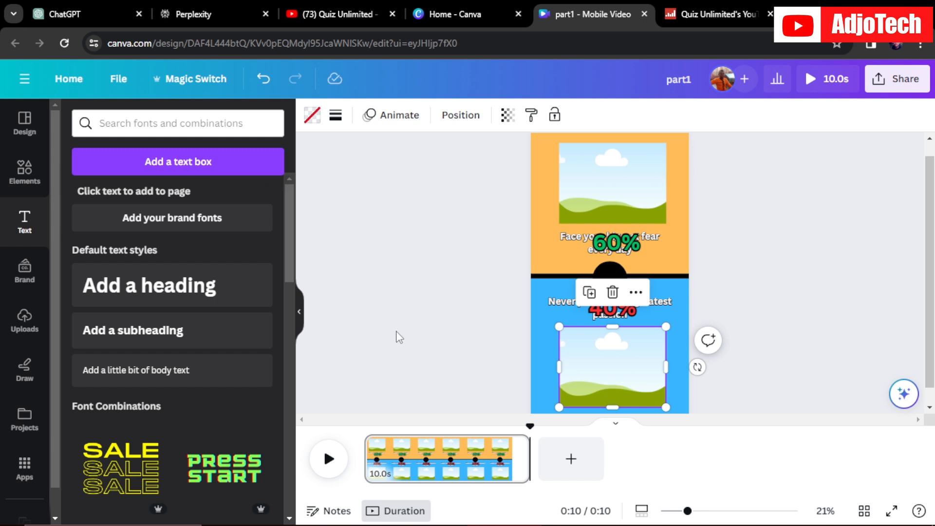
{"action": "left_click", "coordinate": [19, 173]}
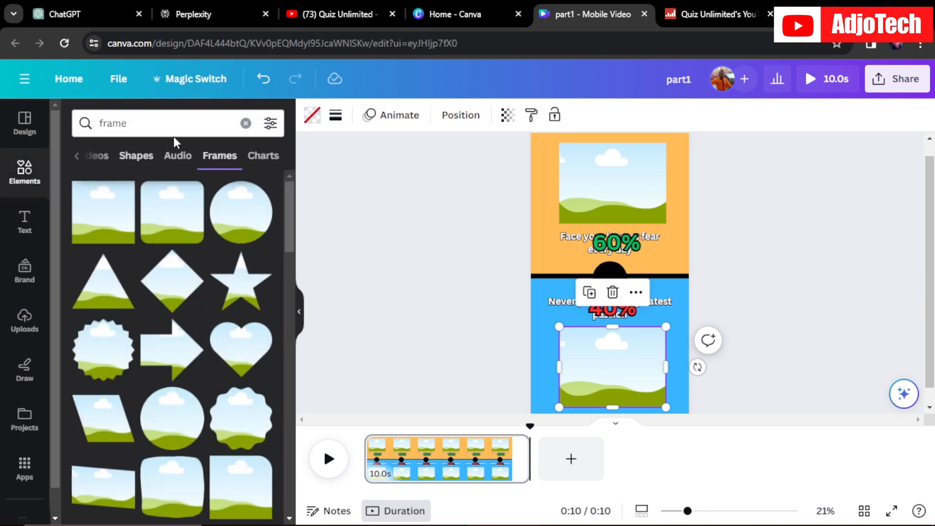
{"action": "left_click", "coordinate": [242, 122]}
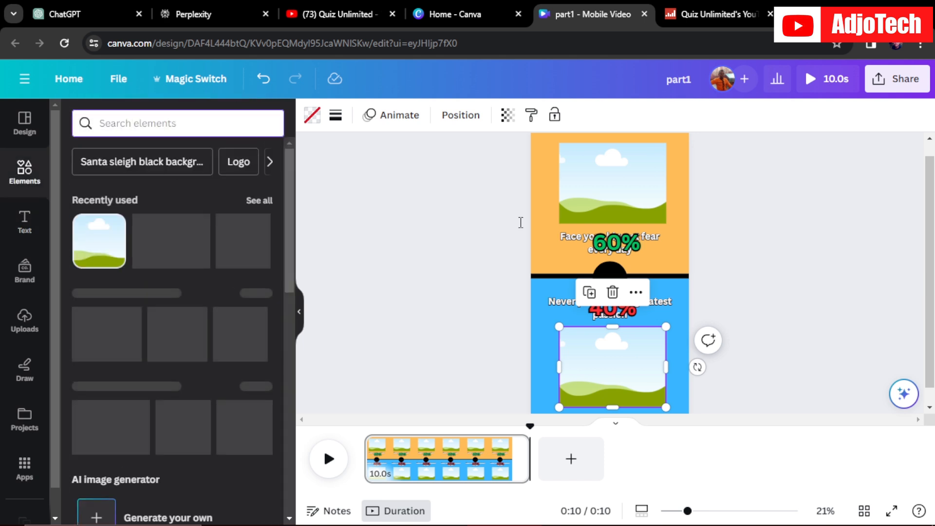
{"action": "left_click", "coordinate": [588, 202]}
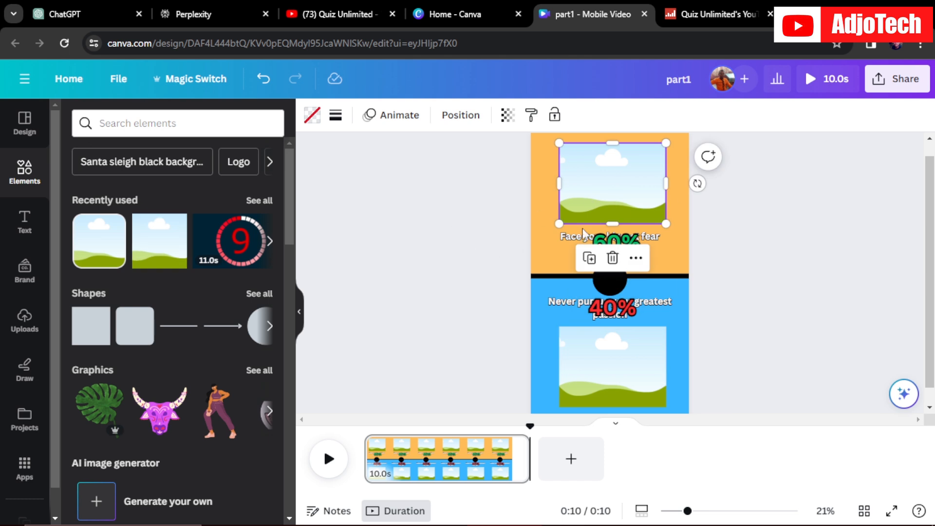
{"action": "left_click", "coordinate": [605, 370]}
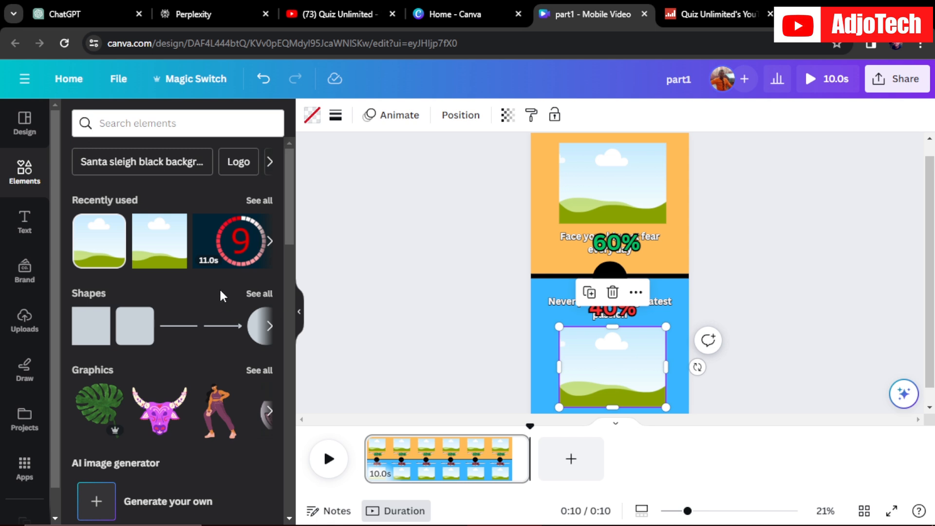
{"action": "left_click", "coordinate": [598, 210]}
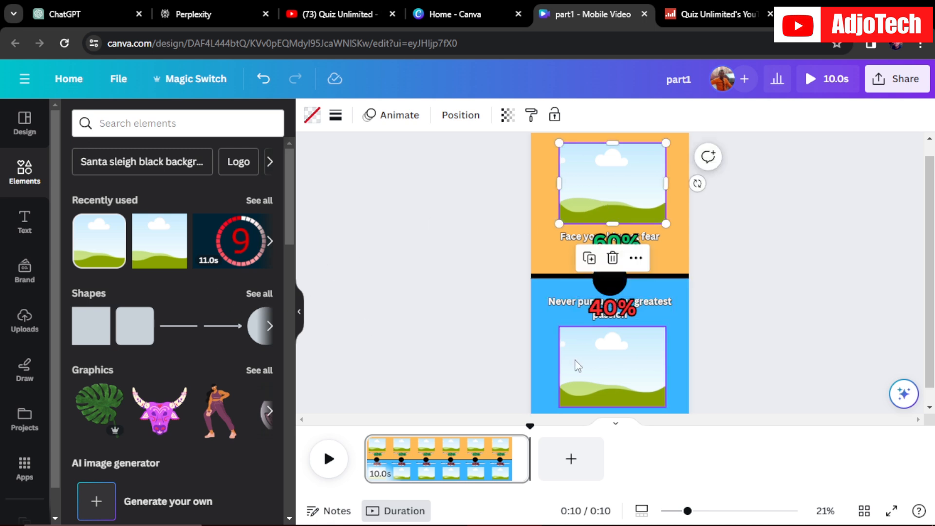
{"action": "left_click", "coordinate": [600, 368]}
Preview the page from the start of the timeline and pause the playback
{"action": "left_click_drag", "start_coordinate": [529, 426], "coordinate": [354, 417]}
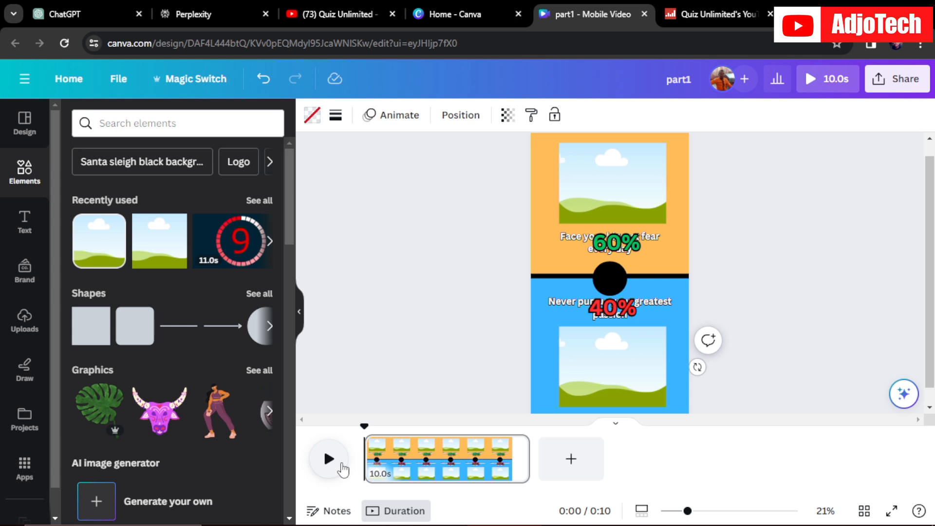
{"action": "left_click", "coordinate": [328, 460]}
{"action": "left_click", "coordinate": [328, 459]}
Try the Pop animation on all elements of the page and undo it
{"action": "left_click_drag", "start_coordinate": [506, 163], "coordinate": [698, 422]}
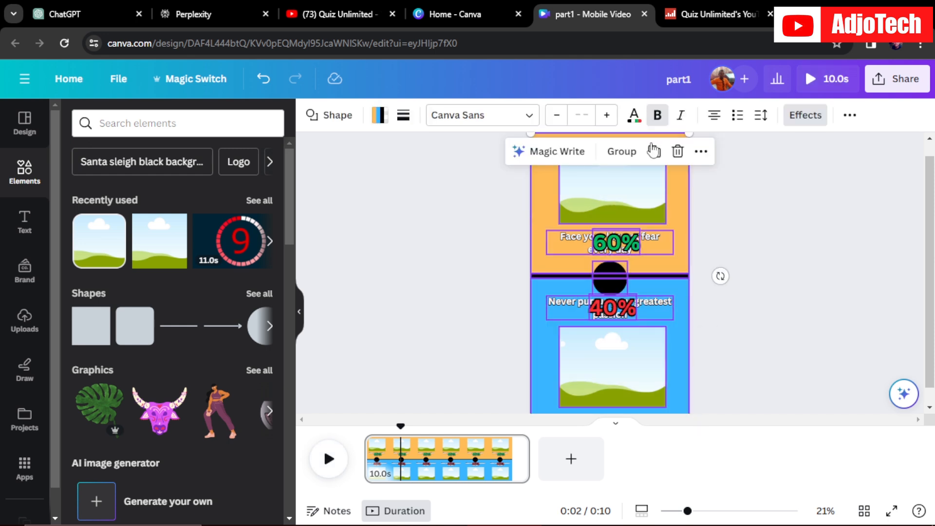
{"action": "left_click", "coordinate": [850, 115]}
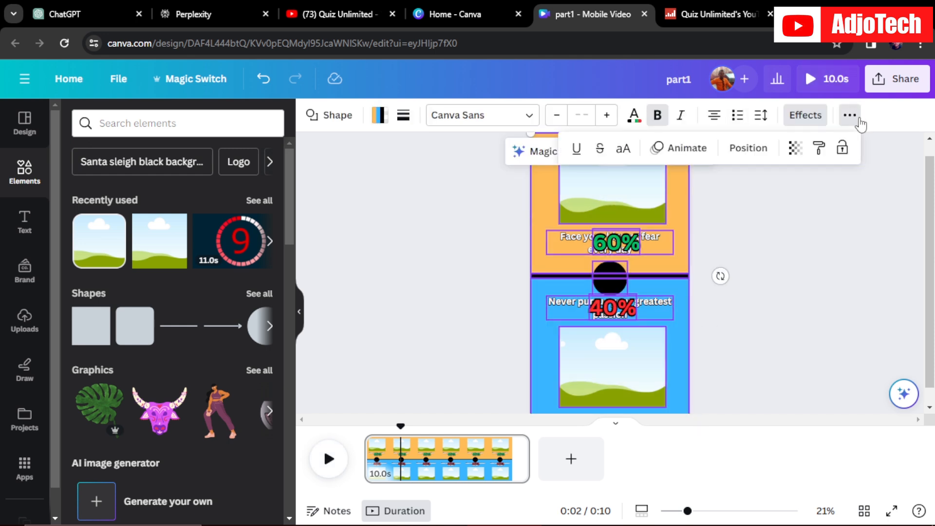
{"action": "left_click", "coordinate": [690, 151]}
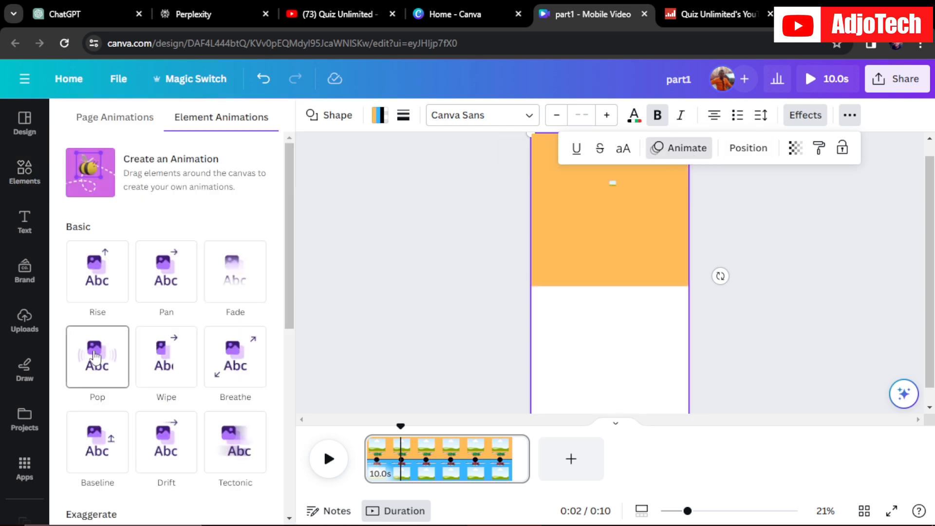
{"action": "left_click", "coordinate": [95, 358]}
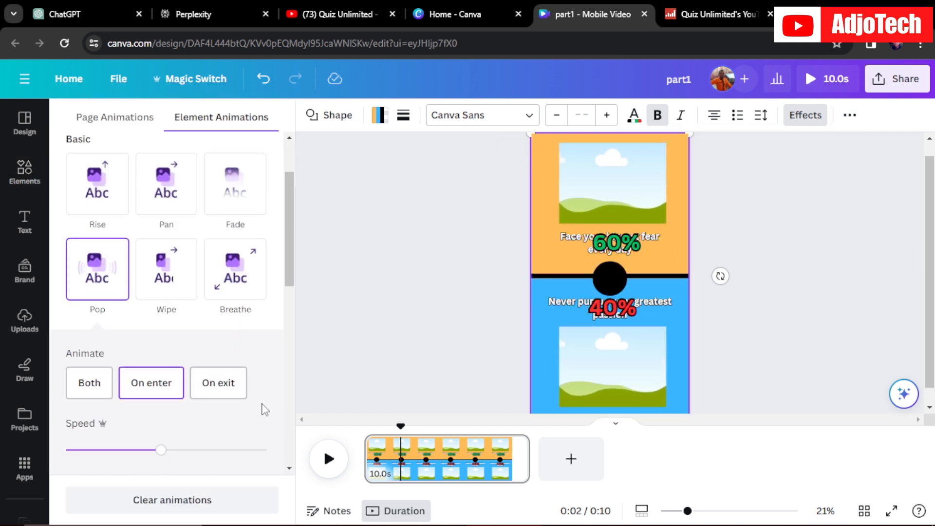
{"action": "key", "text": "ctrl+z"}
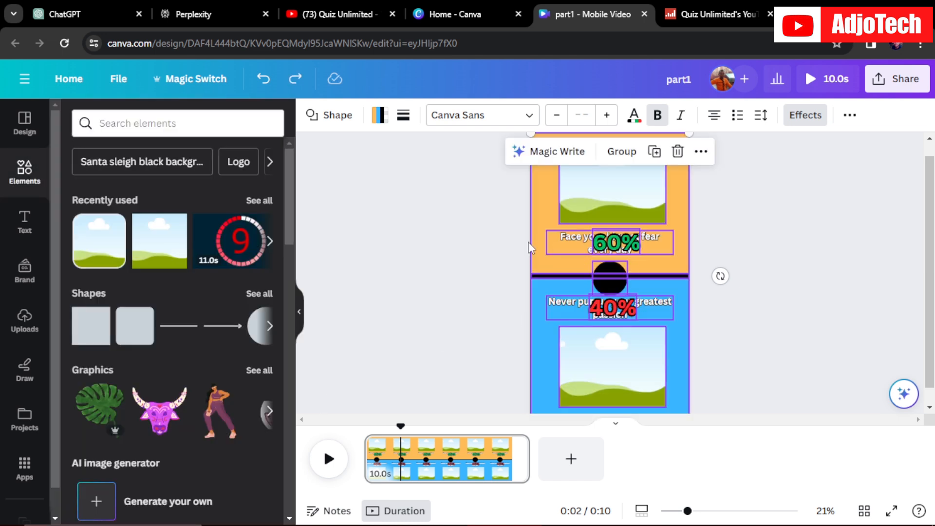
Apply the Pop animation to all selected elements of the page and deselect them
{"action": "left_click", "coordinate": [850, 115]}
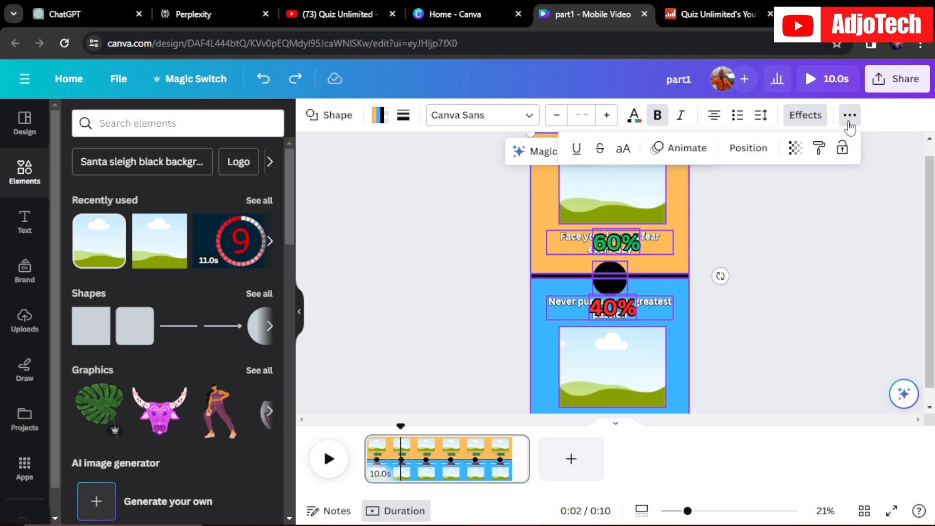
{"action": "left_click", "coordinate": [687, 148]}
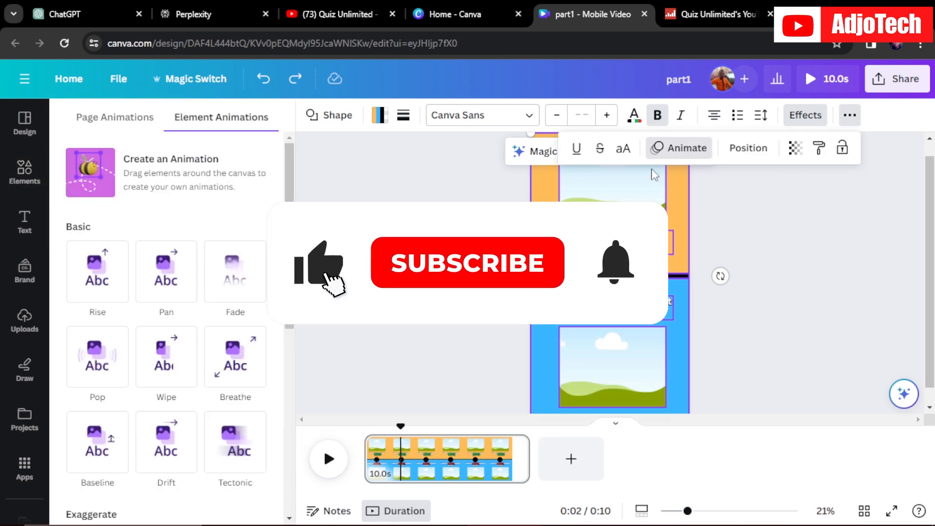
{"action": "left_click", "coordinate": [97, 356]}
{"action": "left_click", "coordinate": [475, 329]}
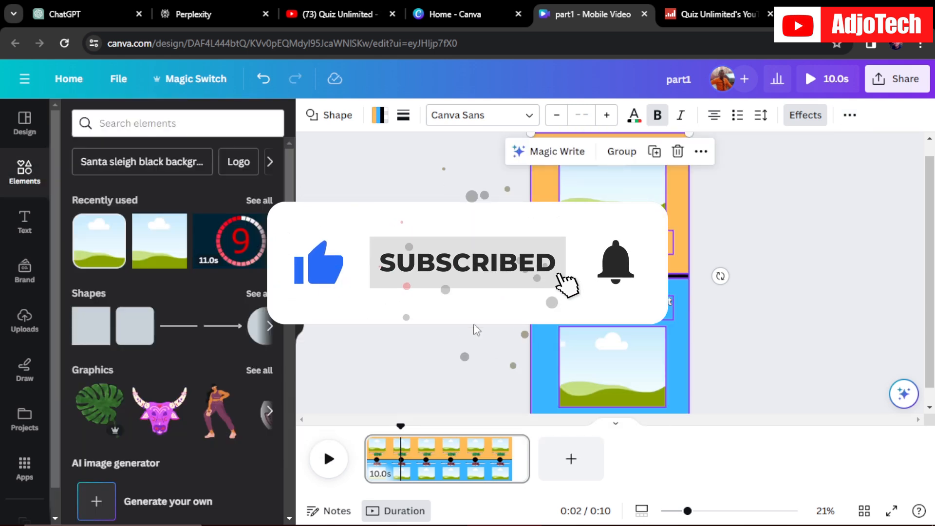
{"action": "left_click", "coordinate": [501, 354]}
Remove the Pop animation from the orange background and from the blue background
{"action": "left_click", "coordinate": [549, 186]}
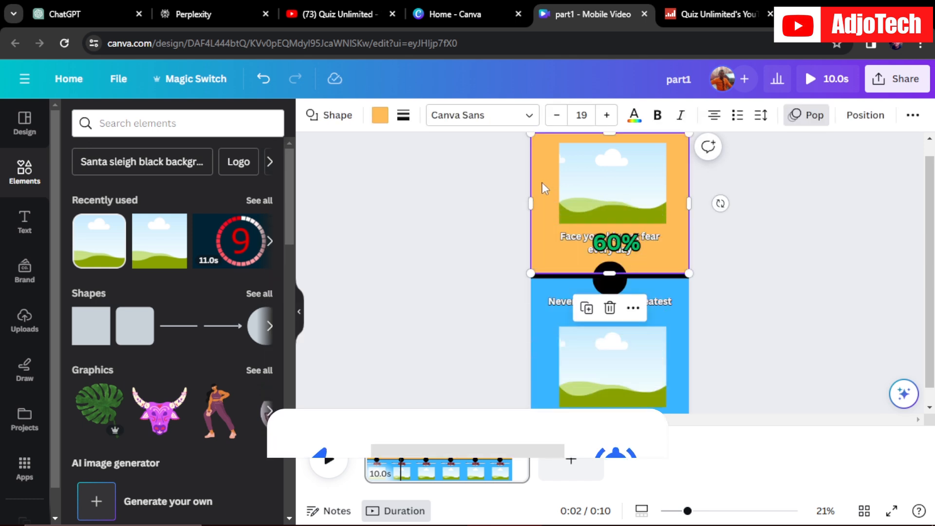
{"action": "left_click", "coordinate": [813, 116]}
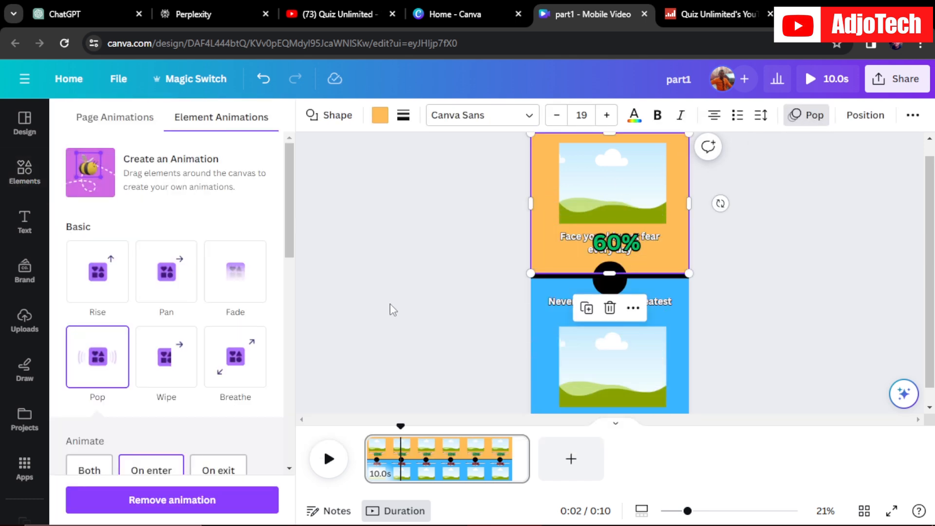
{"action": "left_click", "coordinate": [141, 502]}
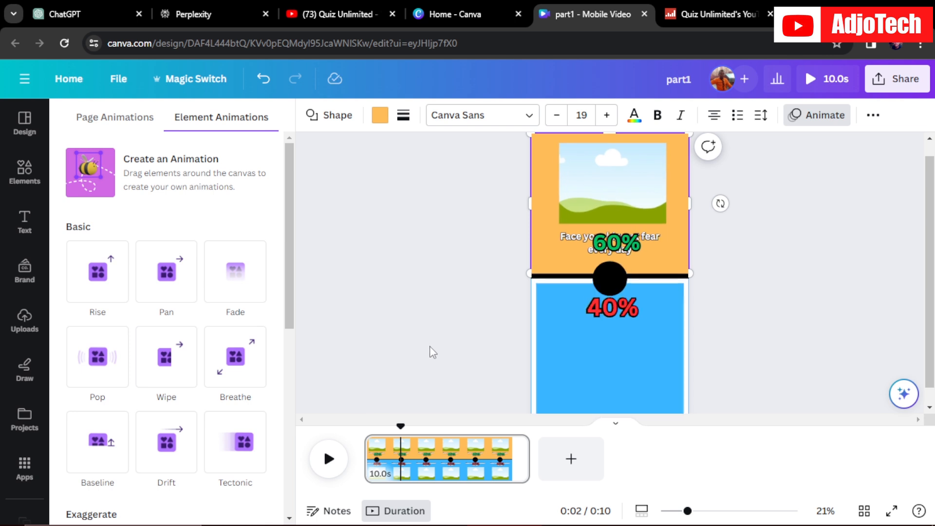
{"action": "left_click", "coordinate": [541, 370]}
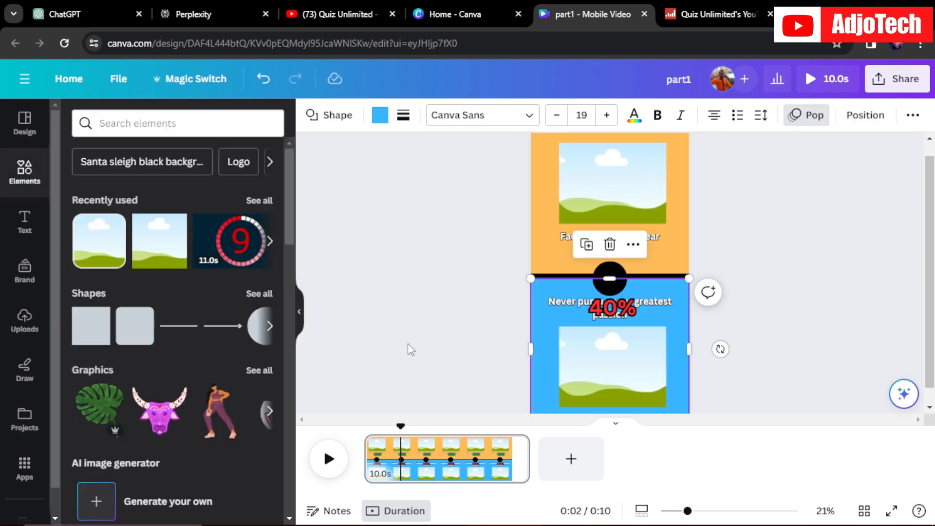
{"action": "left_click", "coordinate": [803, 117]}
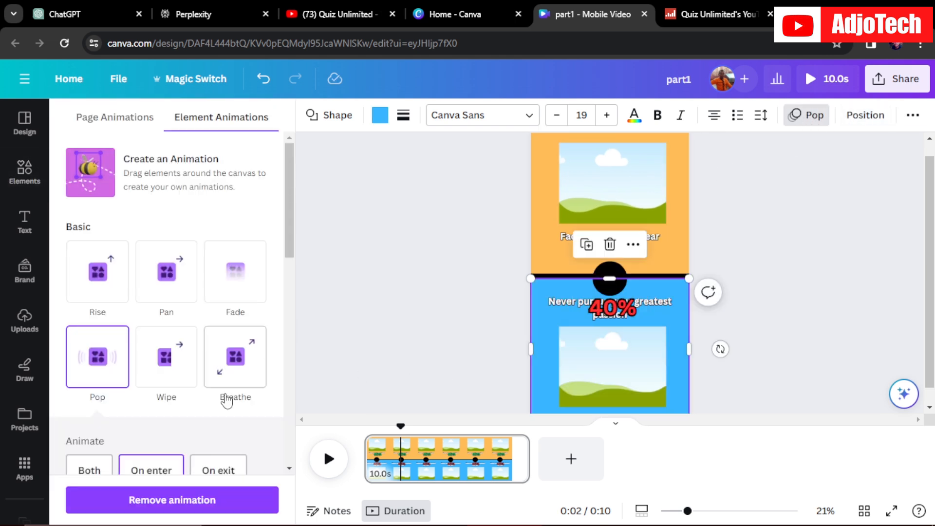
{"action": "left_click", "coordinate": [194, 501]}
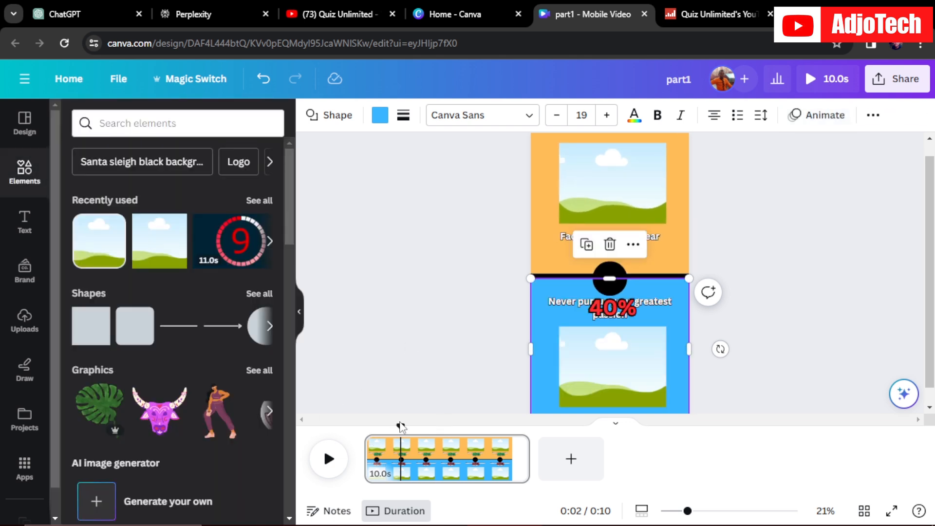
Play the page from near the start of the timeline to check the background animations, and pause it
{"action": "left_click_drag", "start_coordinate": [402, 424], "coordinate": [370, 425]}
{"action": "left_click", "coordinate": [328, 460]}
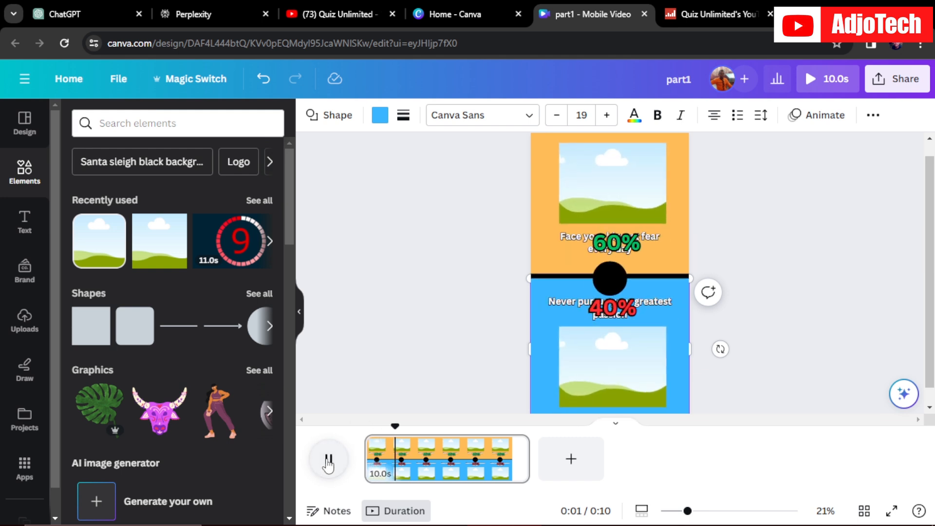
{"action": "left_click", "coordinate": [328, 463]}
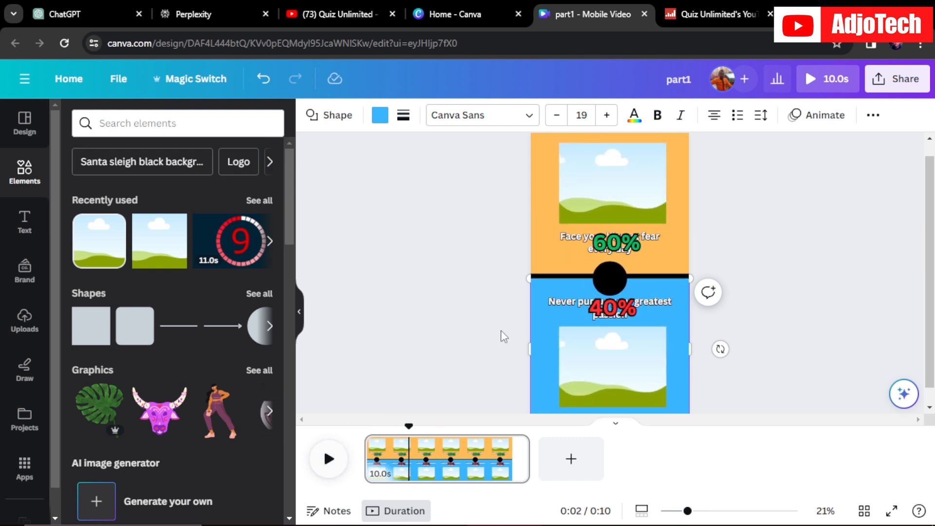
Remove the Pop animation from the black divider line and the black circle, and clear the selection
{"action": "left_click", "coordinate": [542, 276]}
{"action": "left_click", "coordinate": [804, 116]}
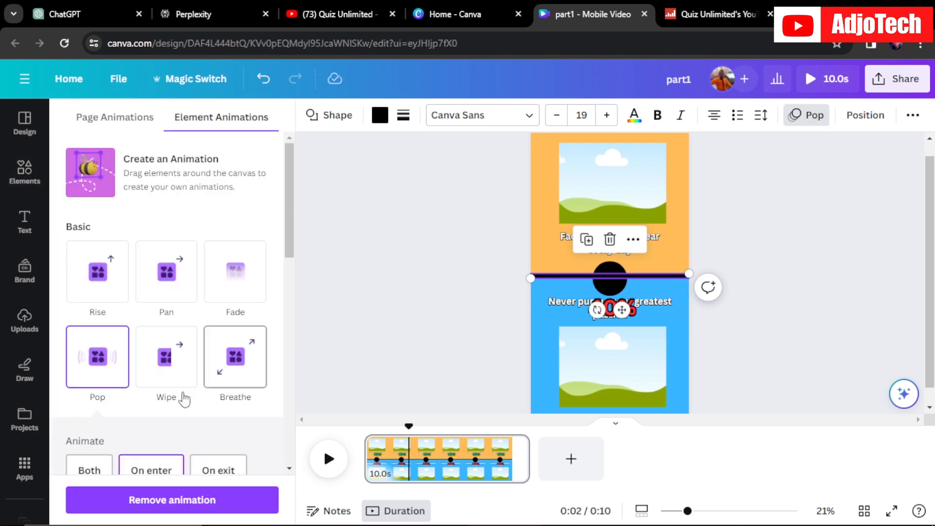
{"action": "left_click", "coordinate": [169, 502]}
{"action": "left_click", "coordinate": [609, 287]}
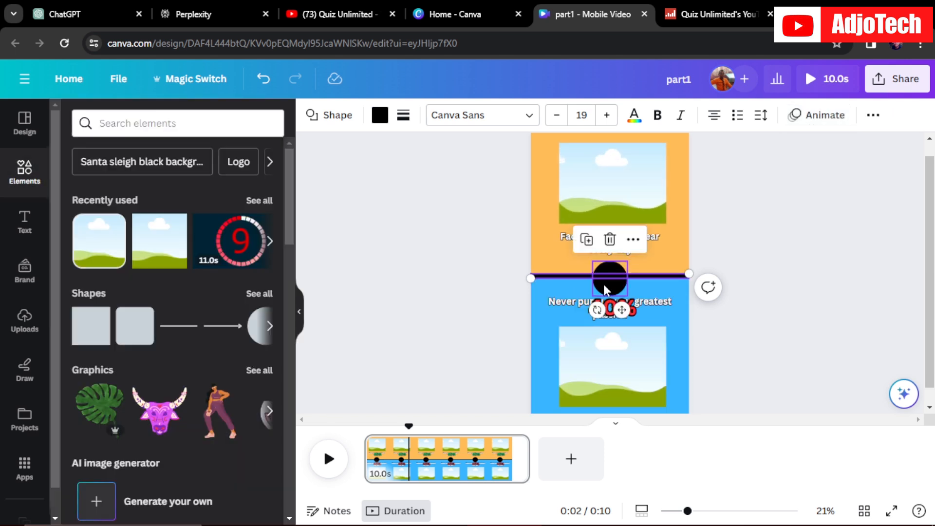
{"action": "left_click", "coordinate": [819, 126]}
{"action": "left_click", "coordinate": [137, 504]}
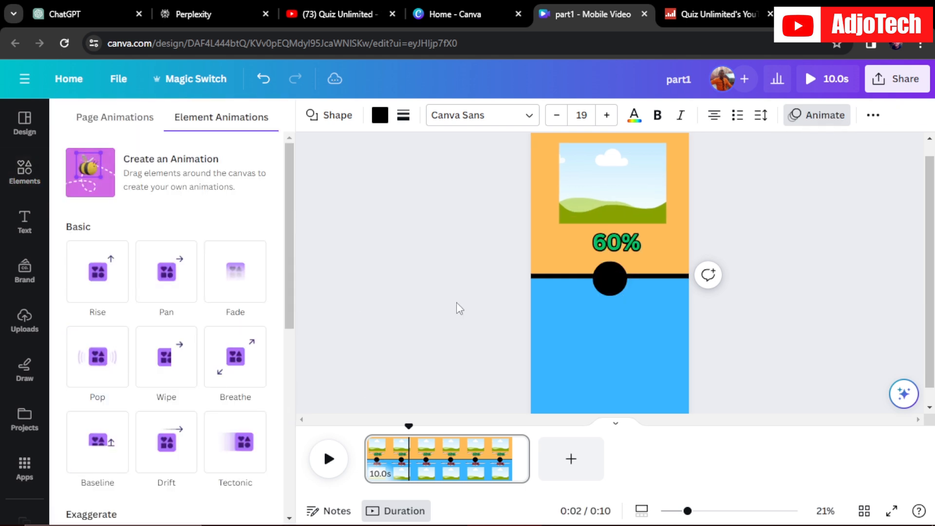
{"action": "left_click", "coordinate": [458, 295]}
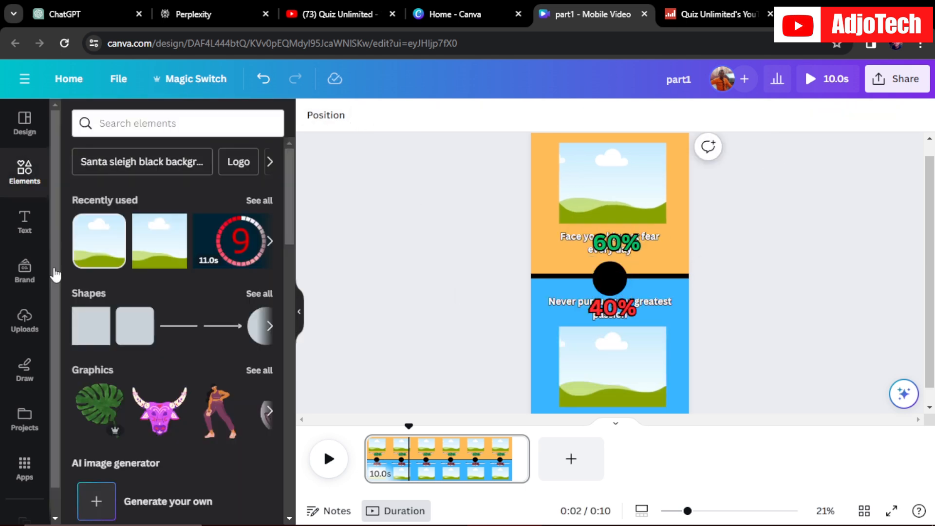
Add a heading reading "Or" to the page and colour it white
{"action": "left_click", "coordinate": [24, 221]}
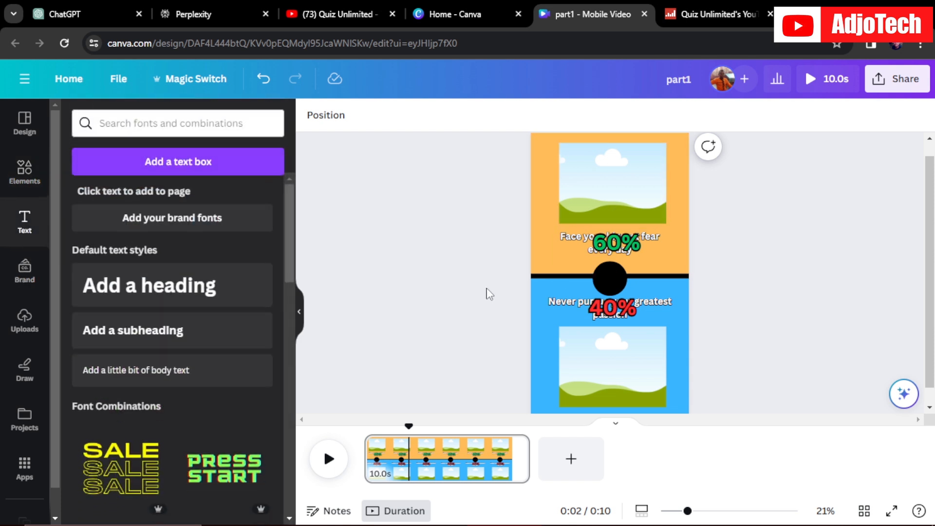
{"action": "left_click", "coordinate": [131, 292]}
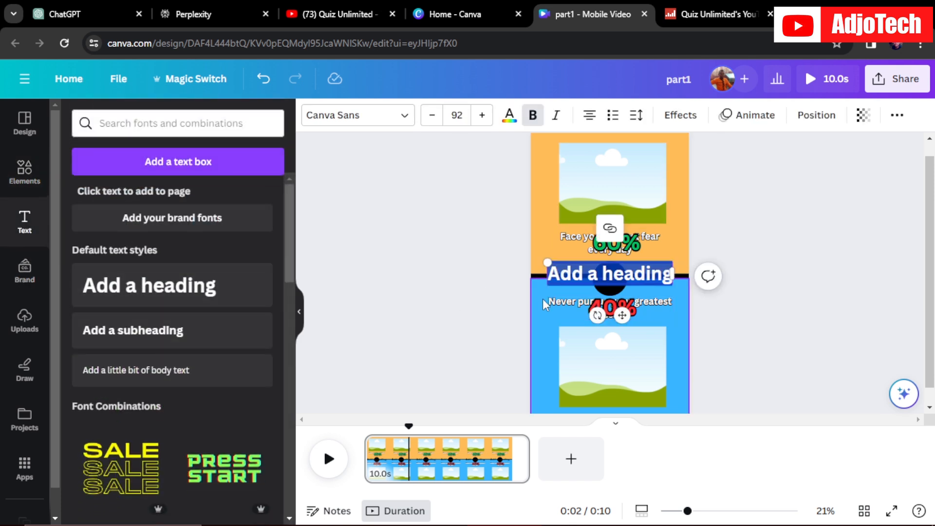
{"action": "key", "text": "BackSpace"}
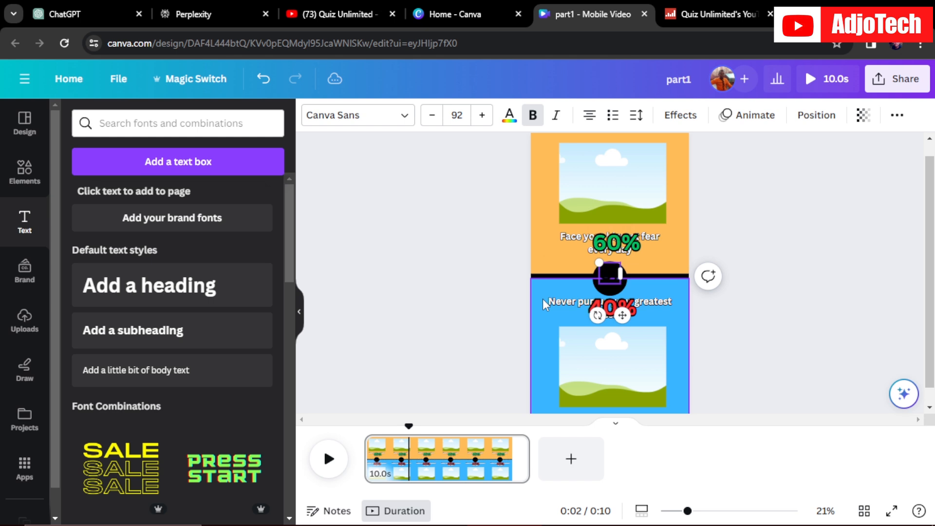
{"action": "type", "text": "On"}
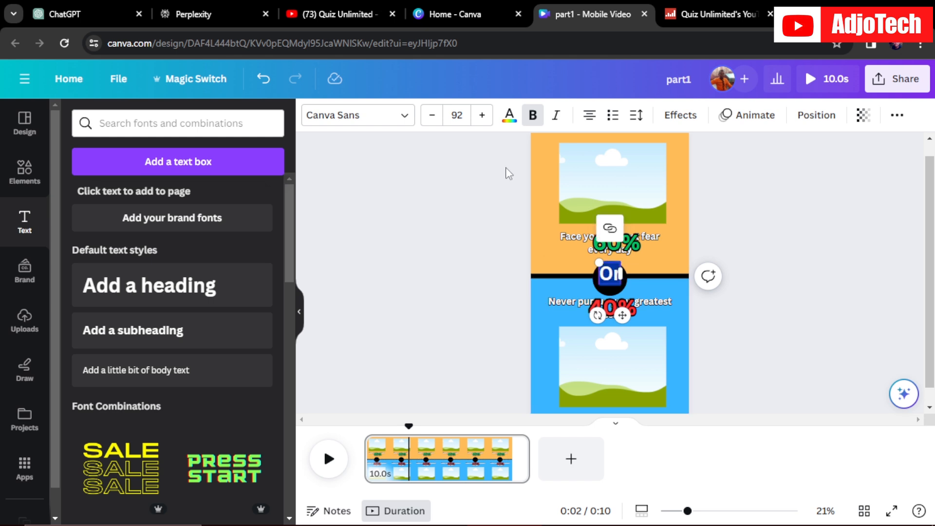
{"action": "left_click", "coordinate": [508, 121]}
{"action": "left_click", "coordinate": [80, 239]}
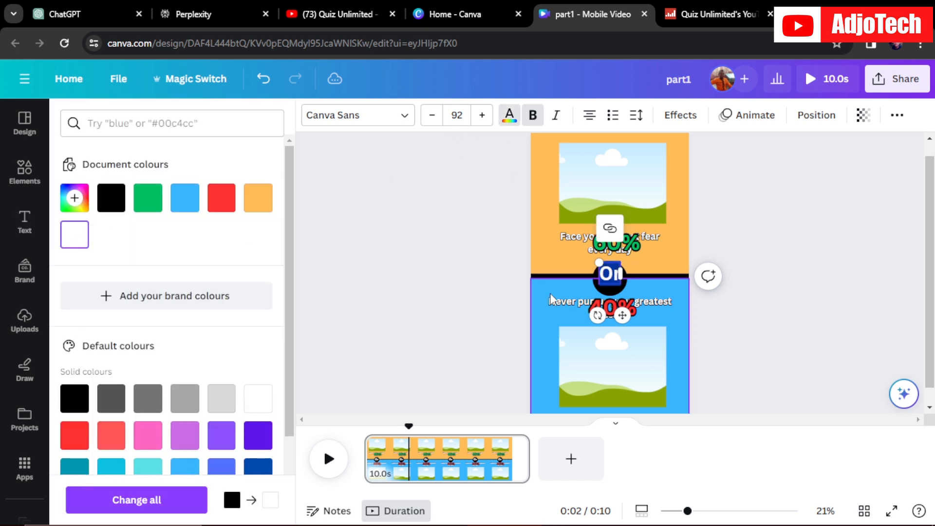
{"action": "left_click", "coordinate": [715, 325]}
Move the "Or" heading slightly down to centre it on the black circle
{"action": "left_click", "coordinate": [608, 273]}
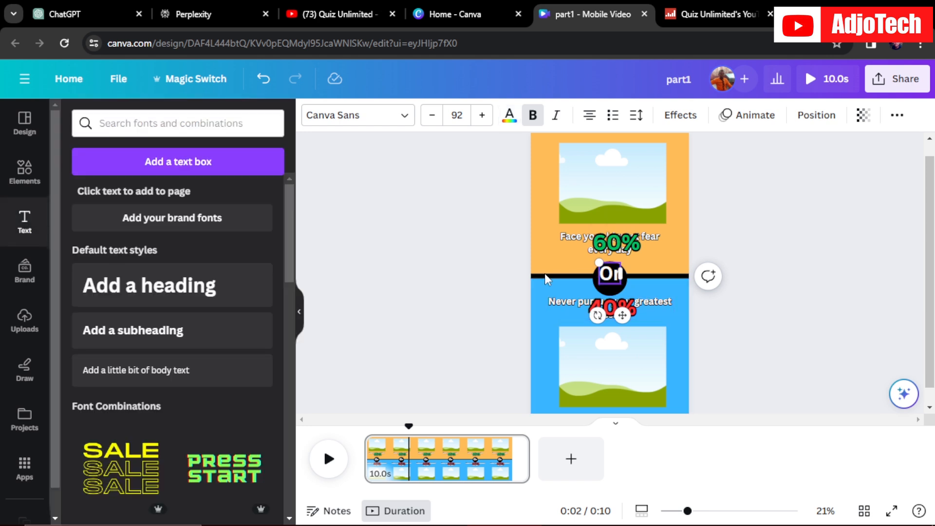
{"action": "left_click", "coordinate": [483, 276]}
{"action": "left_click", "coordinate": [608, 277]}
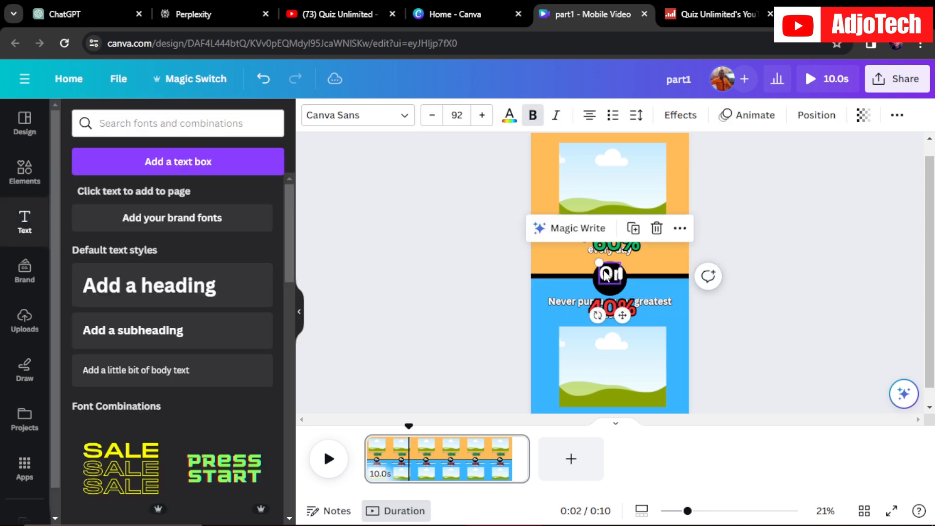
{"action": "left_click_drag", "start_coordinate": [606, 274], "coordinate": [607, 279]}
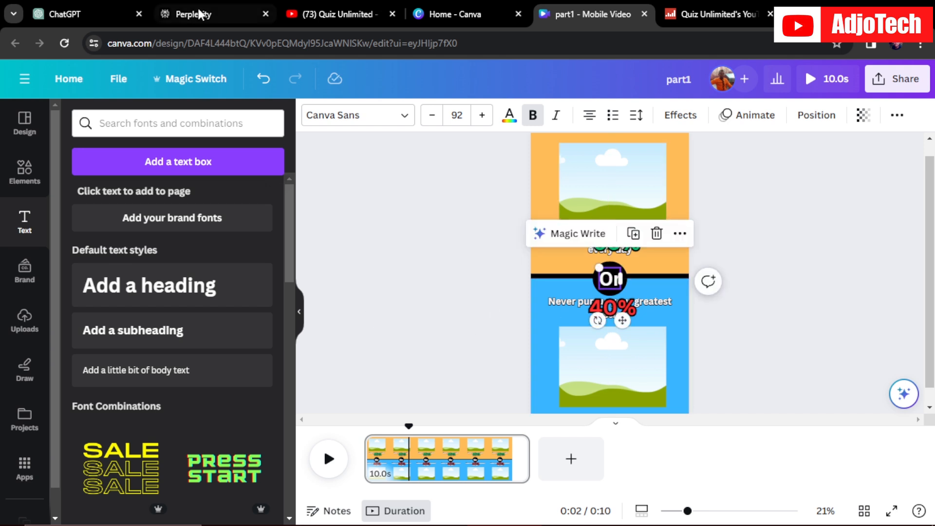
Check the Quiz Unlimited Shorts thumbnails on YouTube for the reference wording and change the circle's heading to "OR"
{"action": "left_click", "coordinate": [322, 14]}
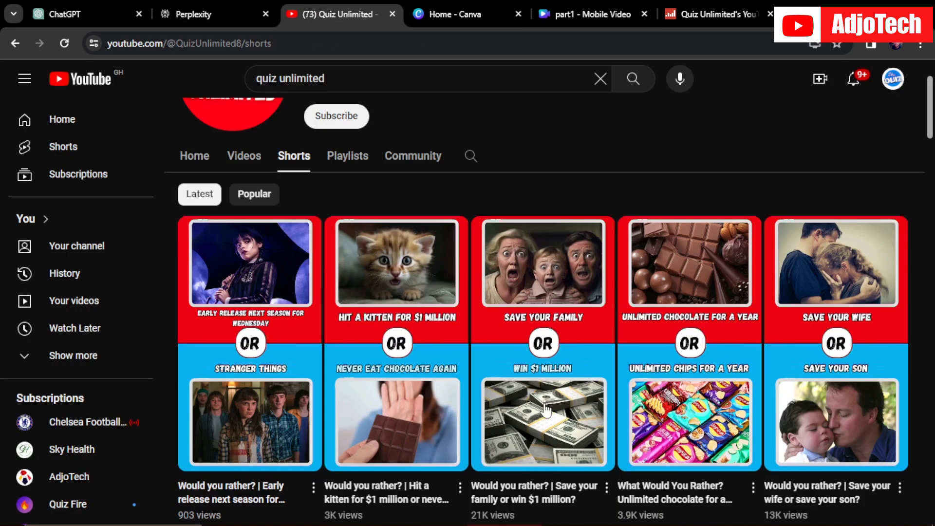
{"action": "left_click", "coordinate": [577, 4]}
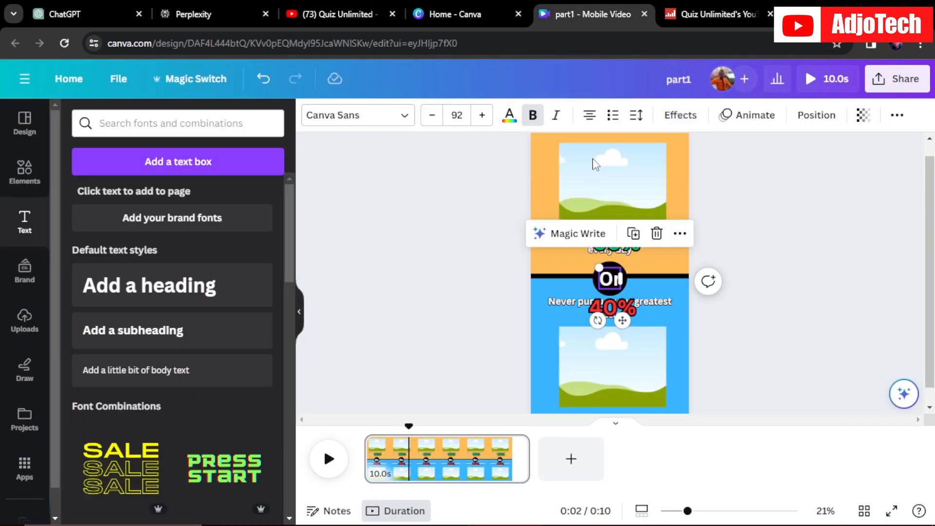
{"action": "double_click", "coordinate": [616, 278]}
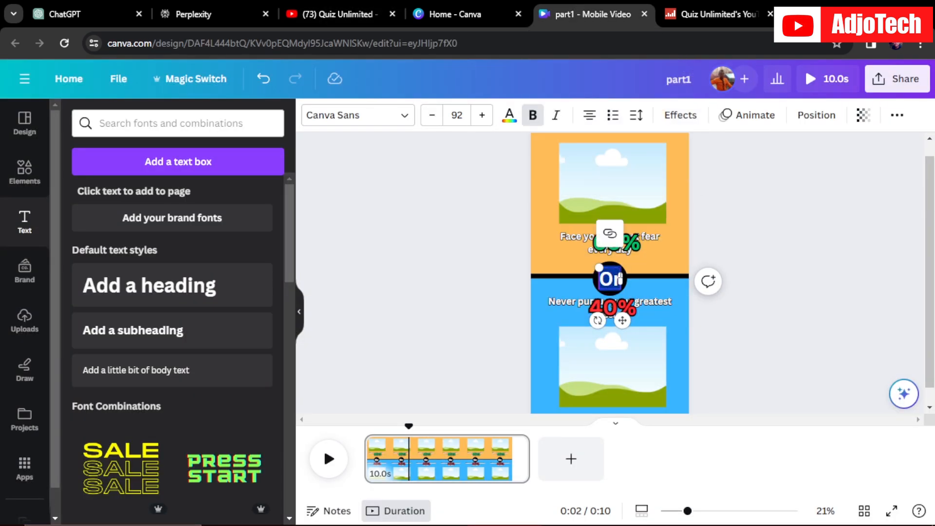
{"action": "type", "text": "OR"}
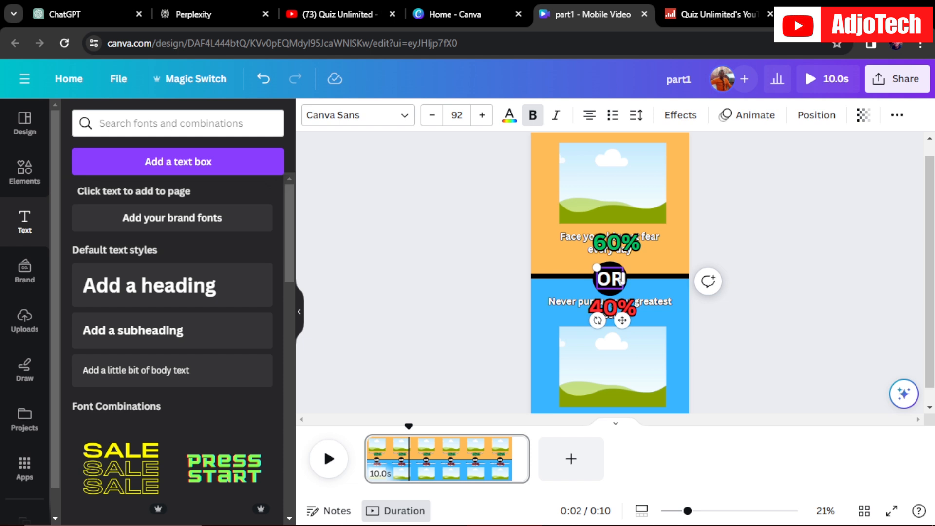
Set the font of the "OR" heading to Gagalin and deselect it
{"action": "left_click", "coordinate": [337, 115]}
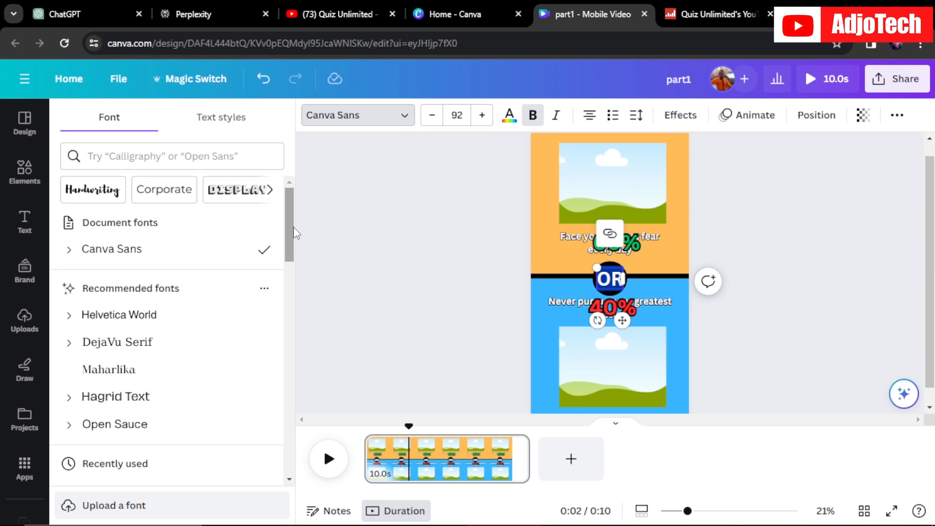
{"action": "scroll", "coordinate": [285, 268], "scroll_direction": "down", "scroll_amount": 4}
{"action": "left_click", "coordinate": [112, 328]}
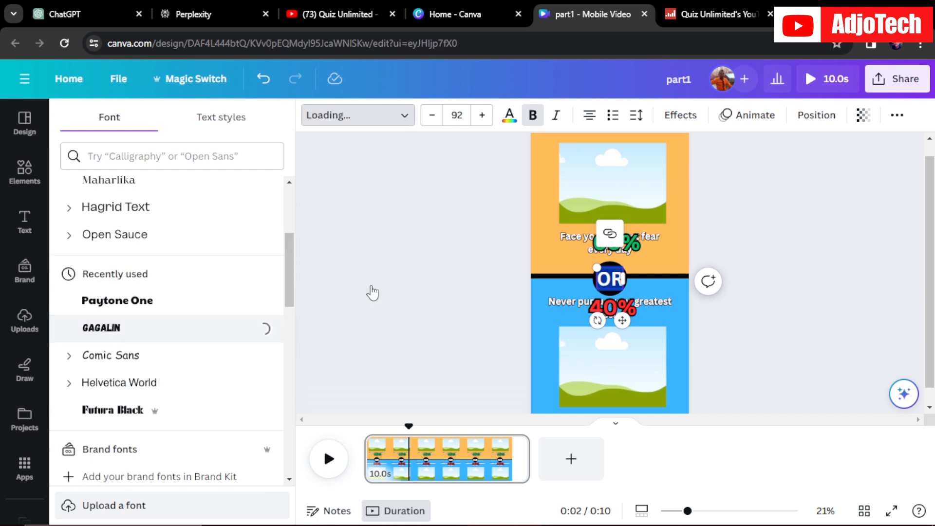
{"action": "left_click", "coordinate": [642, 305]}
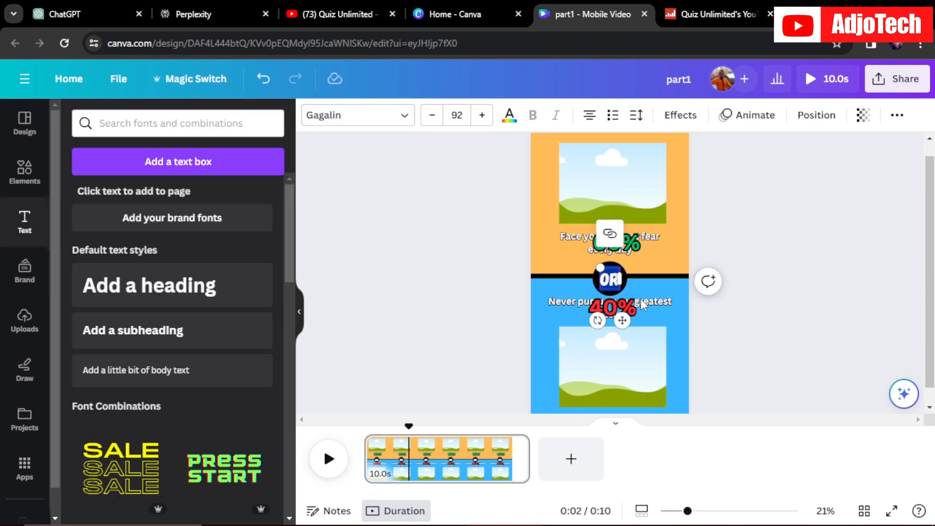
{"action": "left_click", "coordinate": [752, 371]}
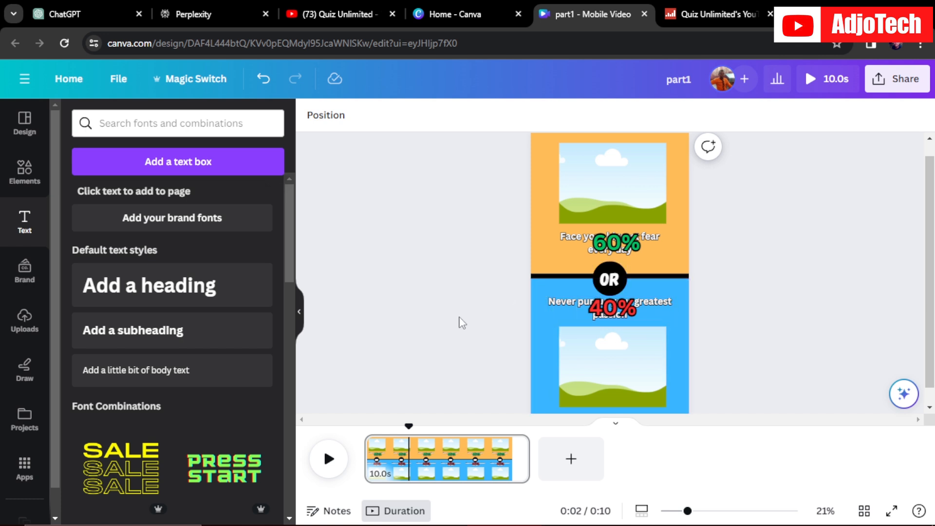
Preview the page from 0.0s with the "OR" heading in place and pause the playback
{"action": "left_click_drag", "start_coordinate": [407, 427], "coordinate": [364, 427]}
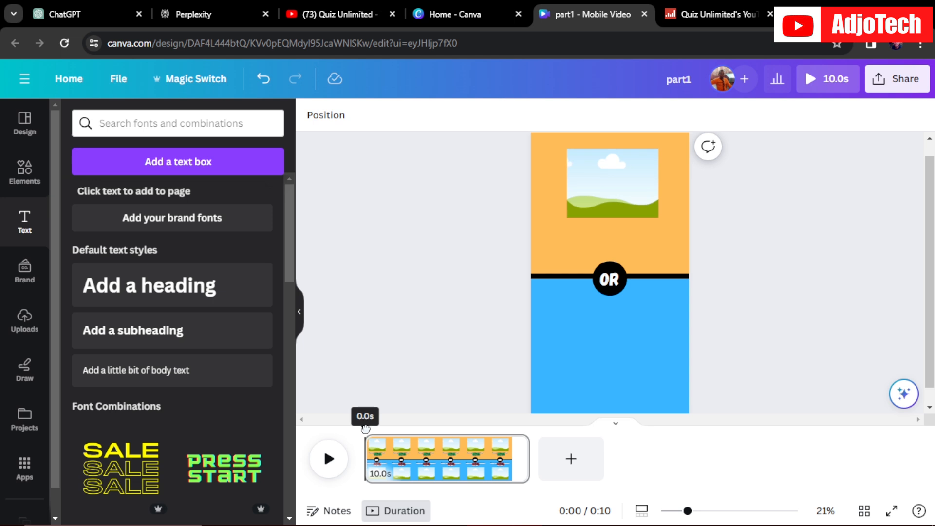
{"action": "left_click", "coordinate": [329, 460]}
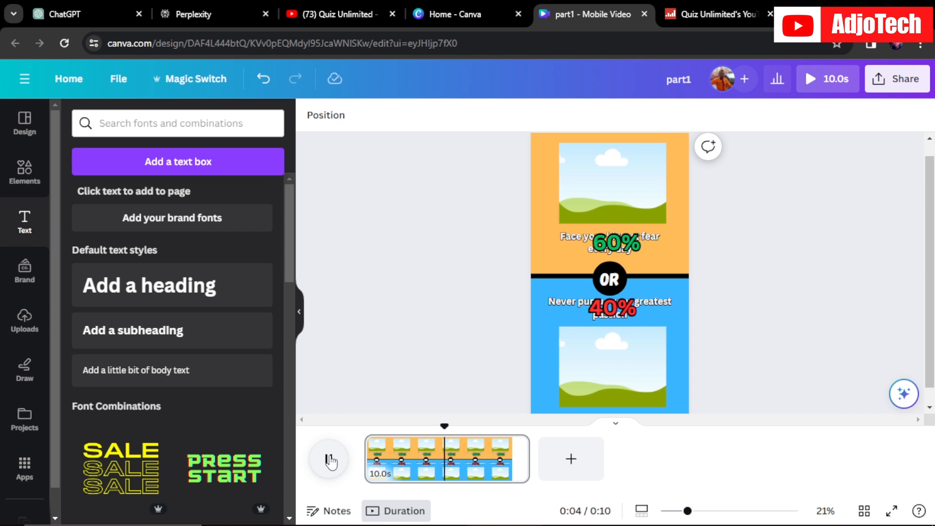
{"action": "left_click", "coordinate": [329, 461]}
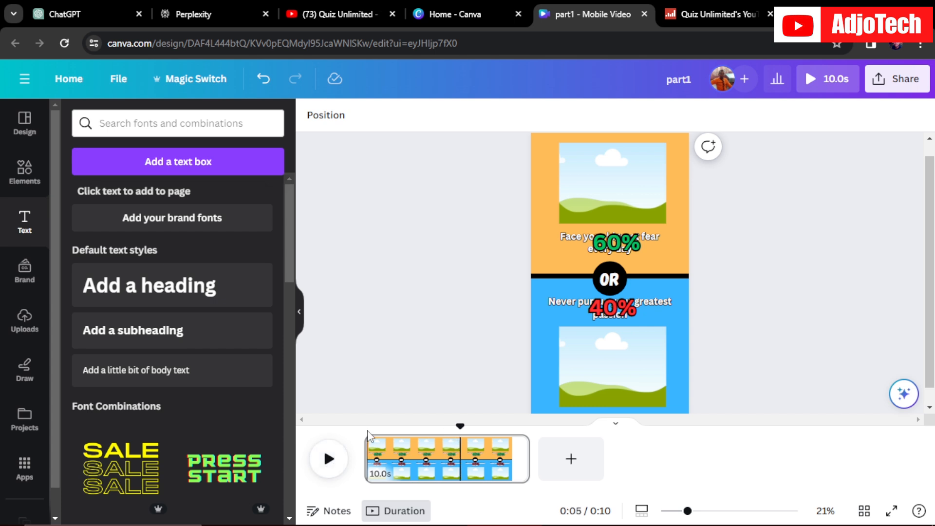
Show the element timings and shorten the "Face your biggest fear every day" and "Never pursue your greatest passion" texts to end at 0:08
{"action": "right_click", "coordinate": [575, 260]}
{"action": "left_click", "coordinate": [642, 355]}
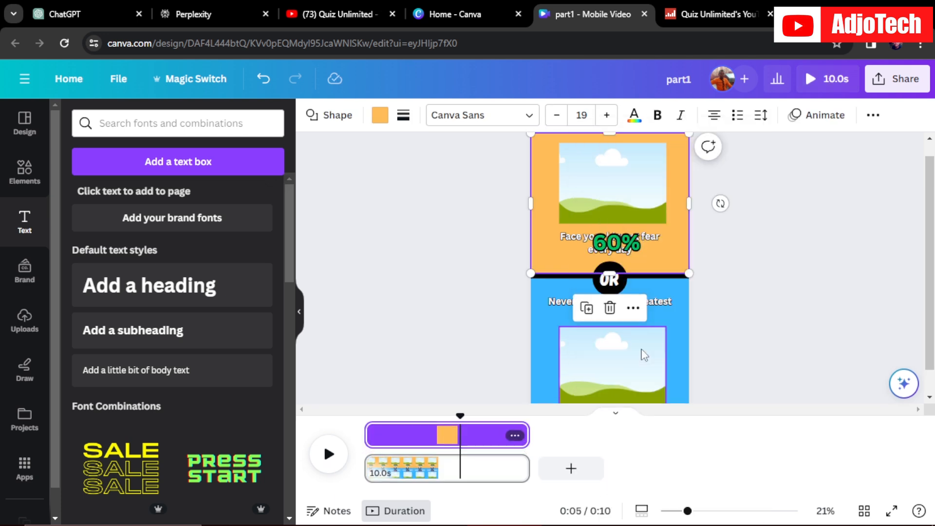
{"action": "left_click", "coordinate": [609, 196]}
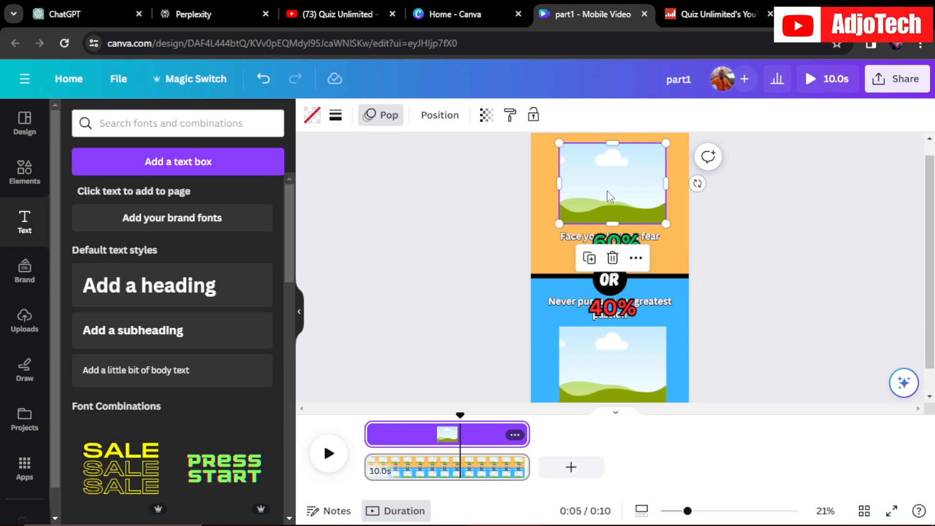
{"action": "left_click", "coordinate": [613, 369]}
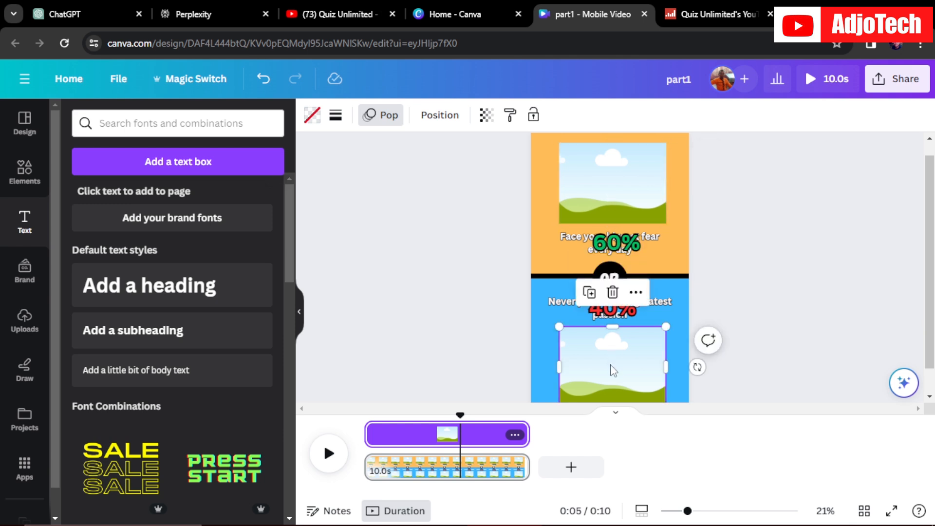
{"action": "left_click", "coordinate": [573, 237]}
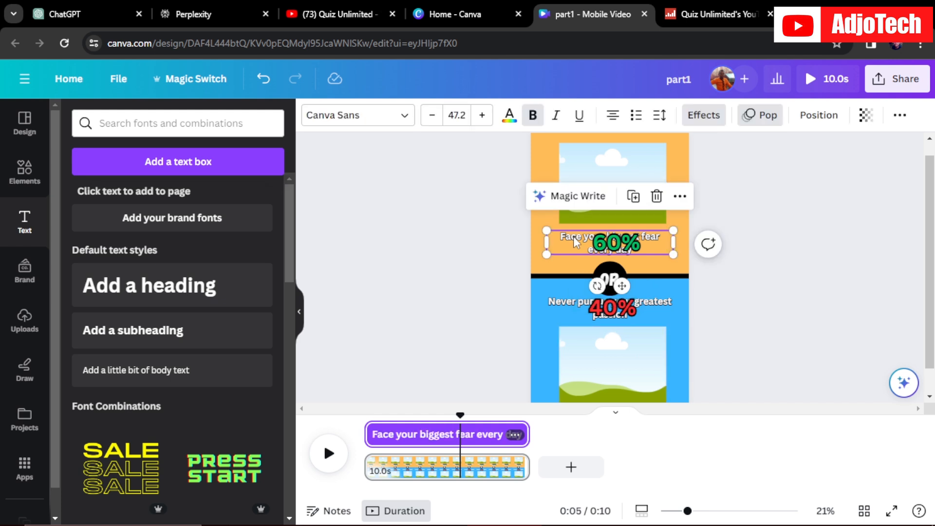
{"action": "left_click_drag", "start_coordinate": [460, 414], "coordinate": [496, 418]}
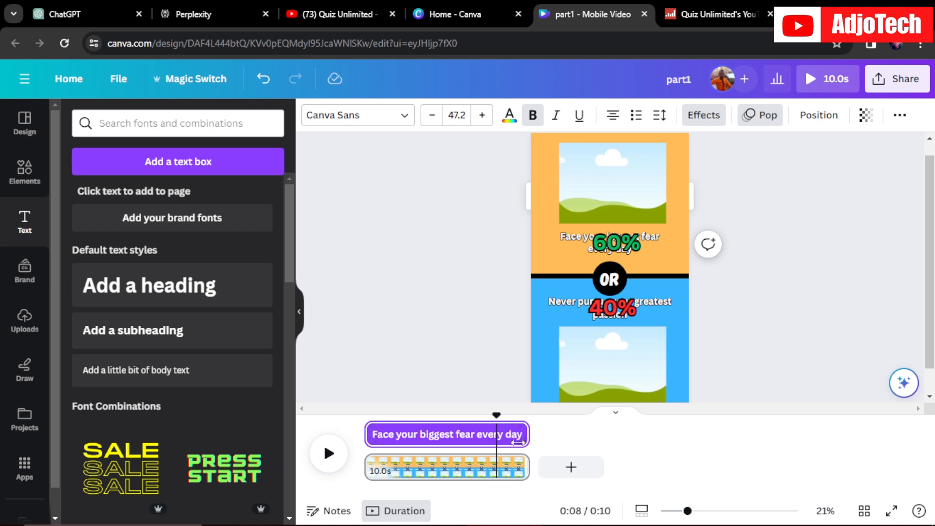
{"action": "left_click_drag", "start_coordinate": [525, 436], "coordinate": [495, 436]}
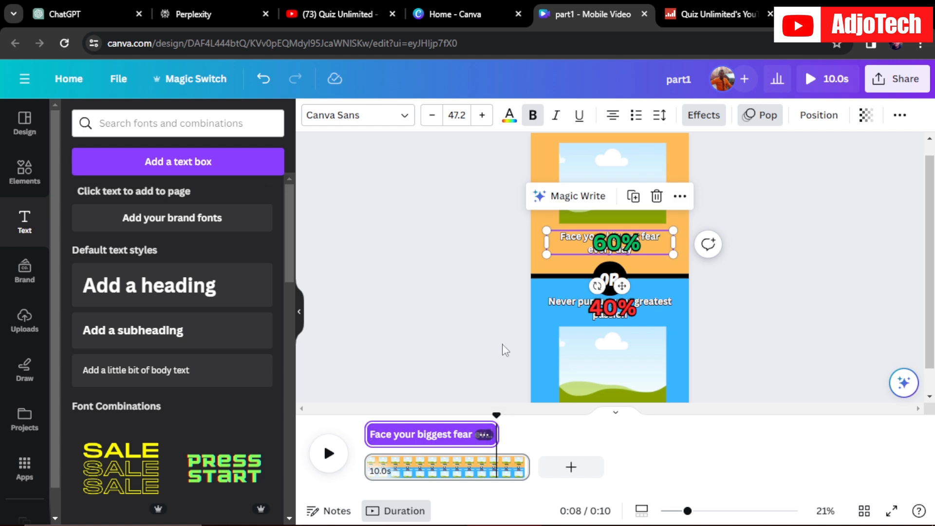
{"action": "left_click", "coordinate": [558, 303]}
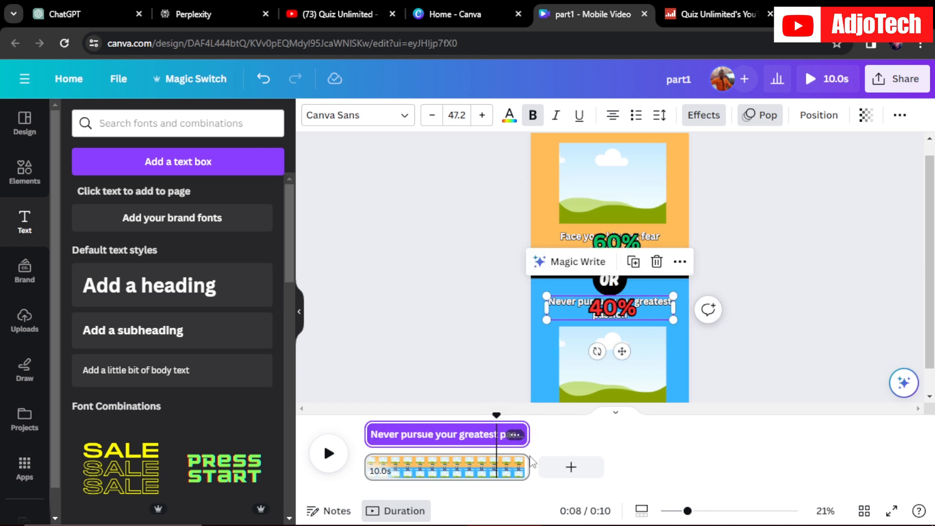
{"action": "left_click_drag", "start_coordinate": [525, 437], "coordinate": [493, 437]}
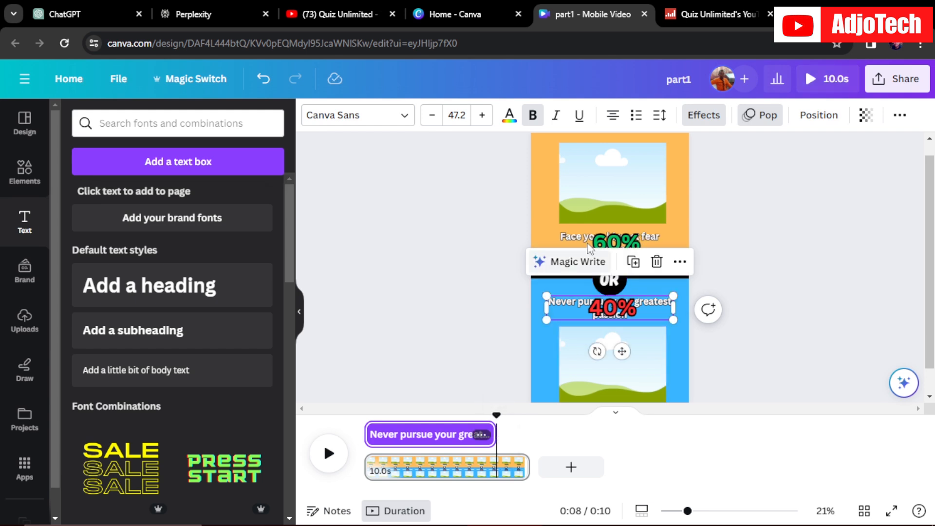
Set the 60% and 40% texts to start at the 0:08 mark and preview the page with the new timings
{"action": "left_click", "coordinate": [603, 245]}
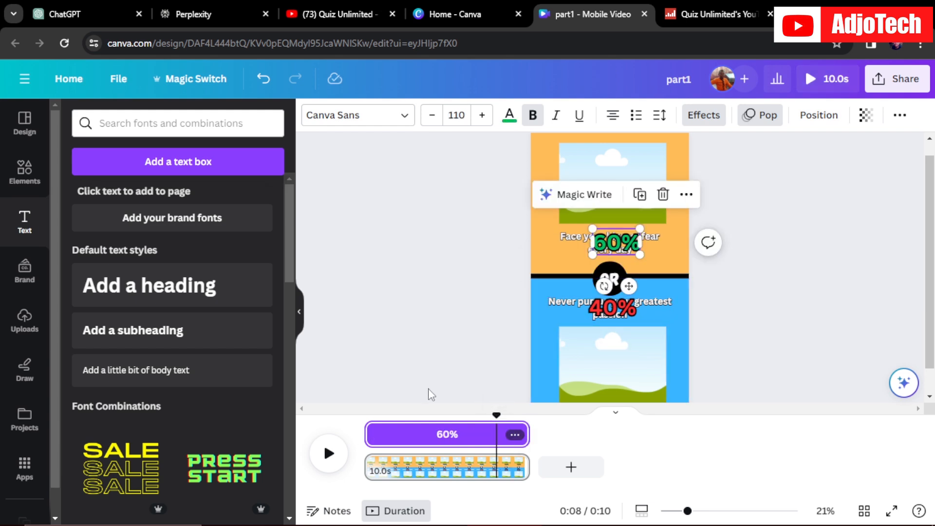
{"action": "left_click_drag", "start_coordinate": [367, 434], "coordinate": [493, 426]}
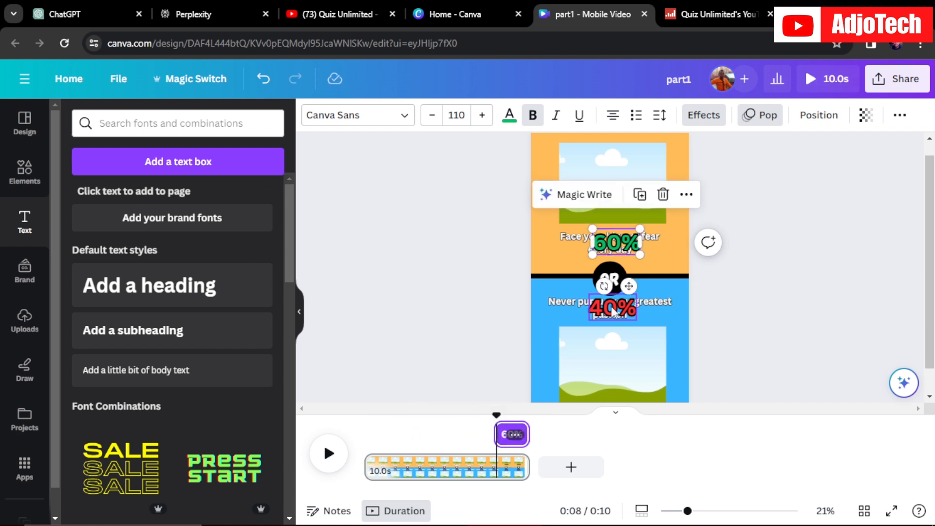
{"action": "left_click", "coordinate": [604, 310]}
{"action": "mouse_move", "coordinate": [367, 434]}
{"action": "left_mouse_down"}
{"action": "mouse_move", "coordinate": [497, 433]}
{"action": "mouse_move", "coordinate": [363, 416]}
{"action": "left_mouse_up"}
{"action": "left_click", "coordinate": [327, 453]}
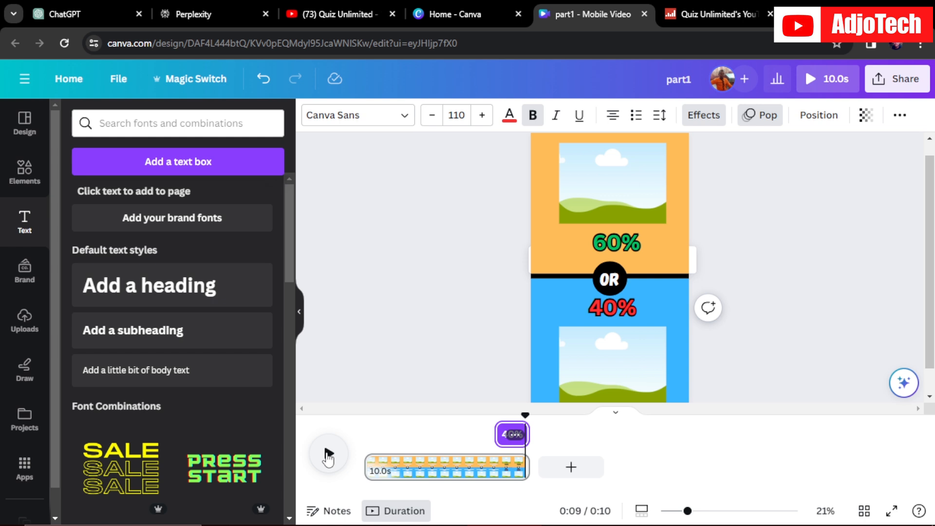
{"action": "left_click_drag", "start_coordinate": [521, 413], "coordinate": [442, 415]}
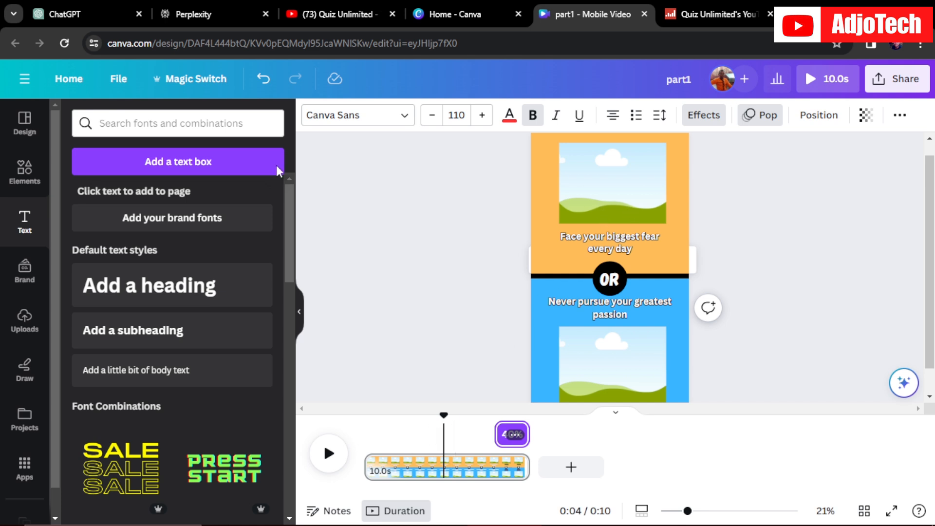
Search the audio elements for "egg timer tic toc" and listen to the Egg Timer Tic Toc sound
{"action": "left_click", "coordinate": [24, 170]}
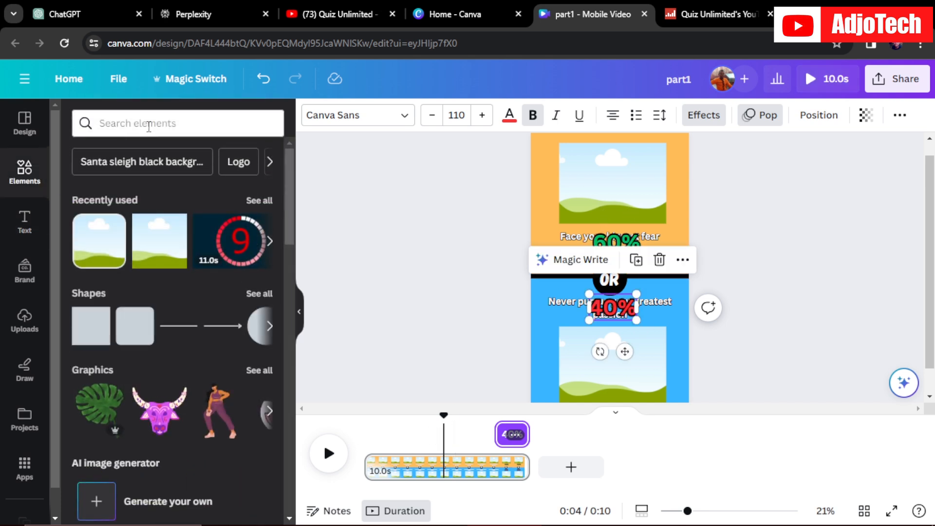
{"action": "left_click", "coordinate": [149, 124]}
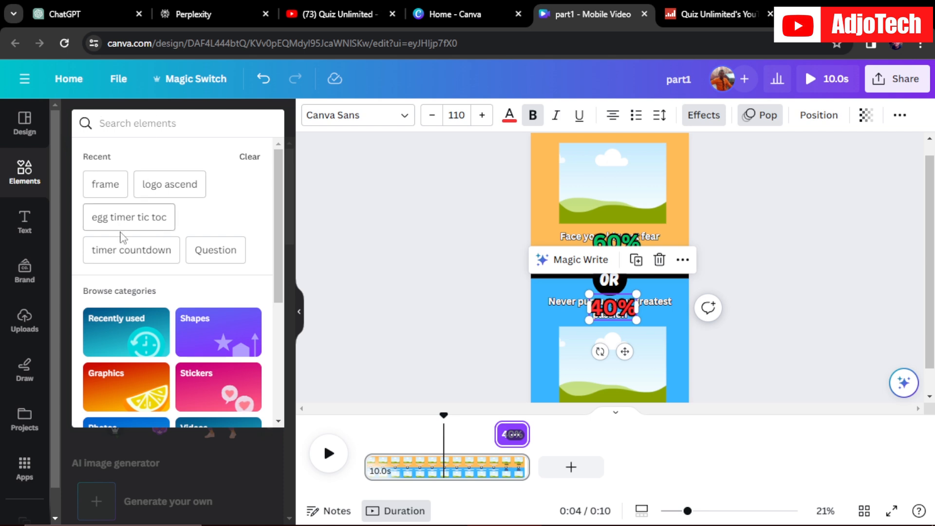
{"action": "left_click", "coordinate": [131, 220]}
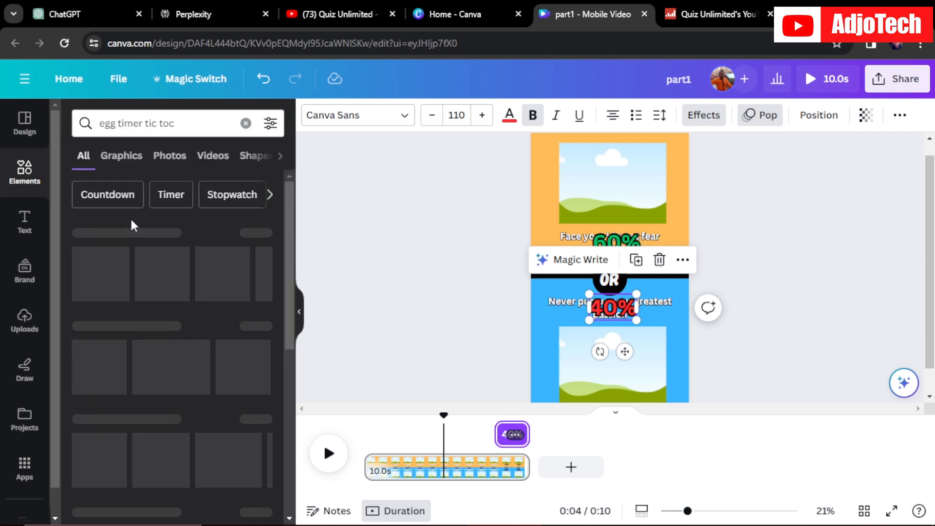
{"action": "left_click", "coordinate": [279, 157]}
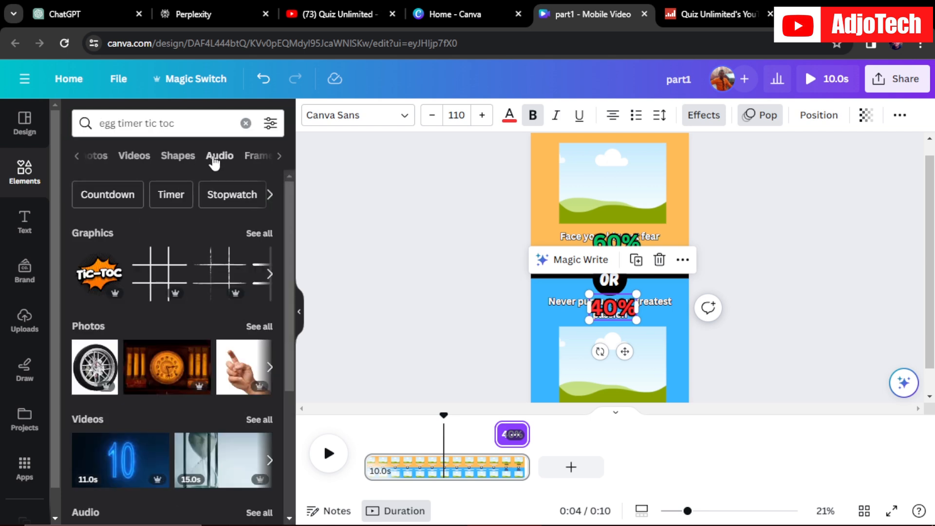
{"action": "left_click", "coordinate": [217, 157]}
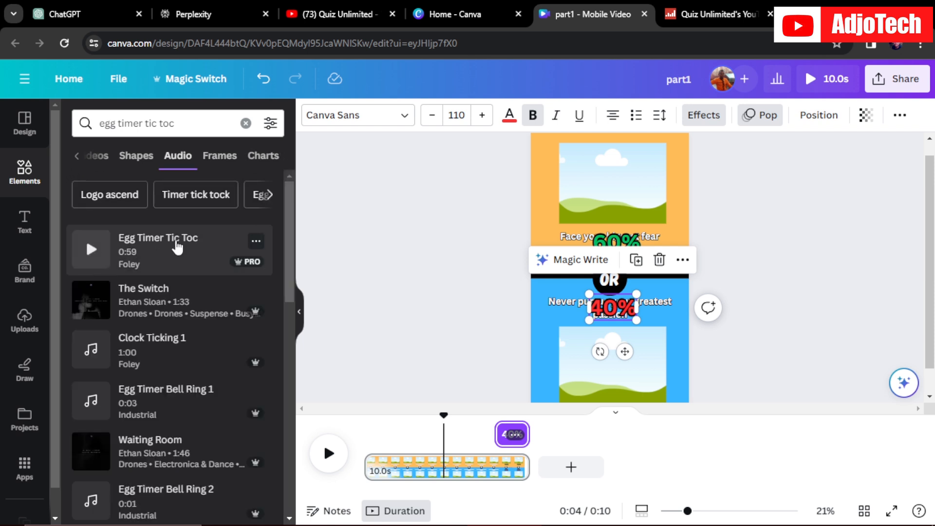
{"action": "left_click", "coordinate": [95, 252]}
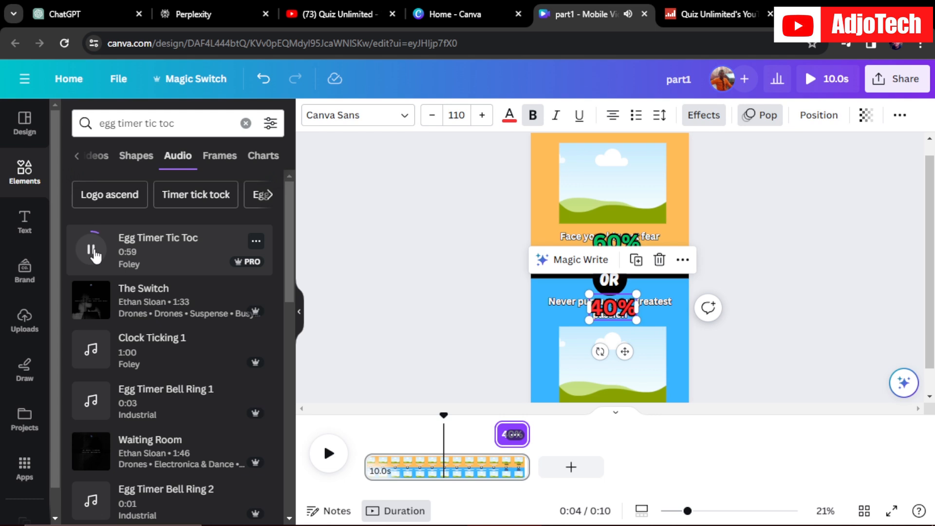
Add the Egg Timer Tic Toc audio, place it at the start of the page and trim it to 8.1 s
{"action": "left_click", "coordinate": [149, 244]}
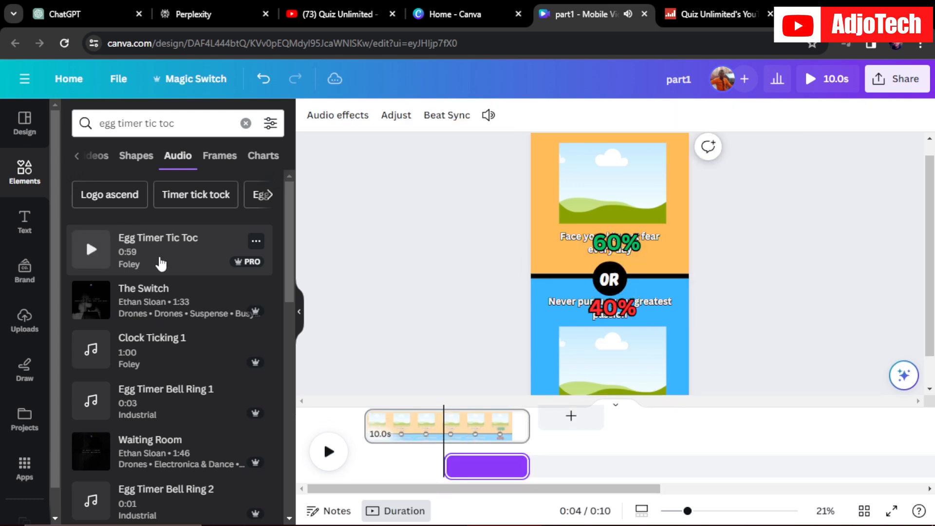
{"action": "left_click_drag", "start_coordinate": [486, 463], "coordinate": [409, 457]}
{"action": "left_click_drag", "start_coordinate": [526, 468], "coordinate": [497, 458]}
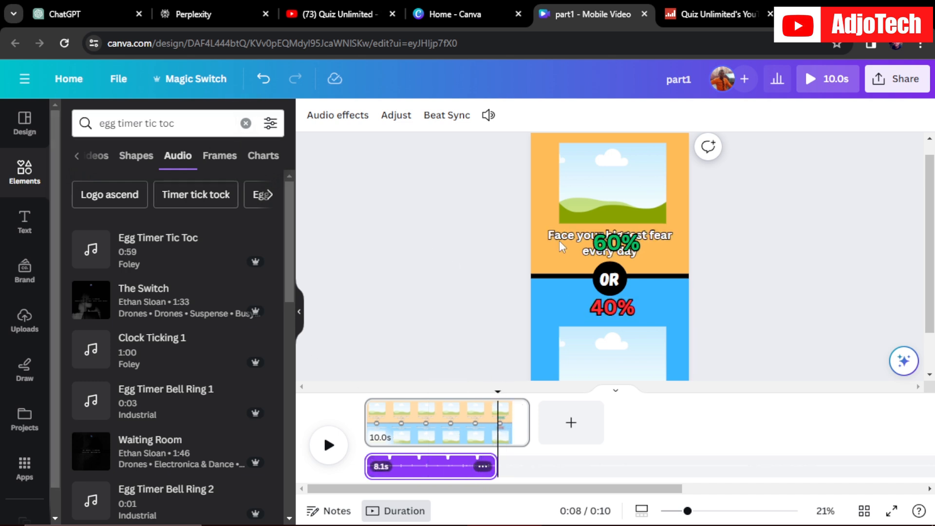
Search the audio elements for "logo ascend" and add PREL Logo Ascend 8 at the 0:08 mark, right after the ticking sound
{"action": "left_click", "coordinate": [238, 126]}
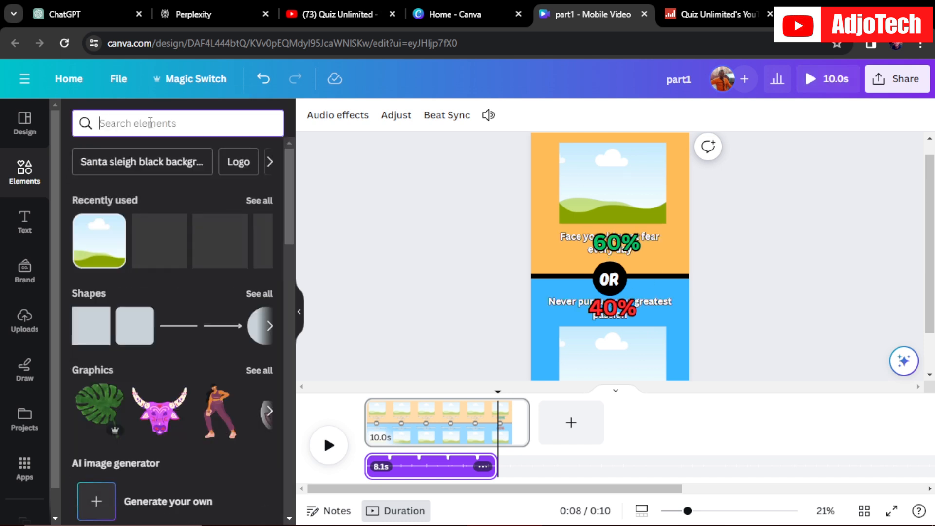
{"action": "type", "text": "logo"}
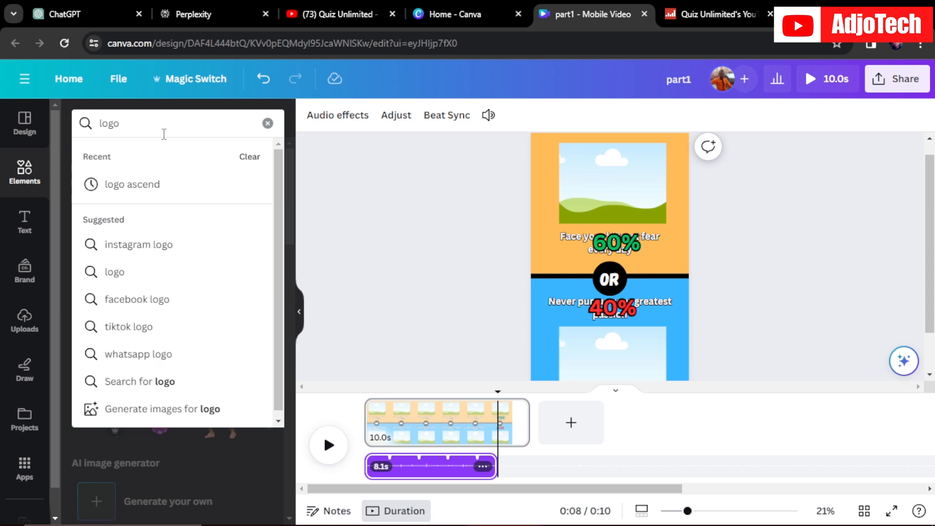
{"action": "left_click", "coordinate": [162, 184]}
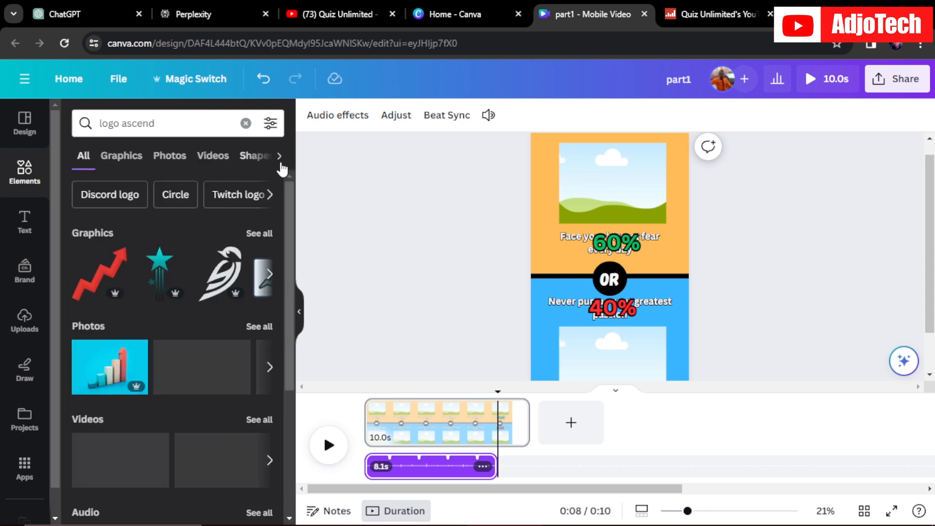
{"action": "left_click", "coordinate": [278, 157]}
{"action": "left_click", "coordinate": [227, 158]}
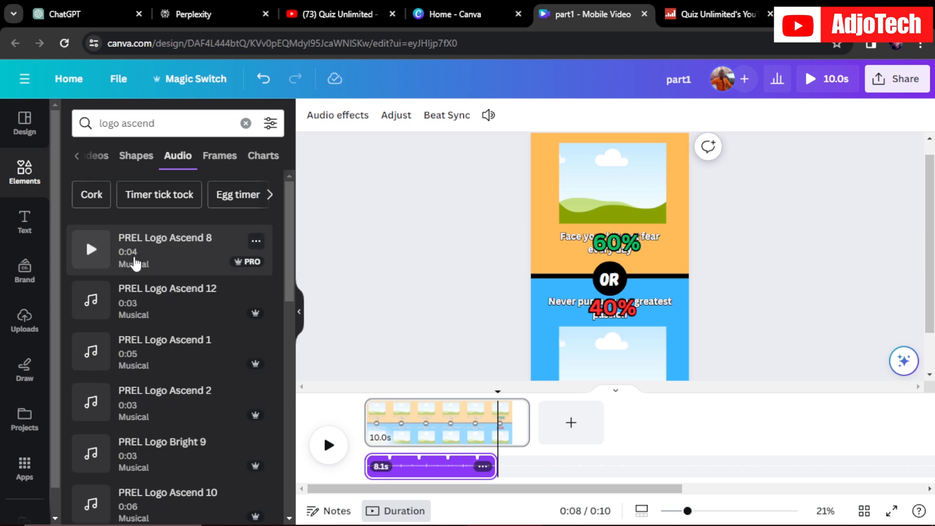
{"action": "left_click", "coordinate": [157, 251]}
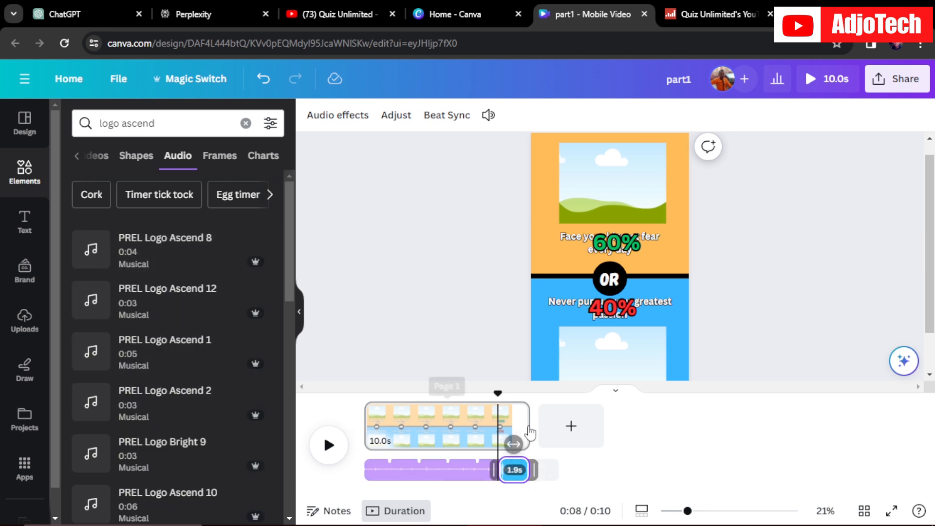
Preview the page from the start with both sounds in place and stop the playback
{"action": "left_click_drag", "start_coordinate": [500, 392], "coordinate": [373, 393]}
{"action": "left_click", "coordinate": [328, 444]}
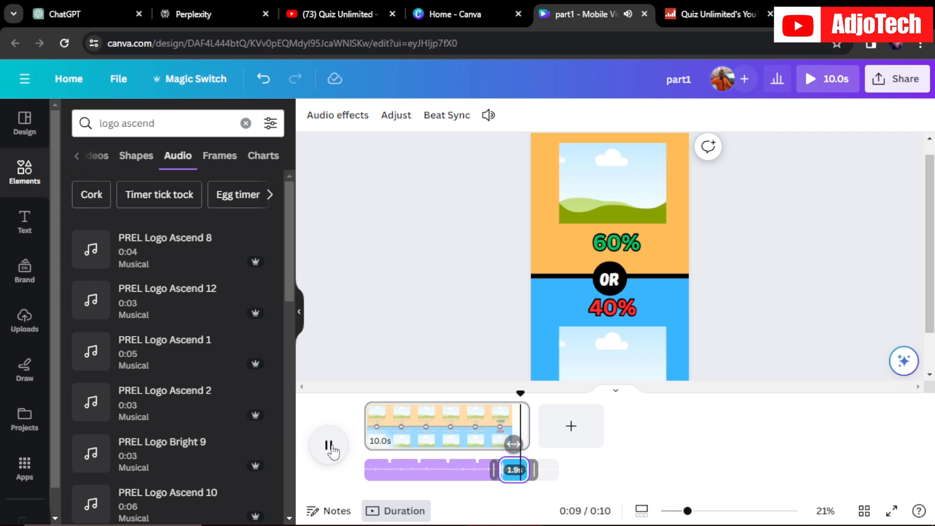
{"action": "left_click", "coordinate": [330, 447]}
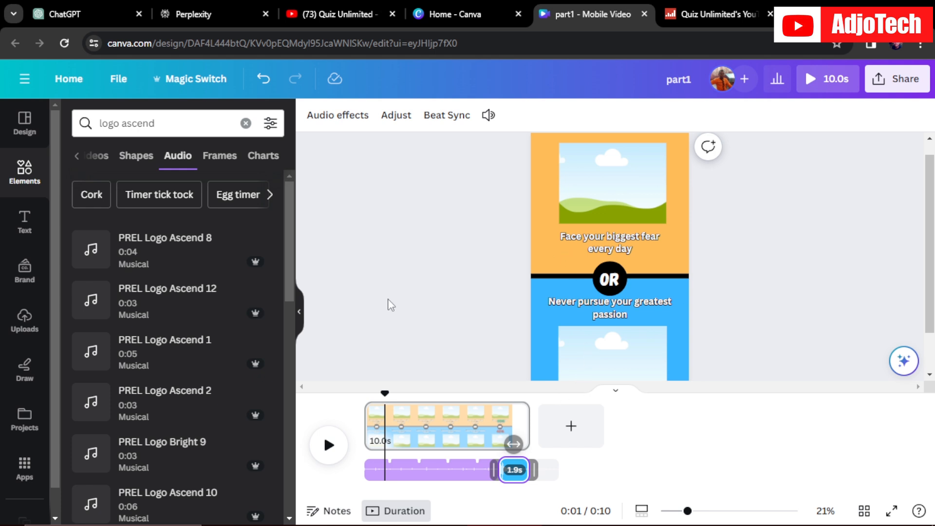
Search the photos for "fear" and place the picture of the frightened man with raised hands in the orange half's frame
{"action": "left_click", "coordinate": [246, 123]}
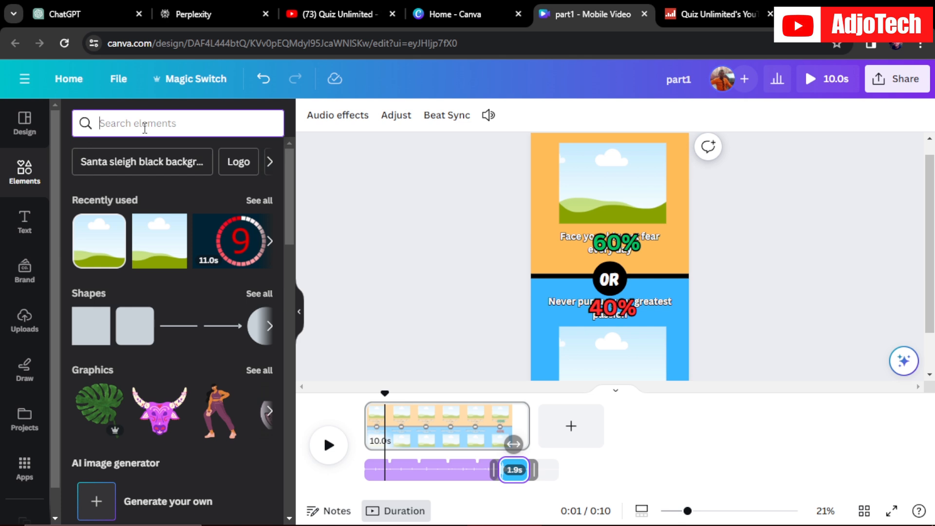
{"action": "type", "text": "fear"}
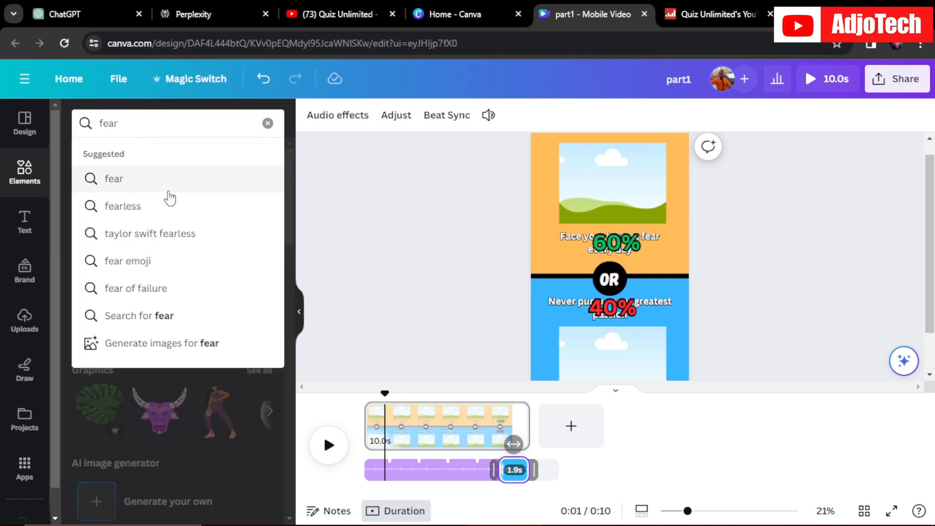
{"action": "left_click", "coordinate": [162, 193]}
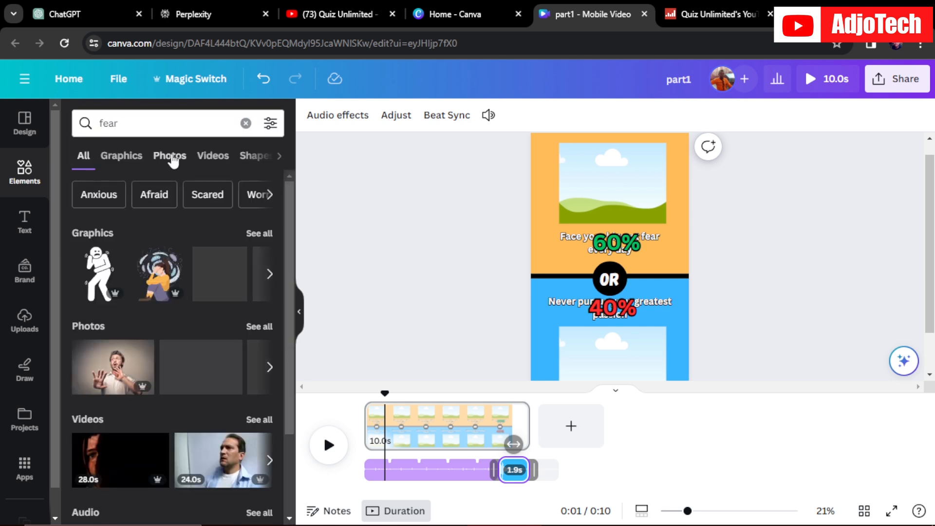
{"action": "left_click", "coordinate": [171, 158]}
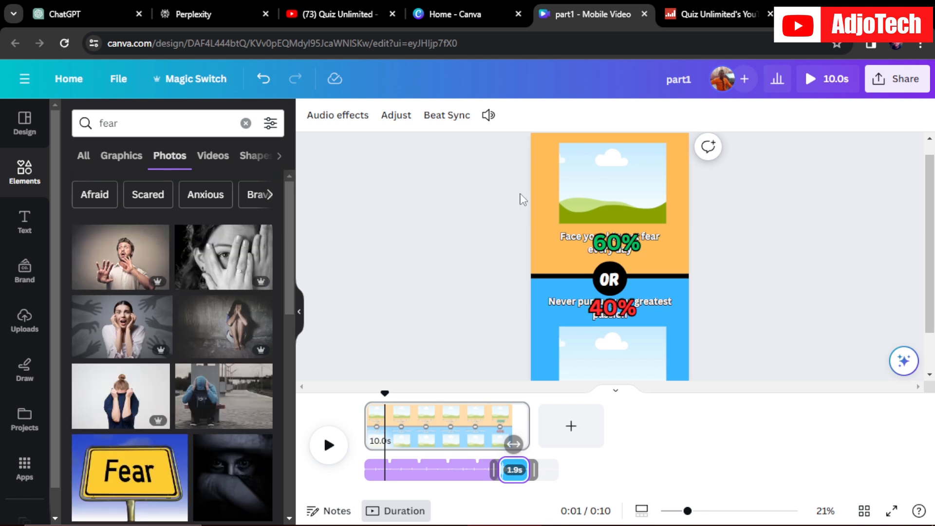
{"action": "left_click_drag", "start_coordinate": [156, 261], "coordinate": [565, 195]}
{"action": "left_click", "coordinate": [466, 314]}
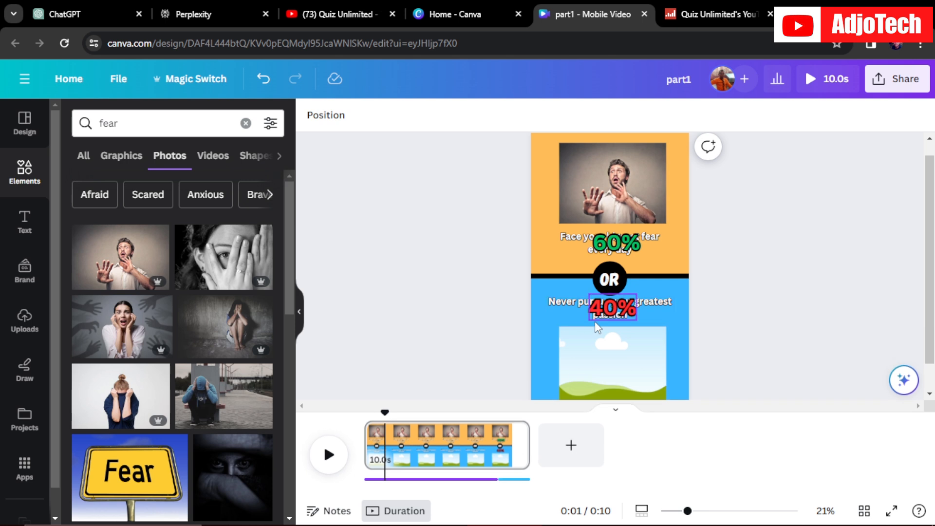
Search the photos for "passion" and place the passion fruit picture with flowers in the blue half's frame
{"action": "mouse_move", "coordinate": [616, 314]}
{"action": "left_mouse_down"}
{"action": "mouse_move", "coordinate": [559, 326]}
{"action": "mouse_move", "coordinate": [618, 310]}
{"action": "left_mouse_up"}
{"action": "left_click", "coordinate": [160, 124]}
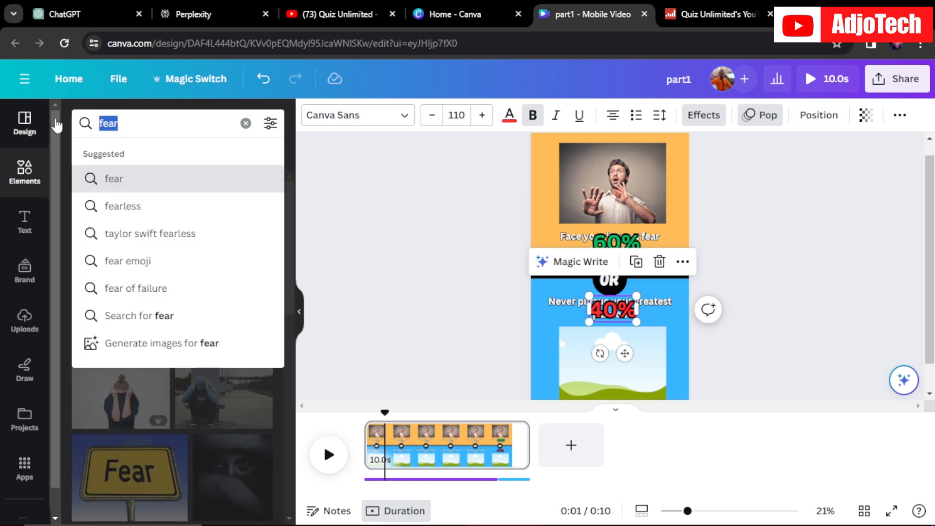
{"action": "type", "text": "passion"}
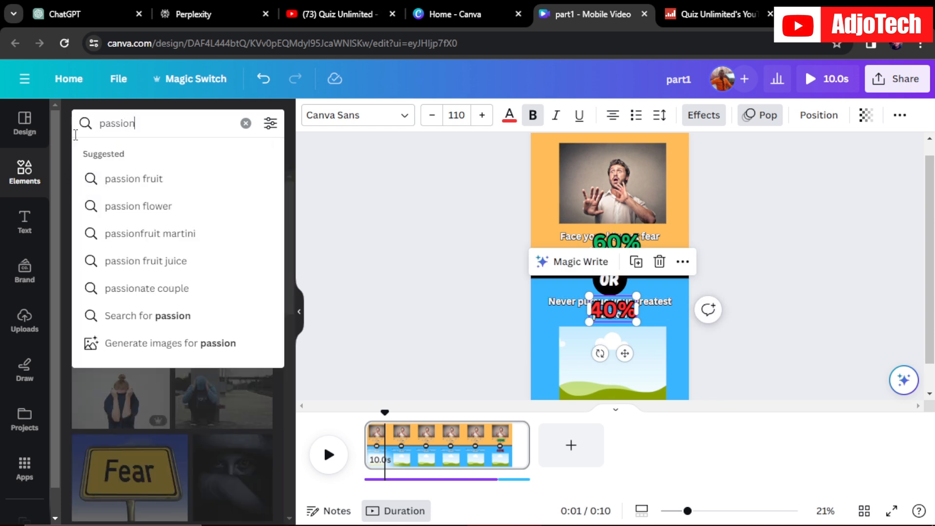
{"action": "key", "text": "Return"}
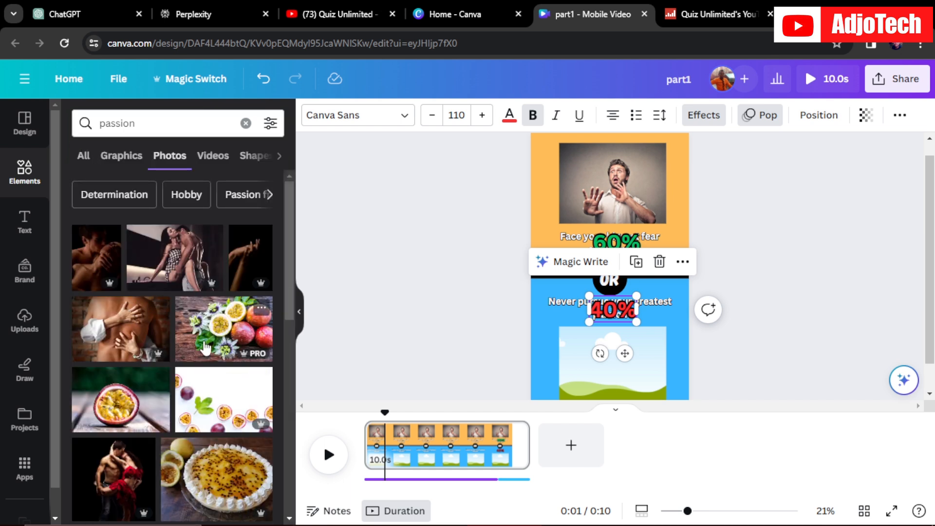
{"action": "left_click_drag", "start_coordinate": [223, 327], "coordinate": [563, 374]}
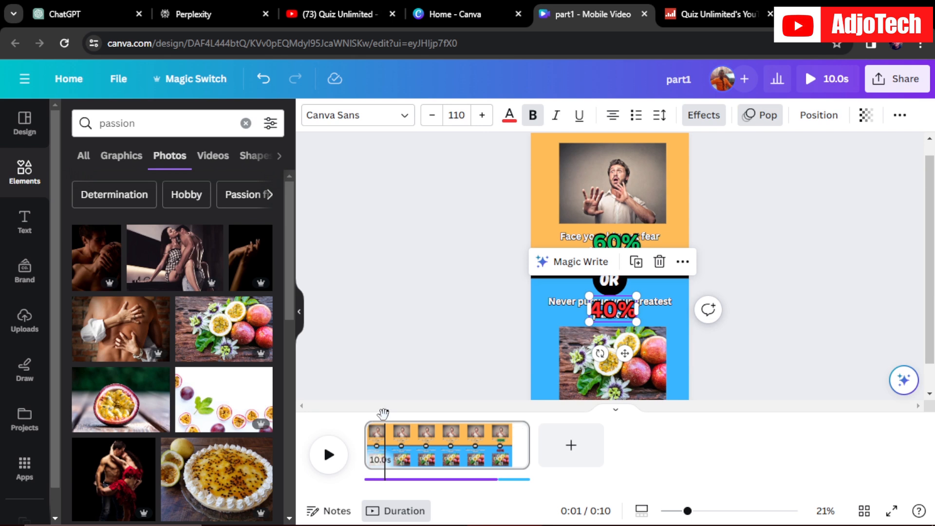
Preview the page from the start with both pictures in place and stop the playback
{"action": "left_click_drag", "start_coordinate": [383, 413], "coordinate": [374, 413]}
{"action": "left_click", "coordinate": [329, 455]}
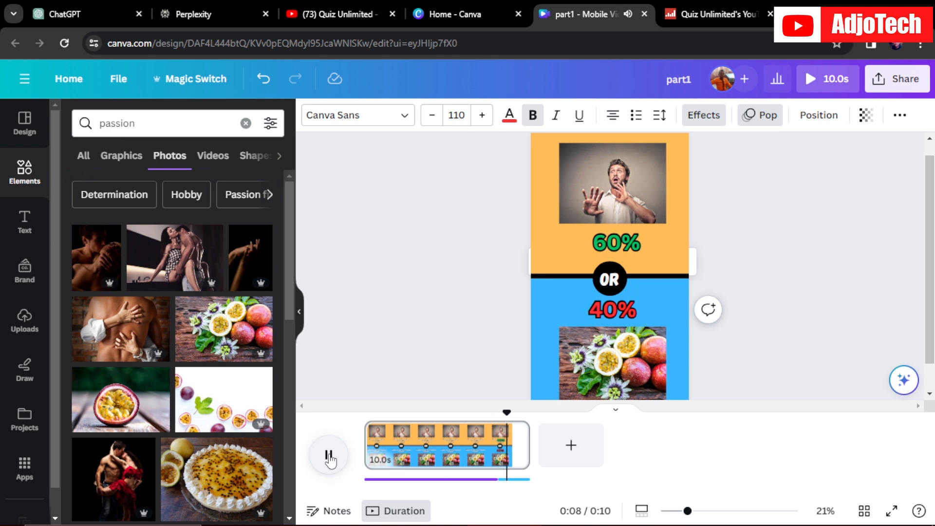
{"action": "left_click", "coordinate": [329, 457]}
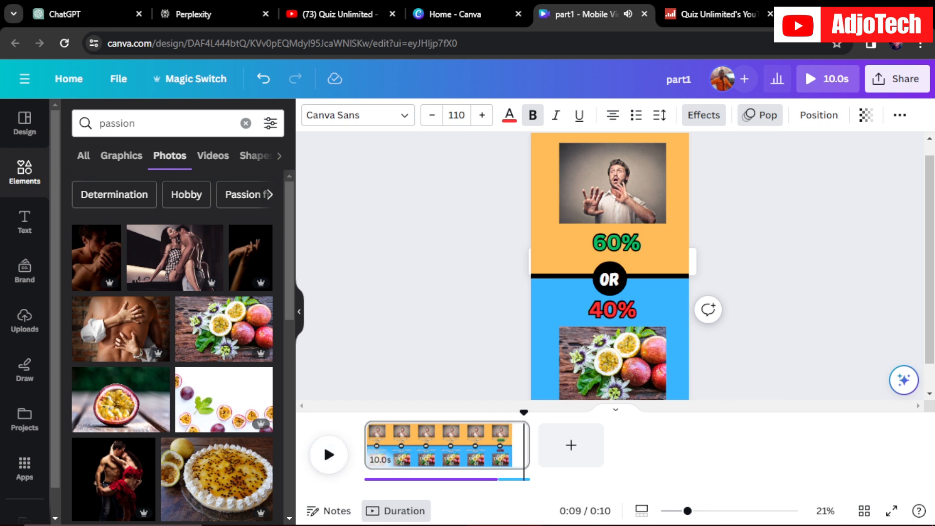
Raise the volume of the 8.1 s ticking audio track to 213
{"action": "left_click", "coordinate": [437, 481]}
{"action": "right_click", "coordinate": [426, 469]}
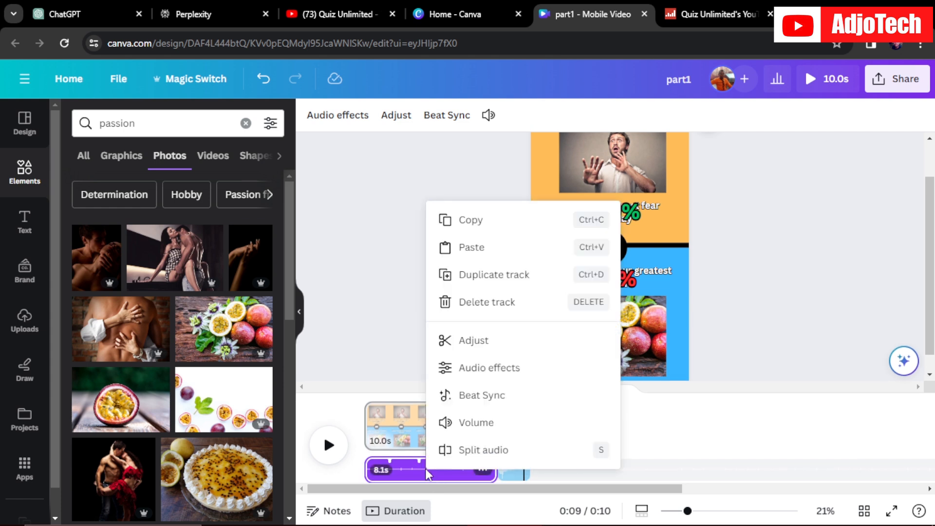
{"action": "left_click", "coordinate": [470, 423]}
{"action": "left_click_drag", "start_coordinate": [538, 184], "coordinate": [591, 182]}
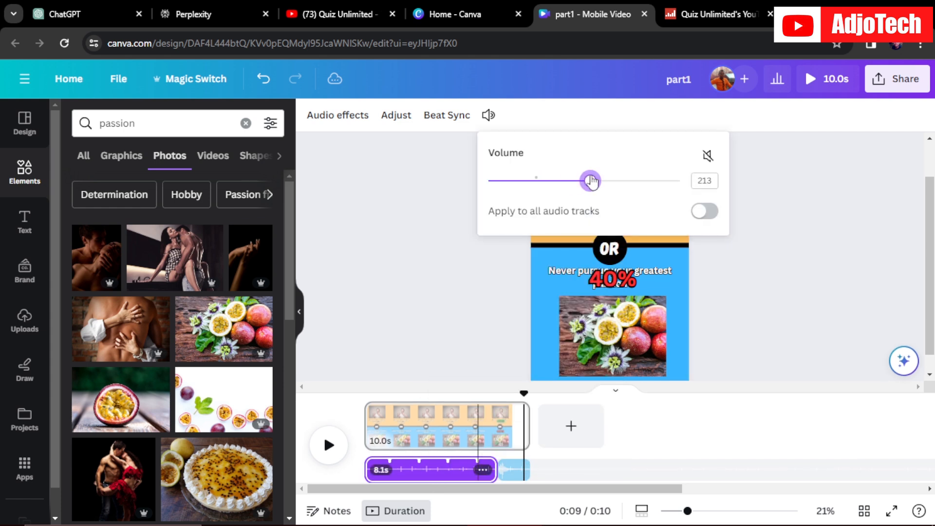
Raise the volume of the short logo sound after the ticking track to 211
{"action": "left_click", "coordinate": [513, 470]}
{"action": "right_click", "coordinate": [513, 471]}
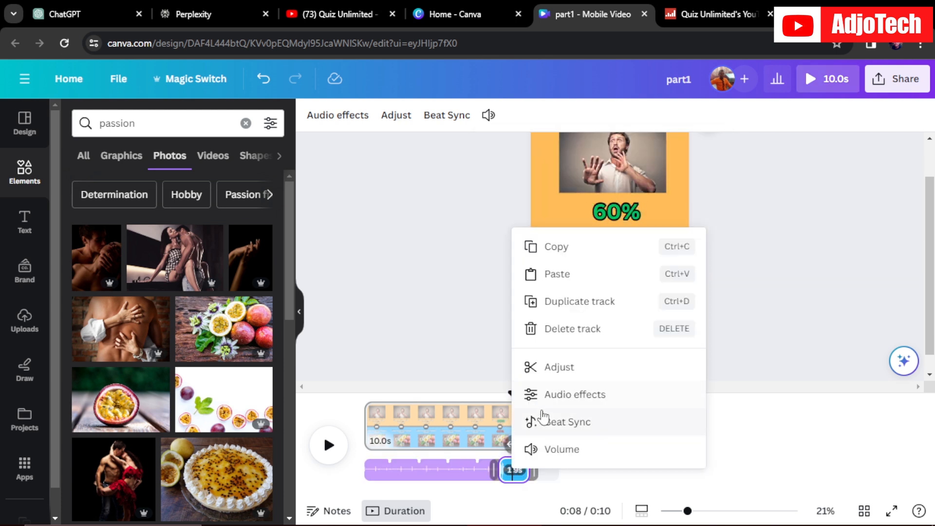
{"action": "left_click", "coordinate": [560, 446]}
{"action": "left_click_drag", "start_coordinate": [536, 181], "coordinate": [590, 183]}
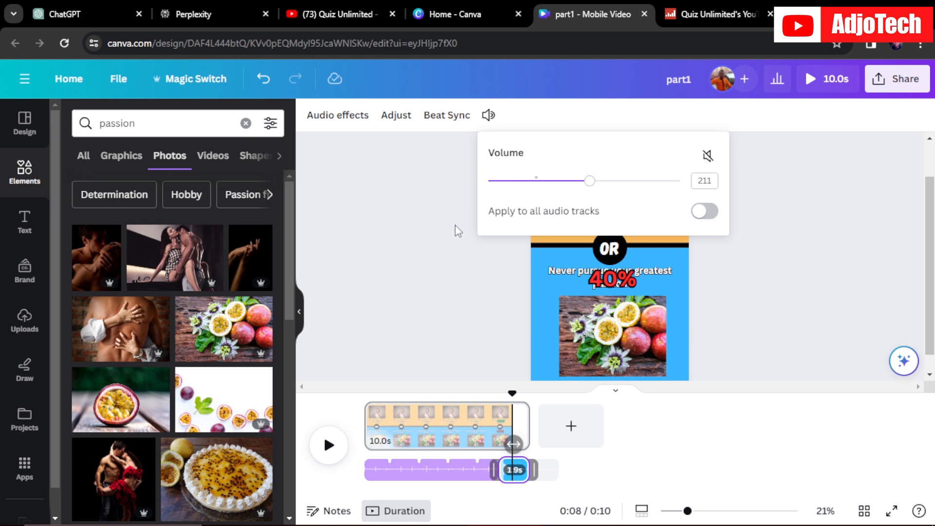
{"action": "left_click", "coordinate": [420, 257]}
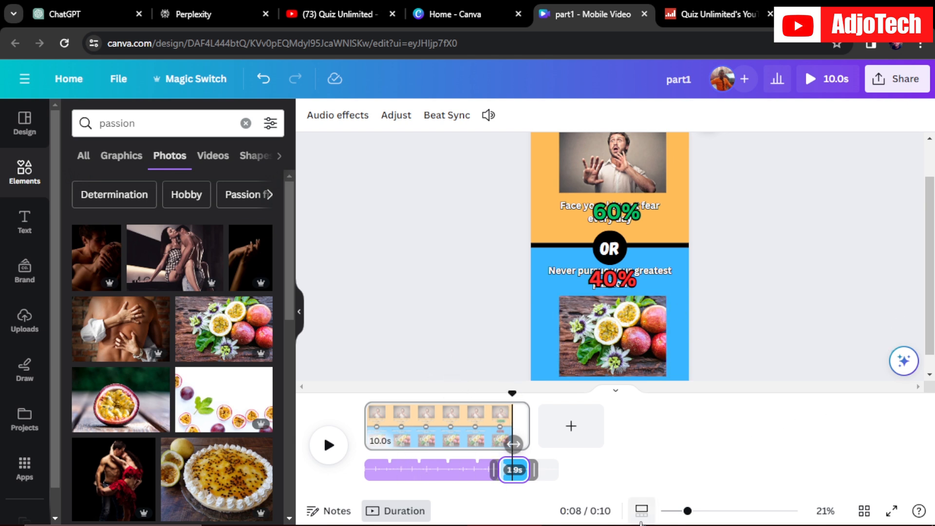
{"action": "left_click_drag", "start_coordinate": [687, 510], "coordinate": [683, 511]}
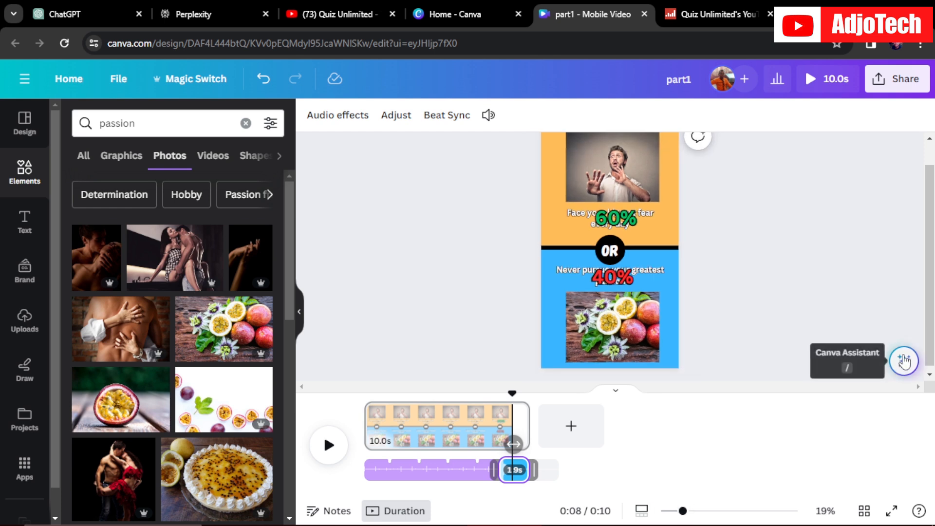
{"action": "left_click_drag", "start_coordinate": [928, 304], "coordinate": [929, 293]}
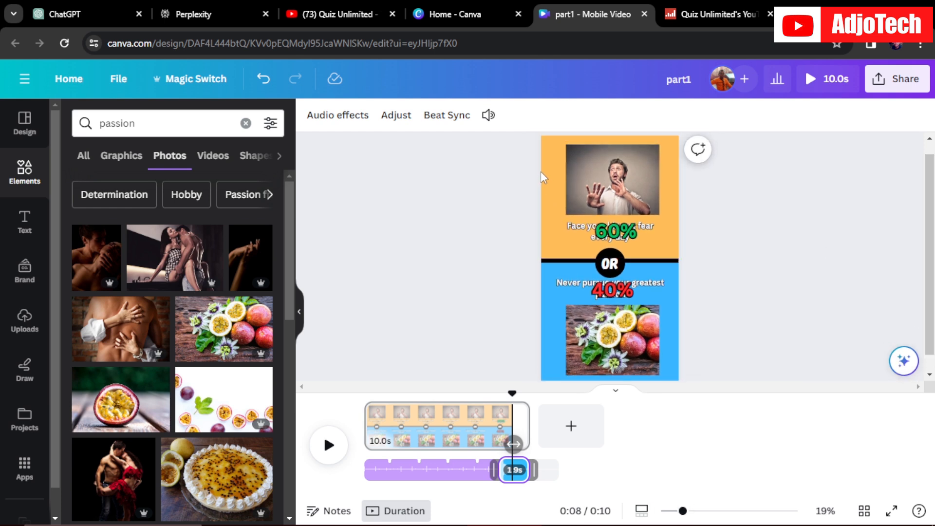
{"action": "left_click_drag", "start_coordinate": [565, 163], "coordinate": [642, 315]}
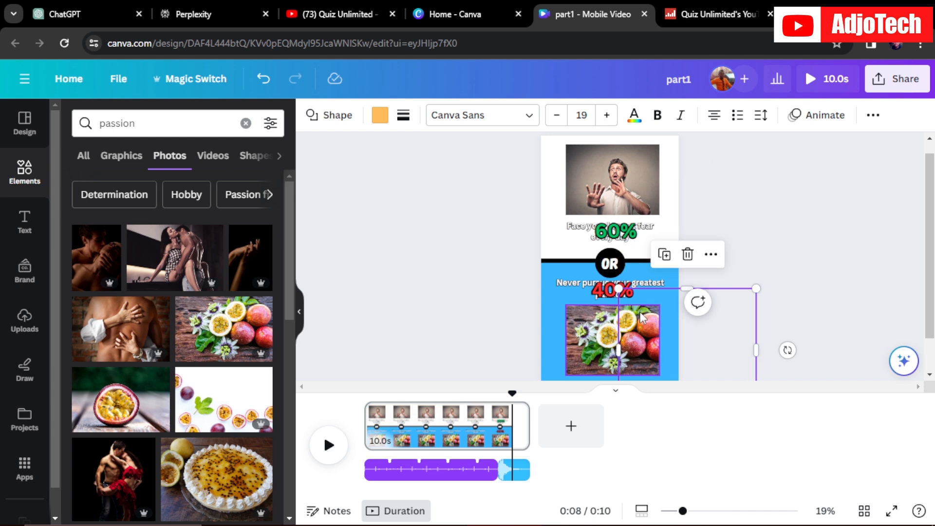
{"action": "key", "text": "ctrl+z"}
{"action": "left_click", "coordinate": [694, 279]}
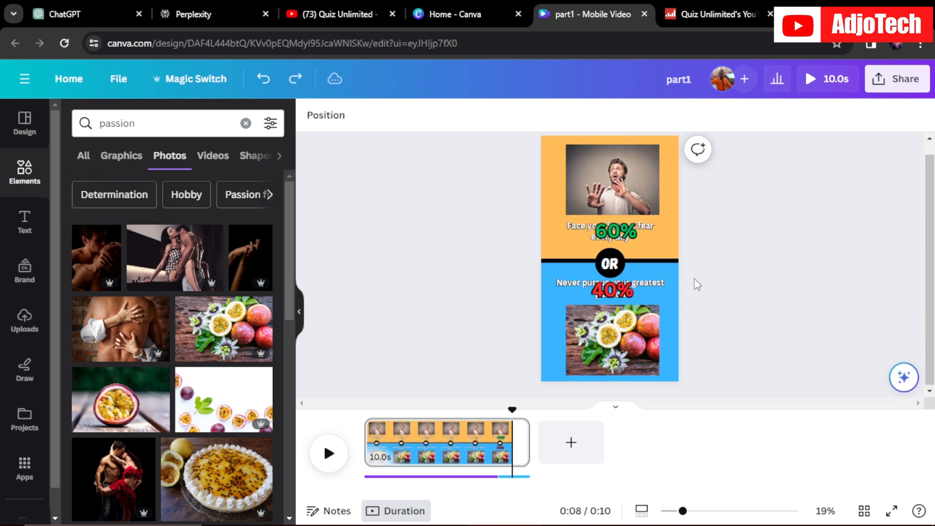
Lock the orange and the blue background rectangles so they cannot be moved or deleted
{"action": "left_click", "coordinate": [553, 206]}
{"action": "left_click", "coordinate": [877, 117]}
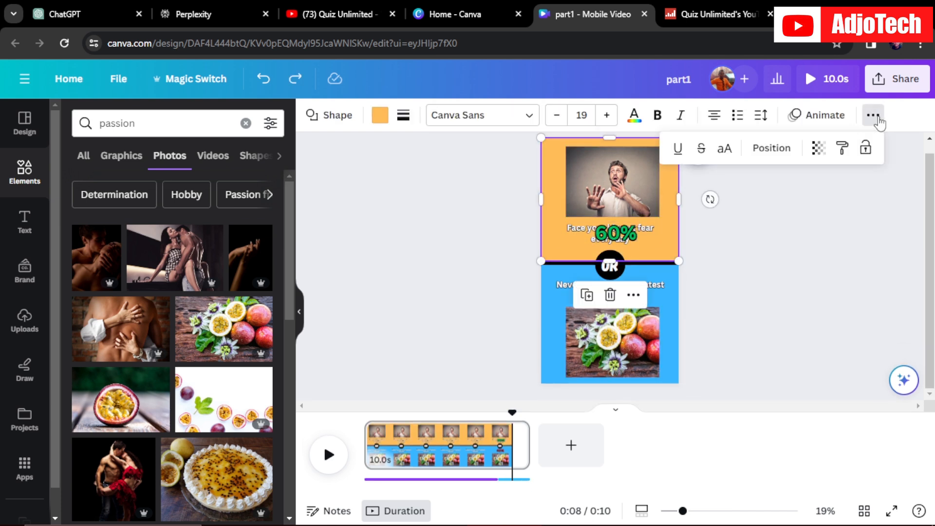
{"action": "left_click", "coordinate": [867, 149]}
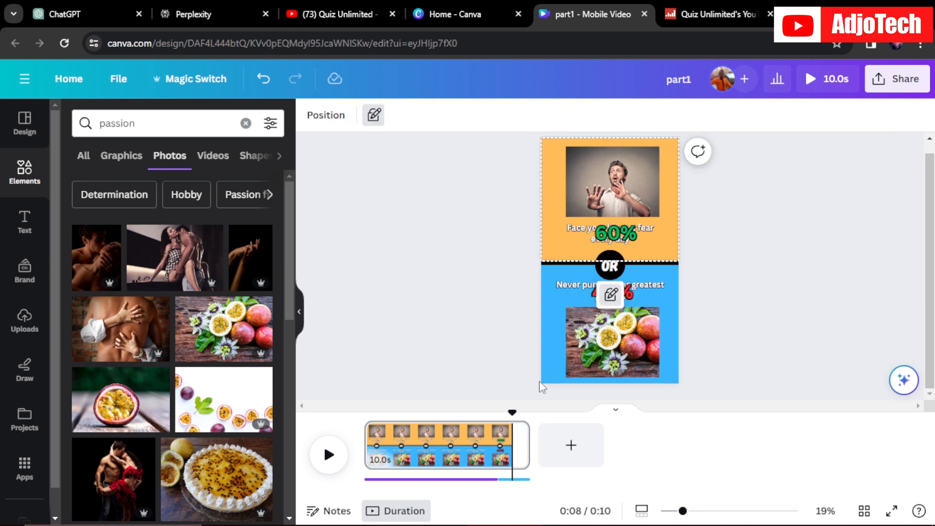
{"action": "left_click", "coordinate": [552, 378]}
{"action": "left_click", "coordinate": [876, 117]}
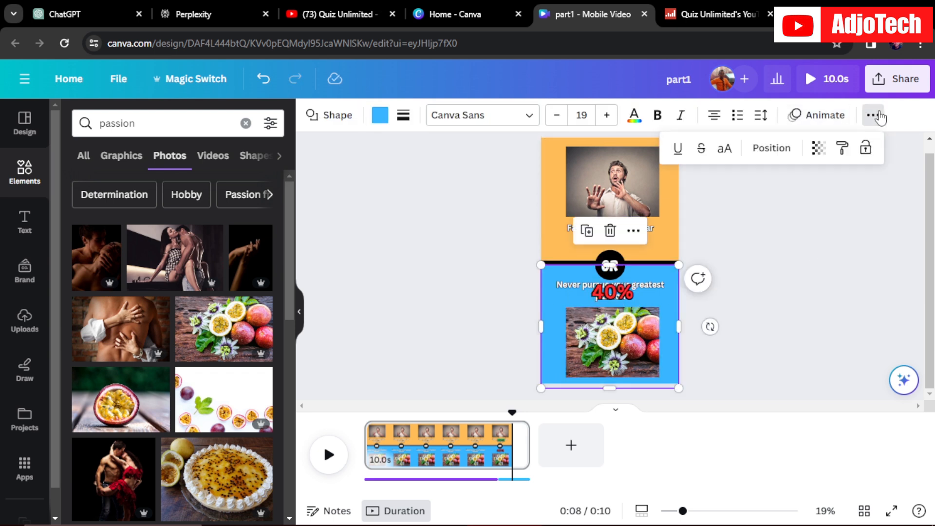
{"action": "left_click", "coordinate": [866, 149]}
{"action": "left_click_drag", "start_coordinate": [561, 150], "coordinate": [654, 374]}
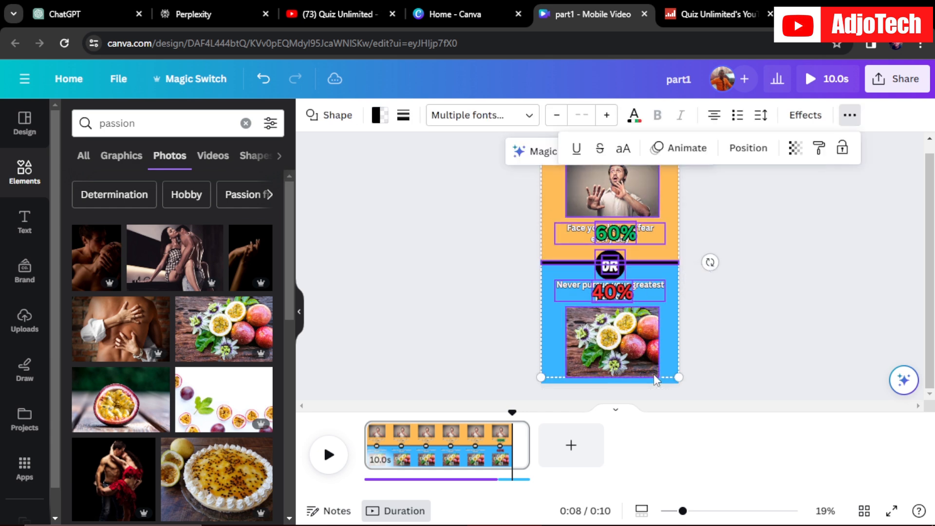
{"action": "key", "text": "Delete"}
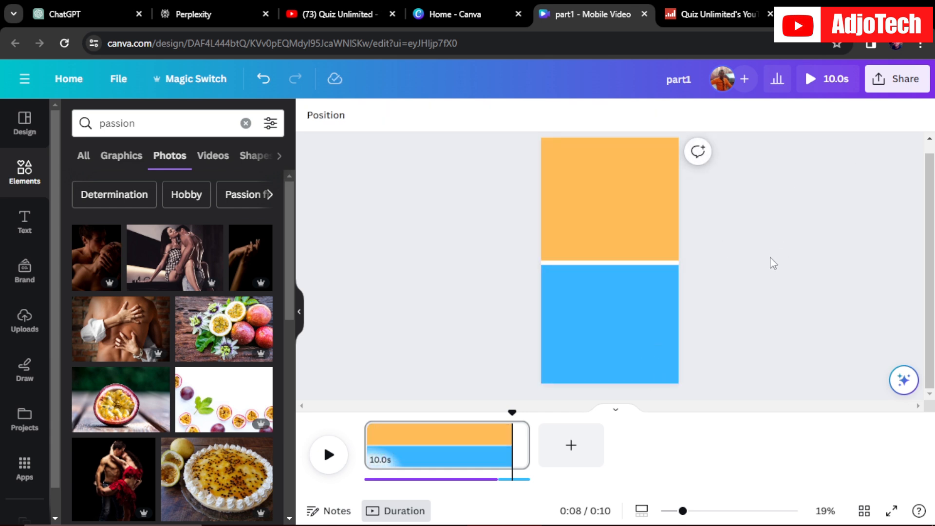
{"action": "key", "text": "ctrl+z"}
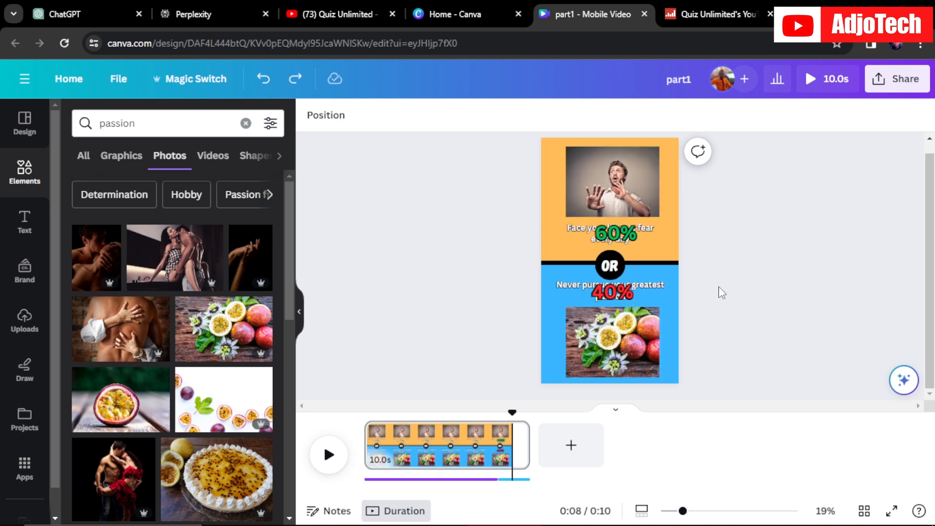
Lock the black divider line and the black circle behind the "OR" text
{"action": "left_click", "coordinate": [562, 261]}
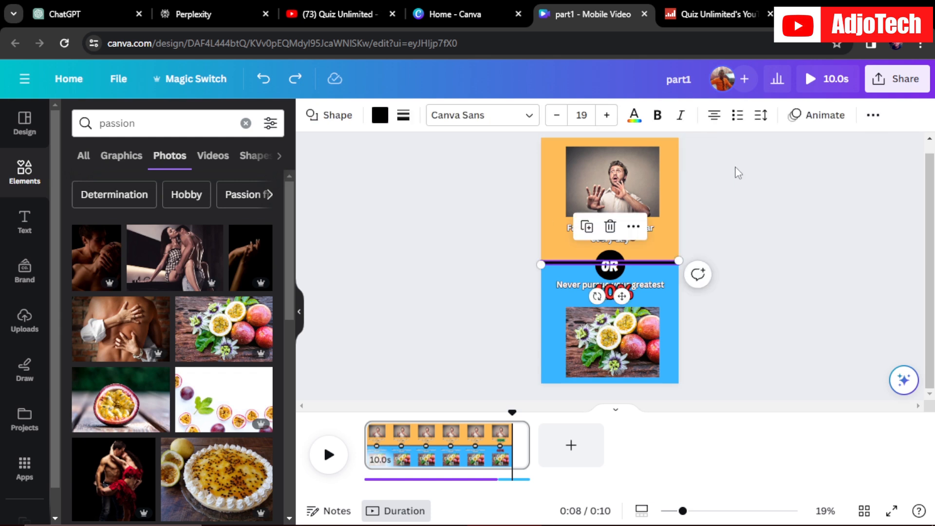
{"action": "left_click", "coordinate": [873, 115]}
{"action": "left_click", "coordinate": [866, 149]}
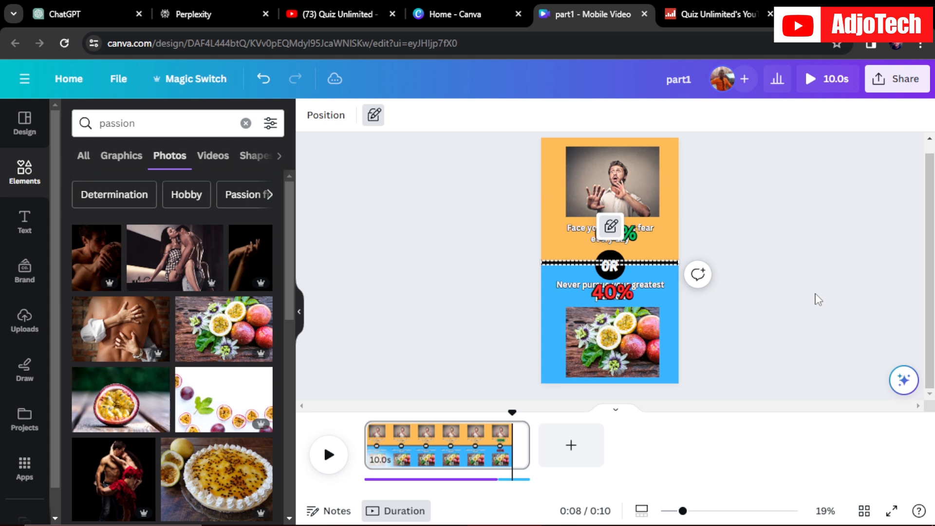
{"action": "left_click", "coordinate": [598, 273]}
{"action": "left_click", "coordinate": [873, 115]}
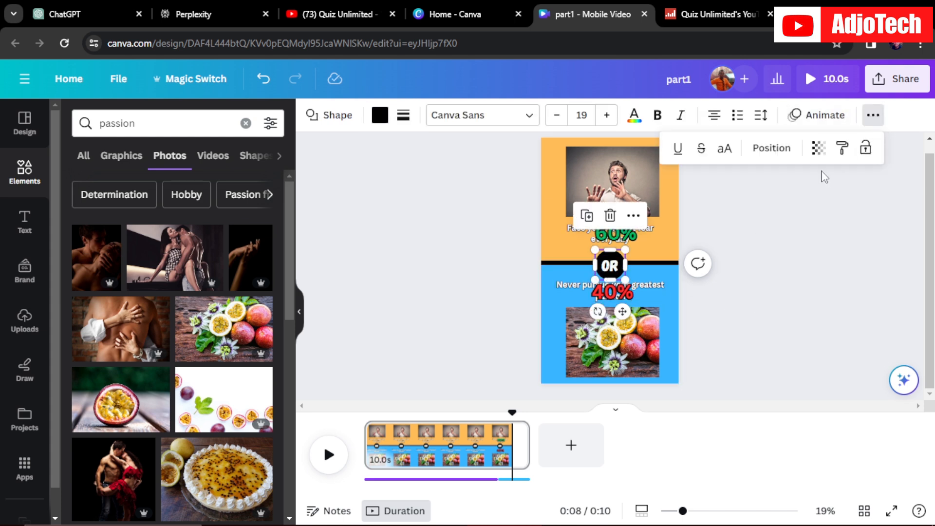
{"action": "left_click", "coordinate": [865, 147]}
Delete all unlocked pictures and texts and download the bare background as an MP4 video at 1080p
{"action": "left_click_drag", "start_coordinate": [544, 157], "coordinate": [660, 388]}
{"action": "key", "text": "Delete"}
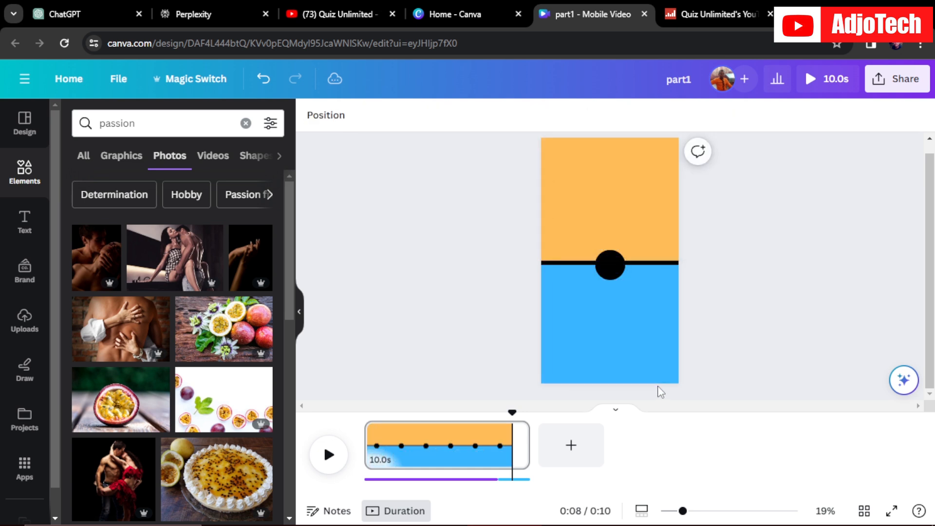
{"action": "left_click", "coordinate": [901, 79]}
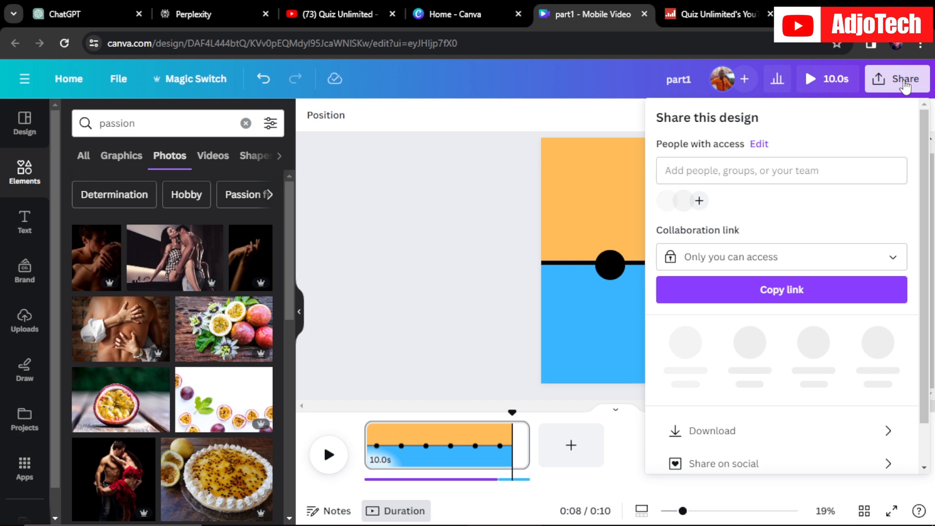
{"action": "left_click", "coordinate": [712, 430]}
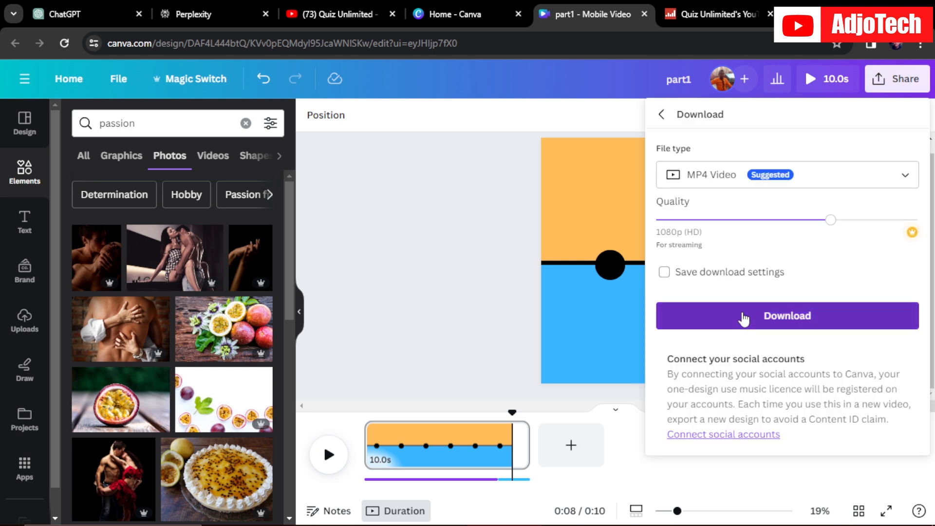
{"action": "left_click", "coordinate": [744, 319]}
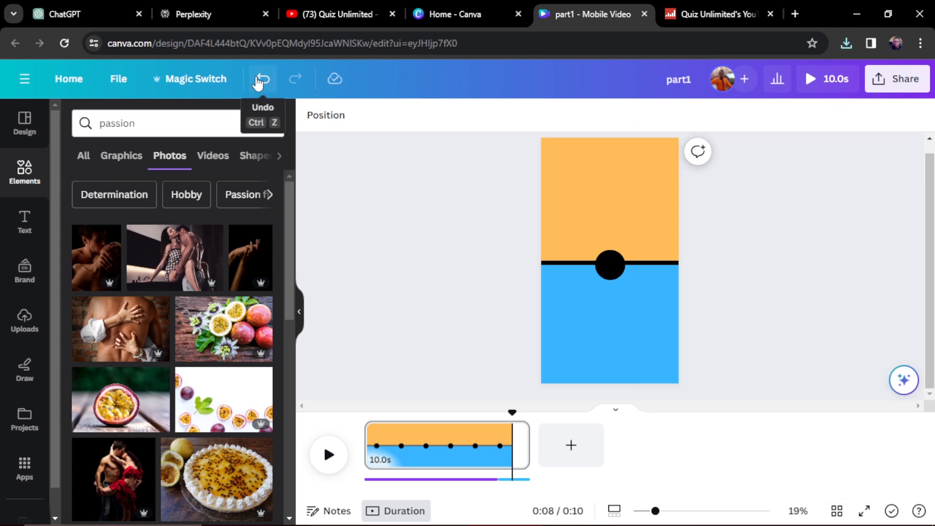
Undo the deletion of the pictures and texts, and upload the part1 video from the Downloads folder
{"action": "left_click", "coordinate": [258, 83]}
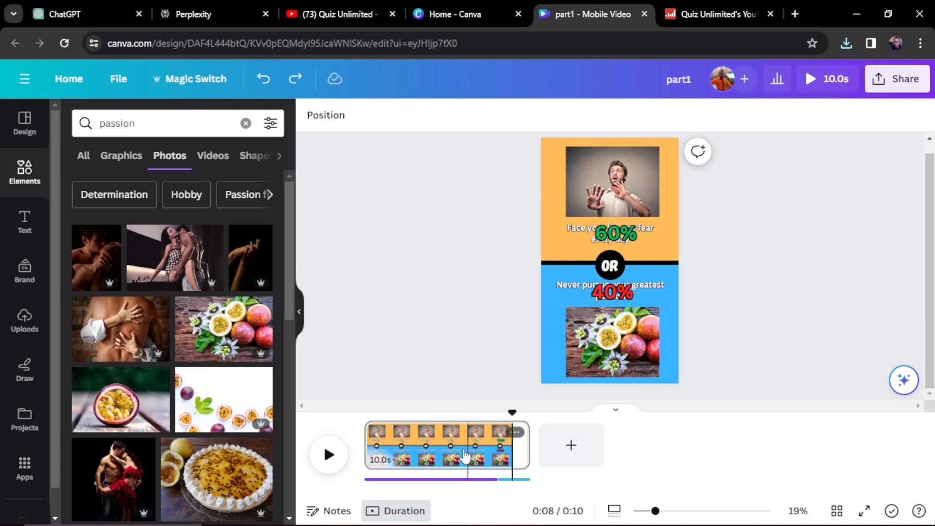
{"action": "left_click", "coordinate": [22, 329]}
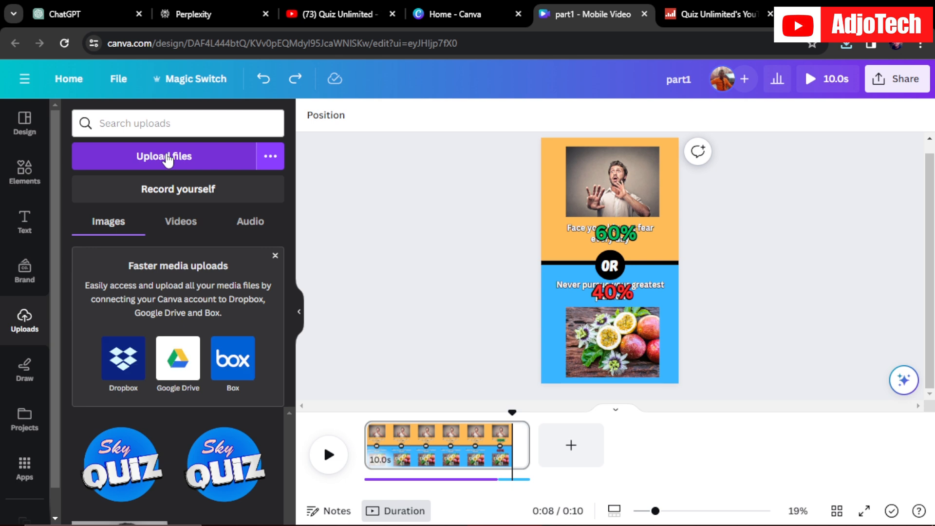
{"action": "left_click", "coordinate": [165, 158]}
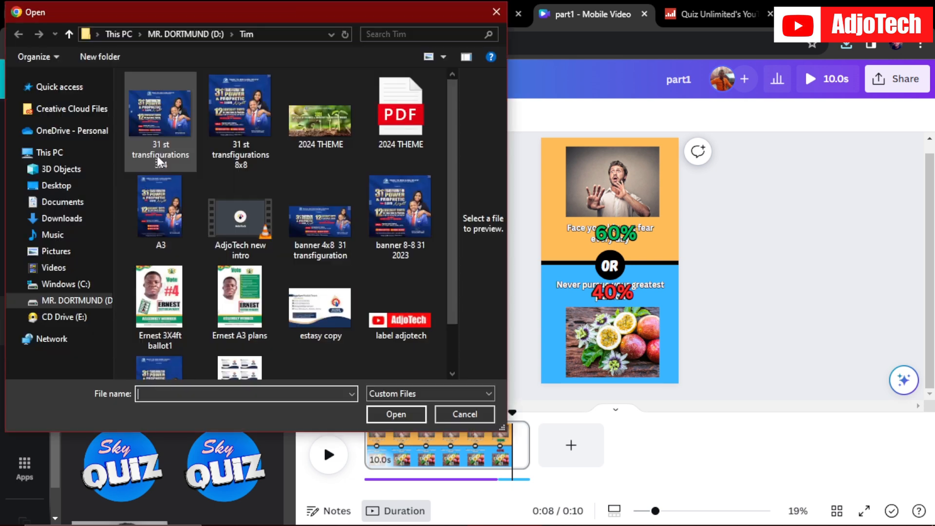
{"action": "left_click", "coordinate": [59, 219]}
{"action": "left_click", "coordinate": [151, 121]}
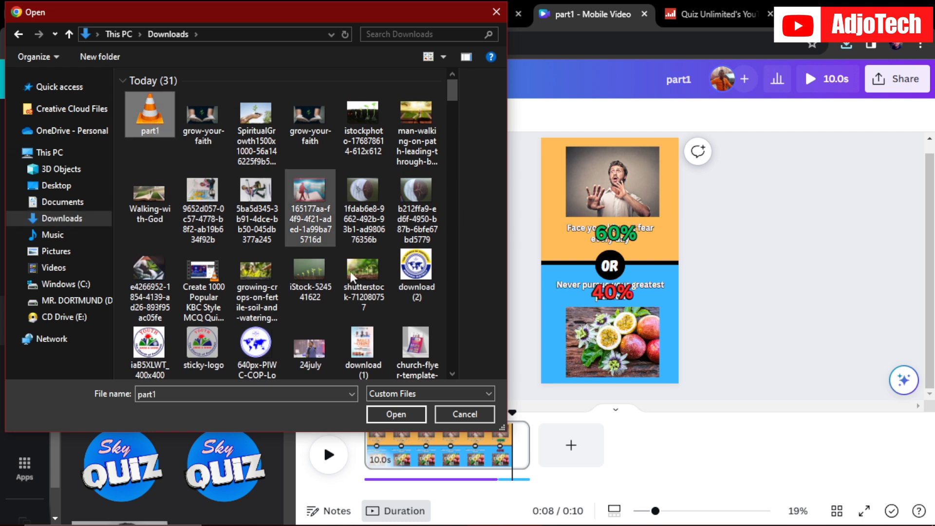
{"action": "left_click", "coordinate": [389, 414]}
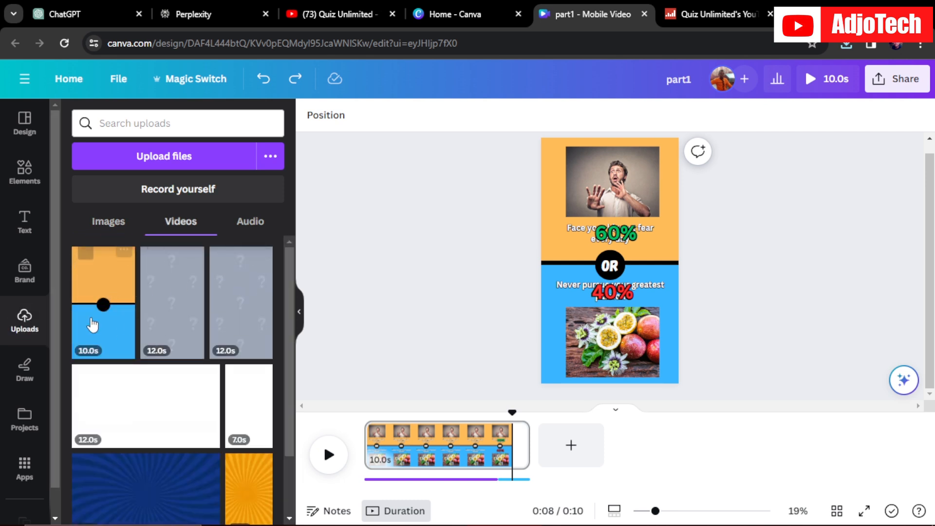
Delete both the ticking audio track and the logo sound from the timeline
{"action": "left_click_drag", "start_coordinate": [108, 323], "coordinate": [406, 485]}
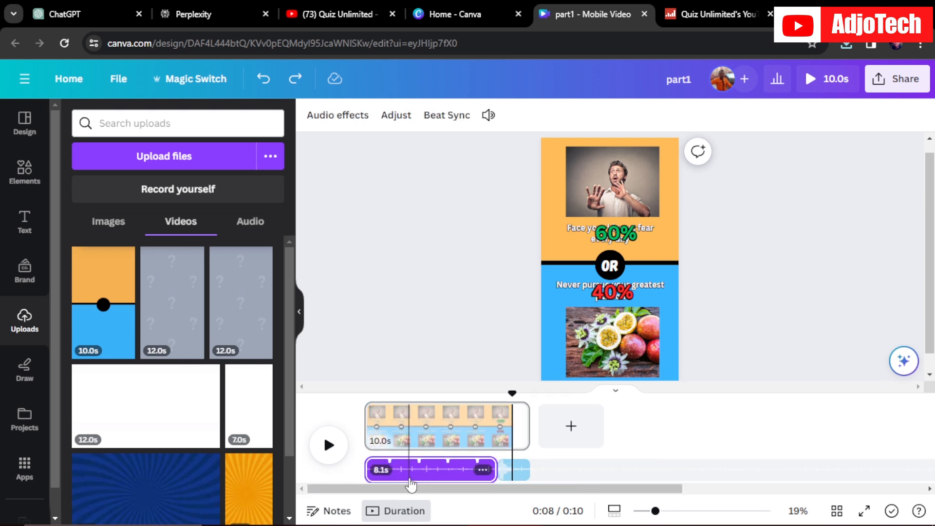
{"action": "key", "text": "Delete"}
{"action": "left_click", "coordinate": [523, 472]}
{"action": "key", "text": "Delete"}
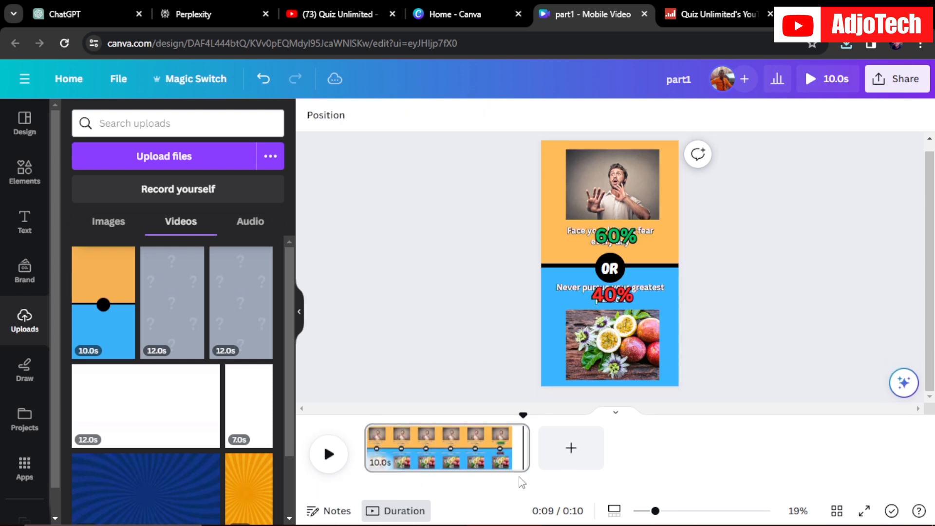
Place the uploaded 10-second orange and blue background video on the page and stretch it to cover the full page
{"action": "left_click_drag", "start_coordinate": [107, 312], "coordinate": [565, 344]}
{"action": "left_click_drag", "start_coordinate": [555, 179], "coordinate": [539, 149]}
{"action": "mouse_move", "coordinate": [666, 151]}
{"action": "left_mouse_down"}
{"action": "mouse_move", "coordinate": [684, 151]}
{"action": "mouse_move", "coordinate": [672, 163]}
{"action": "left_mouse_up"}
{"action": "left_click_drag", "start_coordinate": [607, 375], "coordinate": [606, 395]}
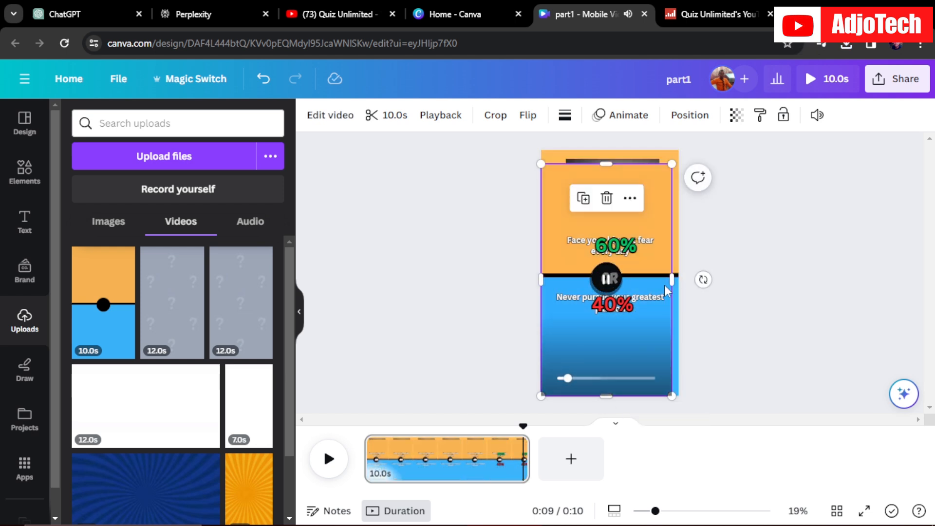
{"action": "left_click_drag", "start_coordinate": [672, 279], "coordinate": [679, 279]}
{"action": "left_click_drag", "start_coordinate": [609, 164], "coordinate": [609, 150]}
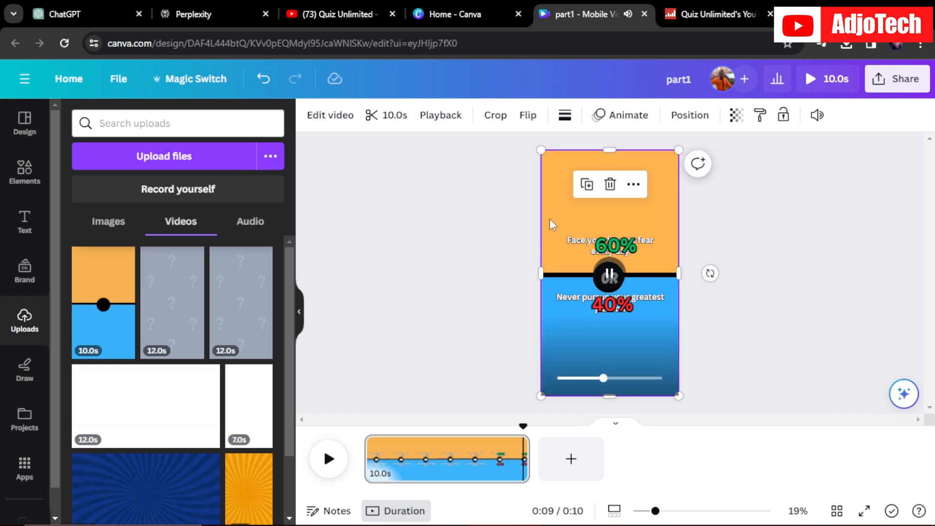
Send the background video to the back, behind all pictures and texts
{"action": "right_click", "coordinate": [583, 227]}
{"action": "mouse_move", "coordinate": [646, 321]}
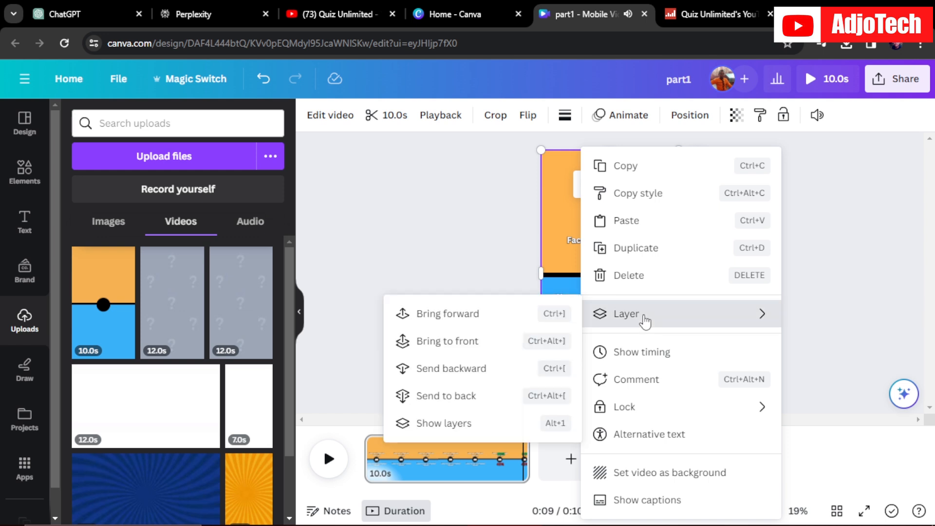
{"action": "left_click", "coordinate": [439, 395]}
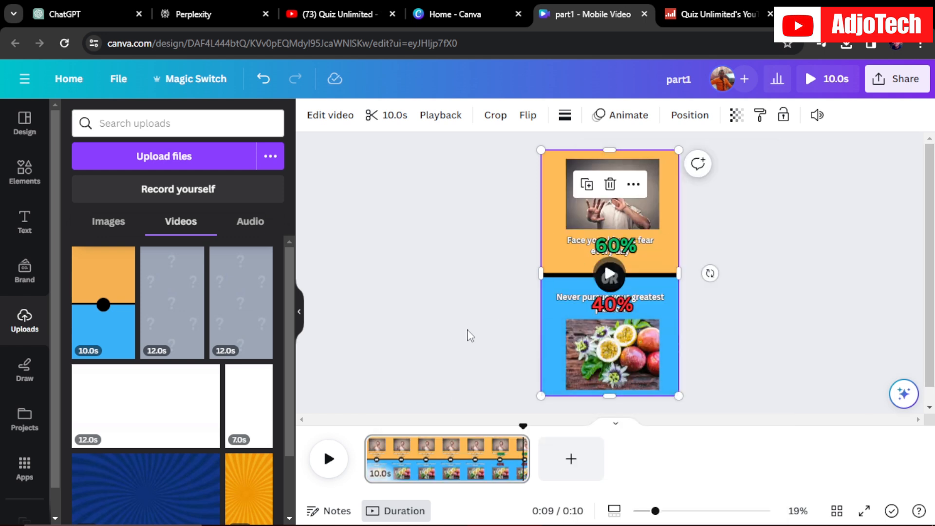
Play the page from the beginning to preview the animations over the background video, and return to the start
{"action": "left_click_drag", "start_coordinate": [523, 427], "coordinate": [365, 428]}
{"action": "left_click", "coordinate": [333, 460]}
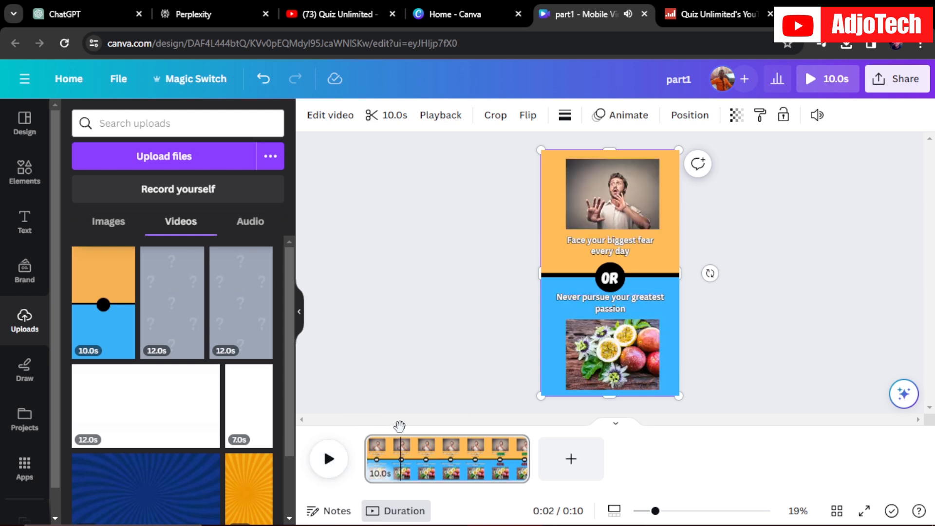
{"action": "left_click_drag", "start_coordinate": [400, 426], "coordinate": [366, 427]}
{"action": "left_click", "coordinate": [329, 460]}
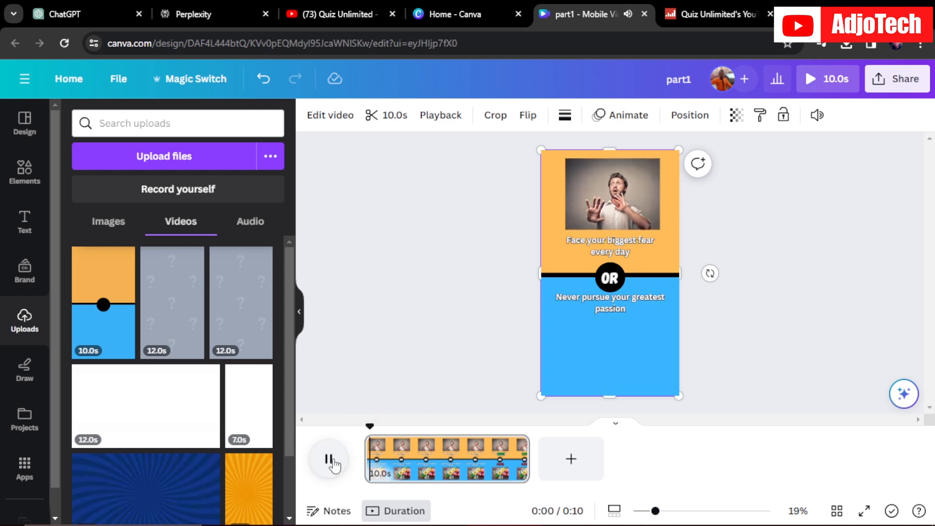
{"action": "left_click", "coordinate": [329, 460]}
{"action": "left_click_drag", "start_coordinate": [402, 426], "coordinate": [364, 427]}
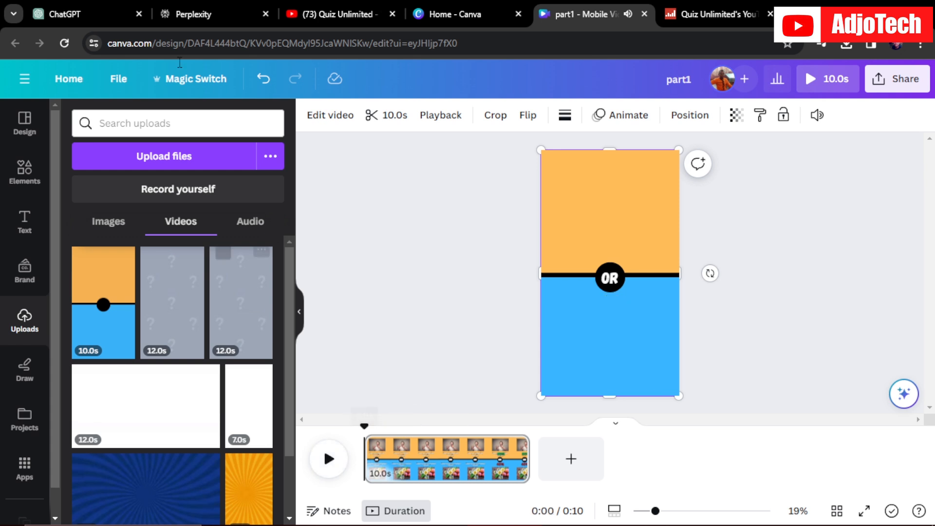
Switch to ChatGPT and copy the whole "Would You Rather" table with both options and their percentages
{"action": "left_click", "coordinate": [80, 10]}
{"action": "left_click", "coordinate": [408, 233]}
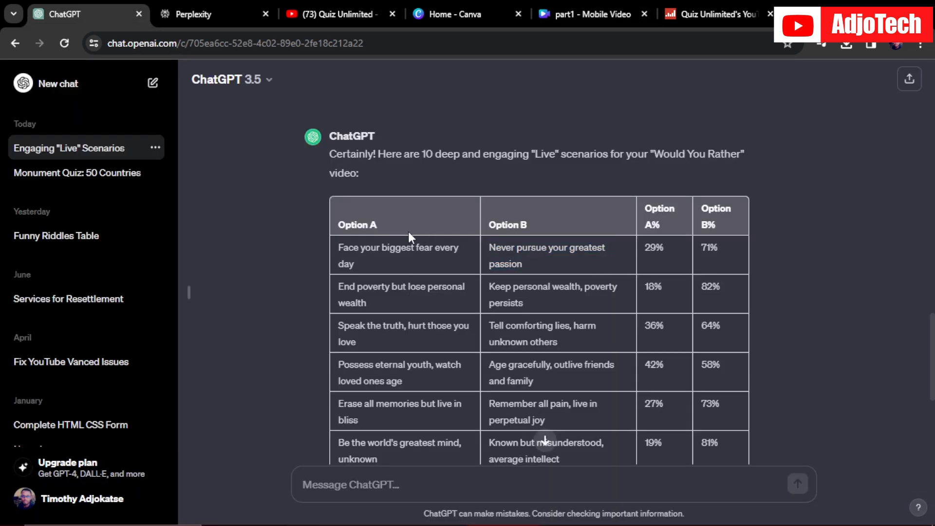
{"action": "left_click_drag", "start_coordinate": [341, 204], "coordinate": [710, 315]}
{"action": "right_click", "coordinate": [574, 297]}
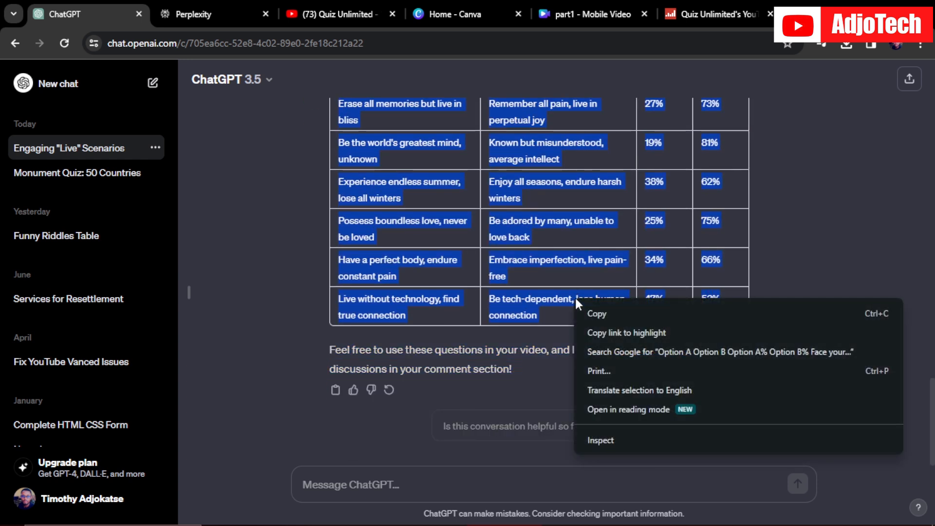
{"action": "left_click", "coordinate": [606, 314]}
Switch back to the part1 design in Canva, search the apps for "bulk create" and open Bulk create
{"action": "left_click", "coordinate": [583, 14]}
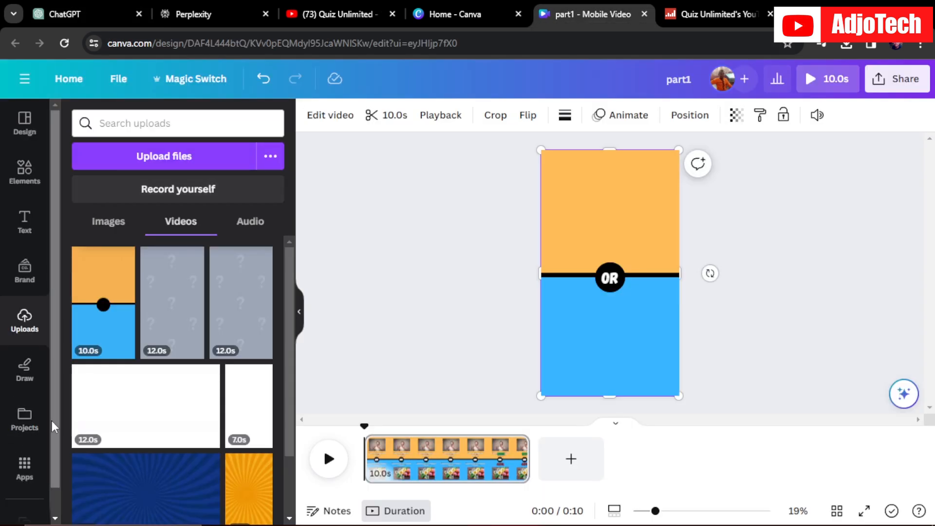
{"action": "scroll", "coordinate": [44, 482], "scroll_direction": "down", "scroll_amount": 1}
{"action": "left_click", "coordinate": [24, 439]}
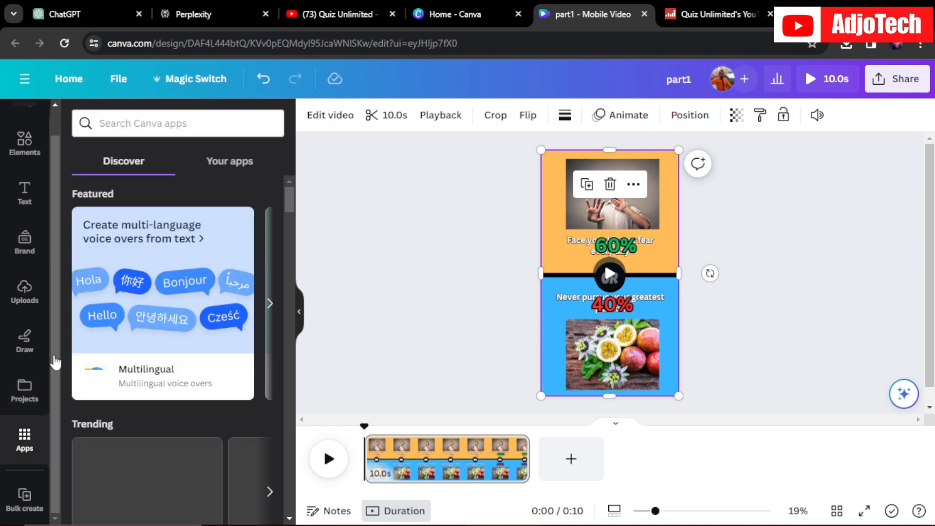
{"action": "type", "text": "b"}
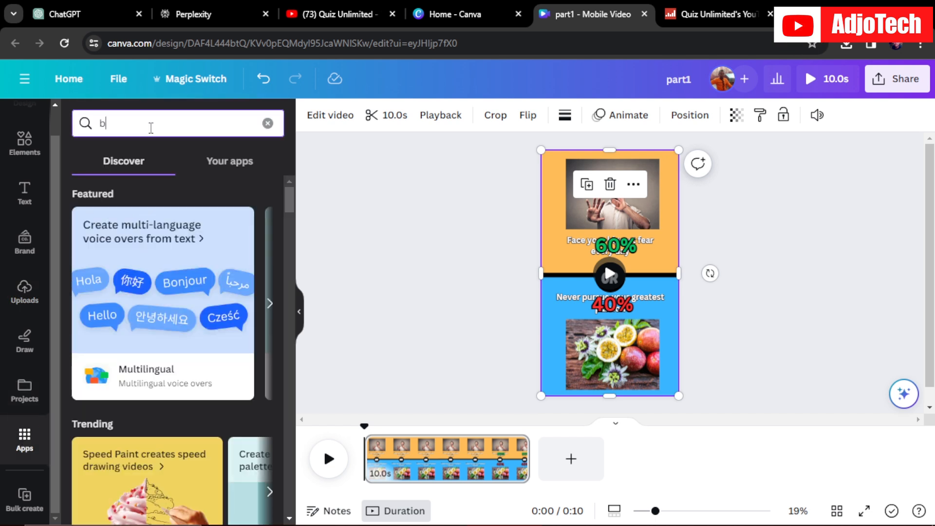
{"action": "type", "text": "ulk"}
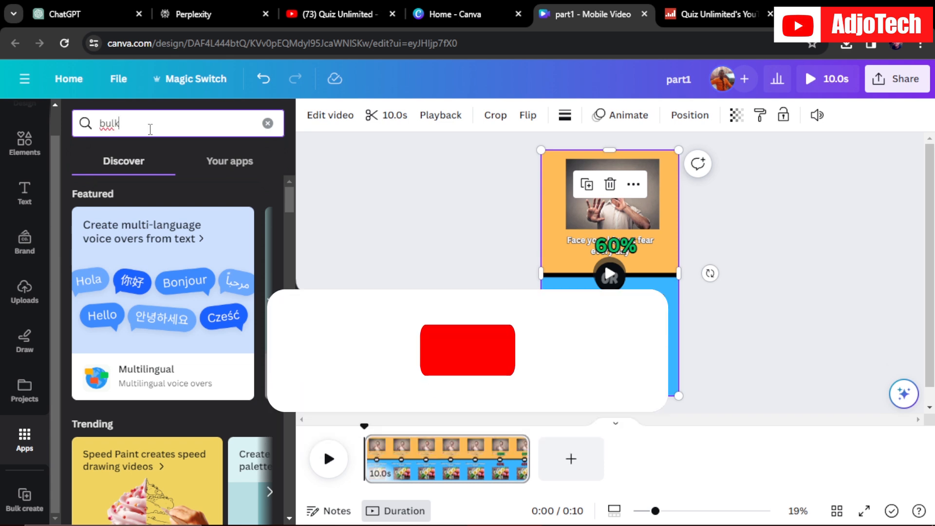
{"action": "type", "text": " rea"}
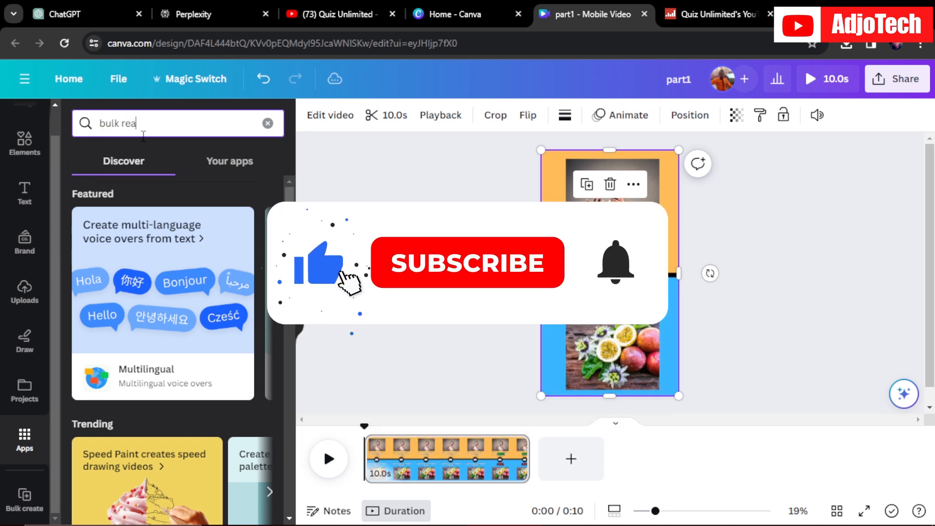
{"action": "key", "text": "BackSpace"}
{"action": "key", "text": "BackSpace"}
{"action": "key", "text": "BackSpace"}
{"action": "type", "text": "create"}
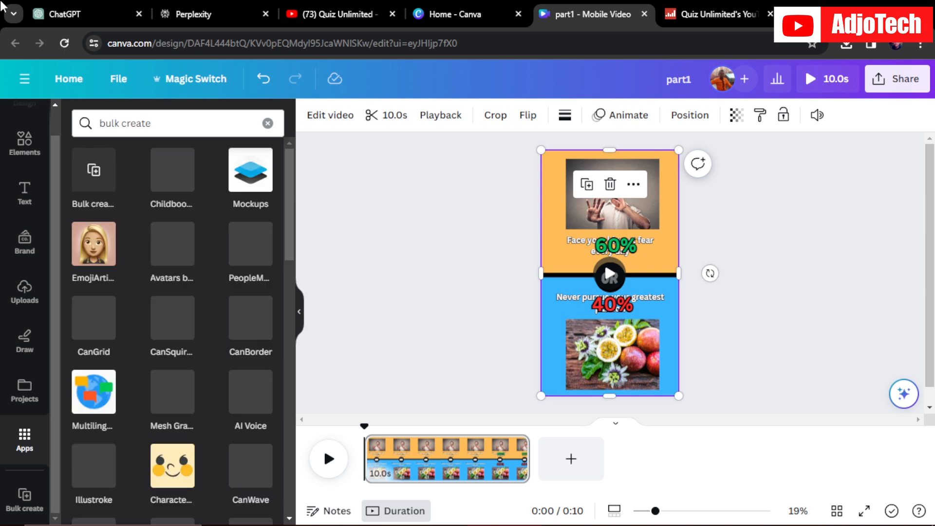
{"action": "left_click", "coordinate": [92, 171]}
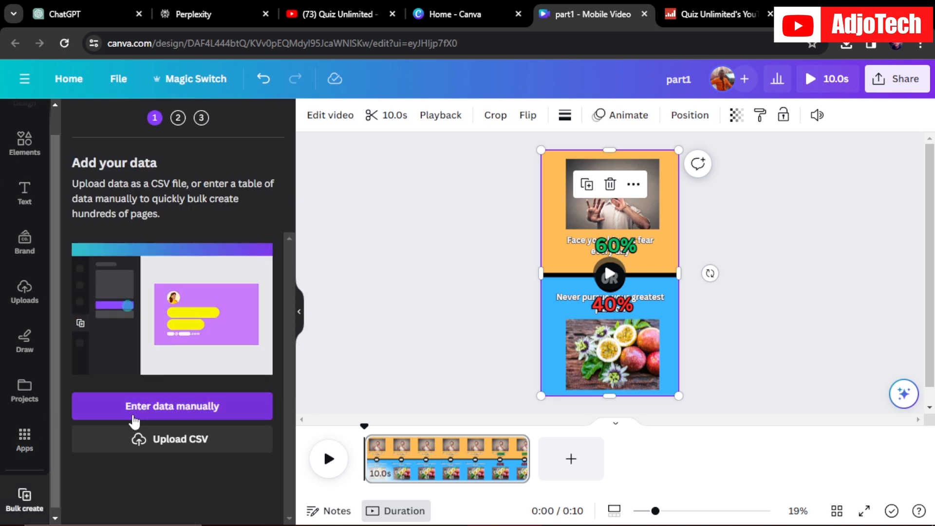
Choose to enter the bulk data manually and clear the sample names and emails from the table
{"action": "left_click", "coordinate": [160, 409]}
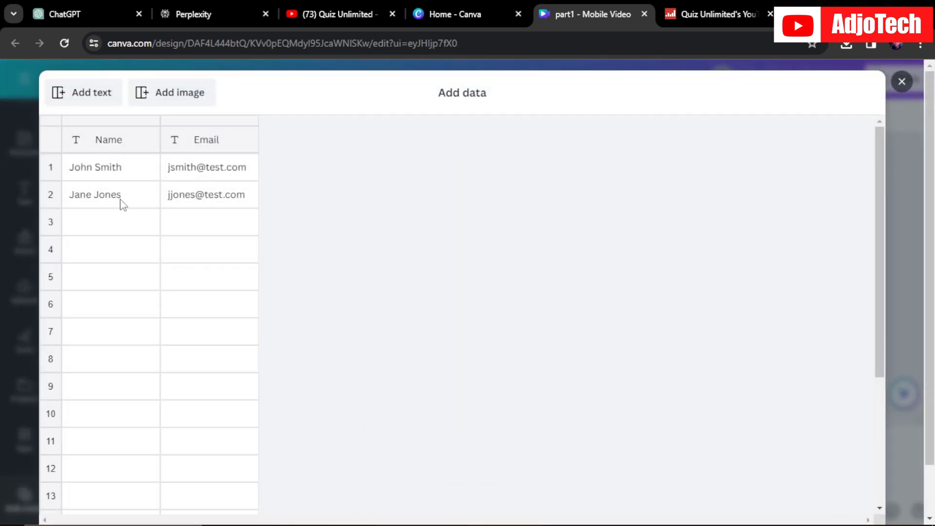
{"action": "scroll", "coordinate": [915, 296], "scroll_direction": "down", "scroll_amount": 3}
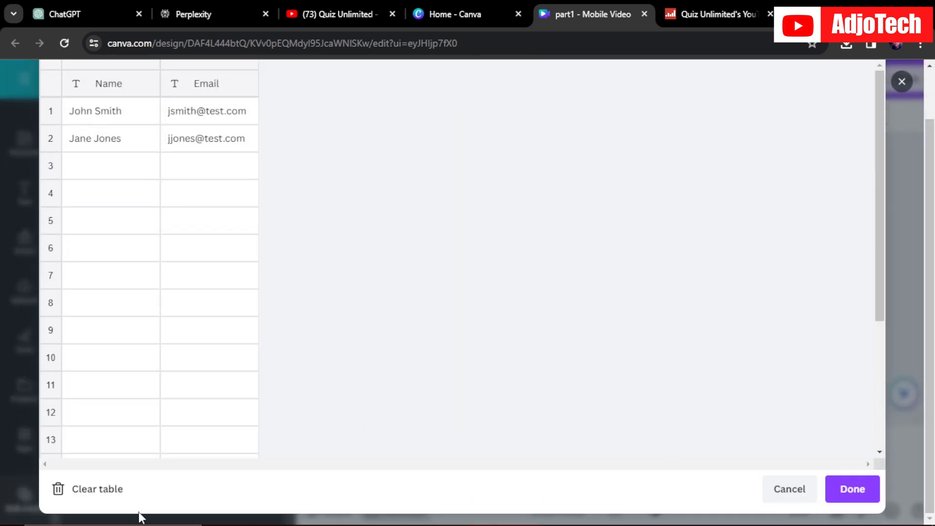
{"action": "left_click", "coordinate": [92, 490]}
{"action": "scroll", "coordinate": [292, 244], "scroll_direction": "up", "scroll_amount": 2}
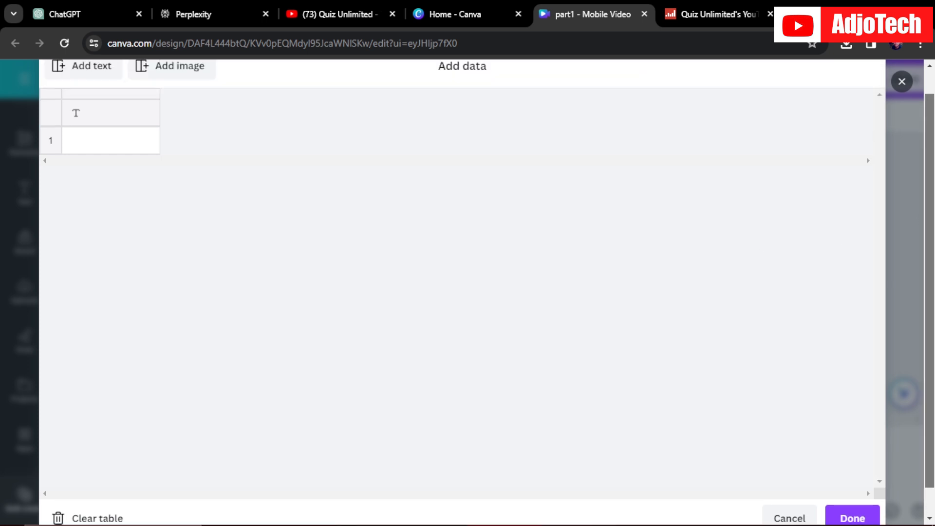
Paste the copied scenarios table into the empty data table, starting at the first header cell, and finish the data entry
{"action": "left_click", "coordinate": [94, 145]}
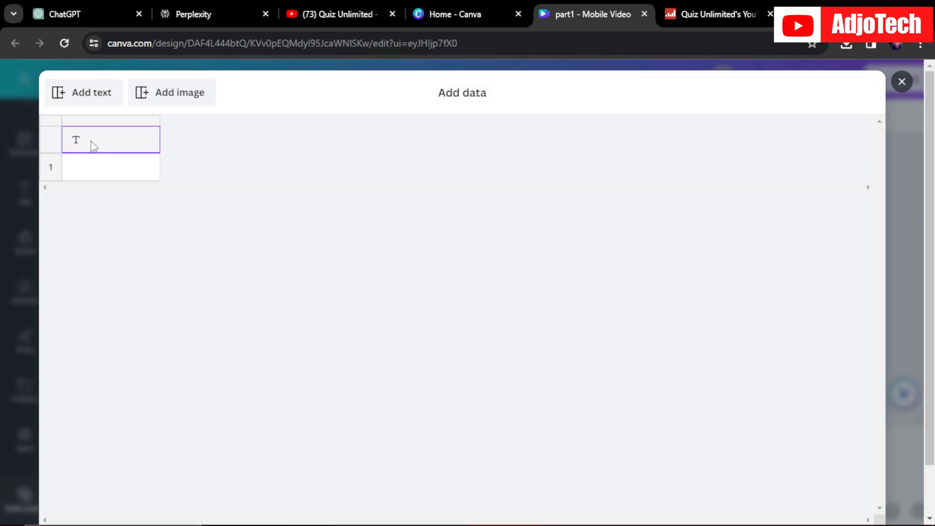
{"action": "key", "text": "ctrl+v"}
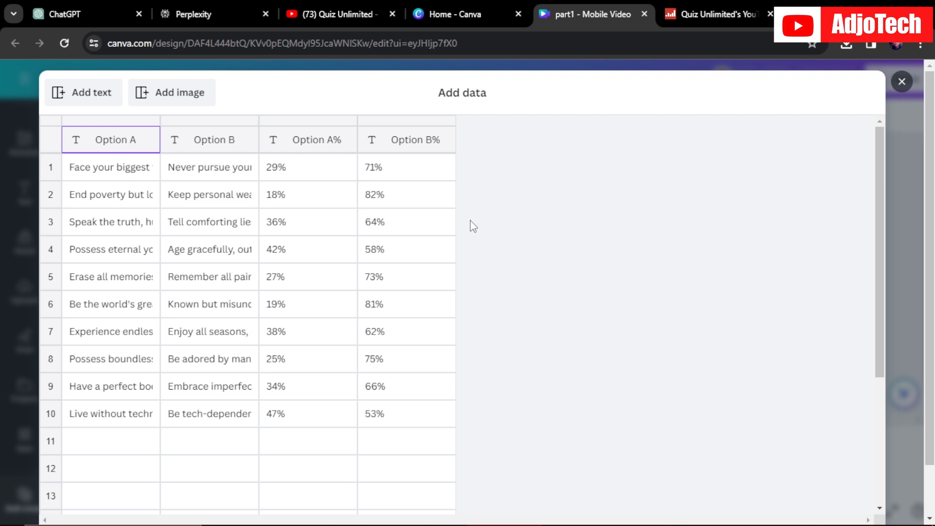
{"action": "left_click_drag", "start_coordinate": [879, 228], "coordinate": [881, 335]}
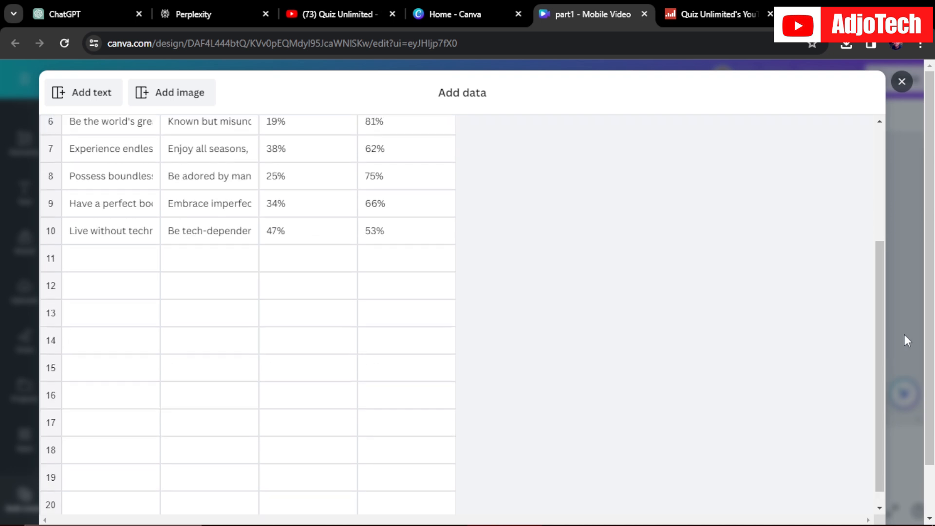
{"action": "scroll", "coordinate": [905, 339], "scroll_direction": "down", "scroll_amount": 2}
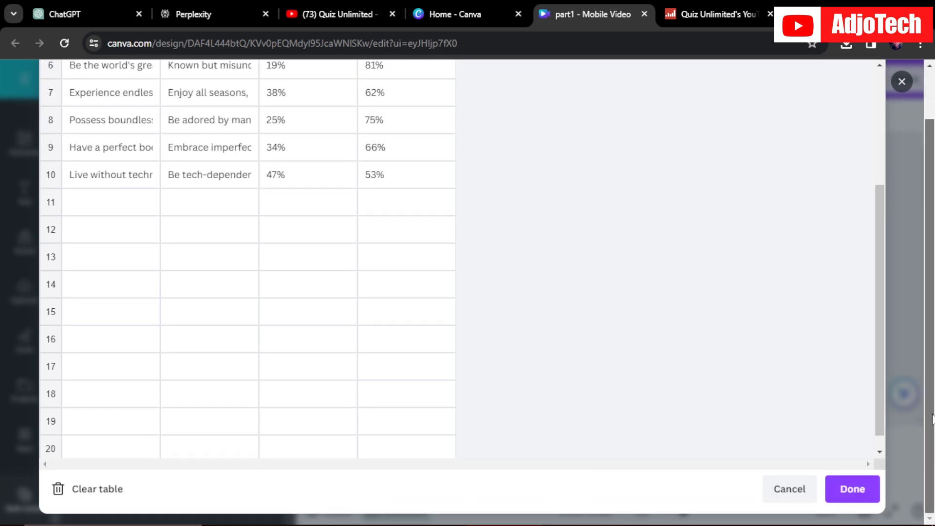
{"action": "left_click", "coordinate": [852, 490]}
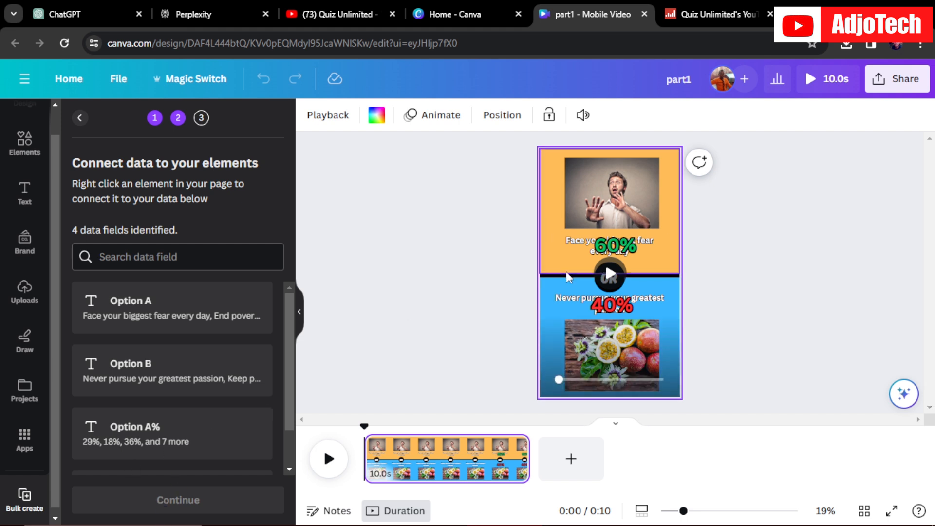
Connect the upper question text to the Option A data field and the lower question text to Option B
{"action": "left_click", "coordinate": [577, 242]}
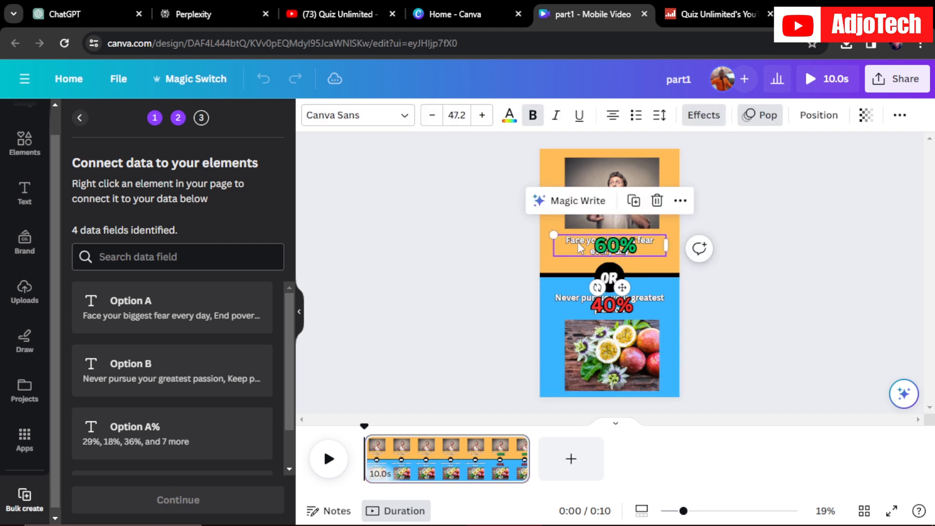
{"action": "right_click", "coordinate": [578, 241]}
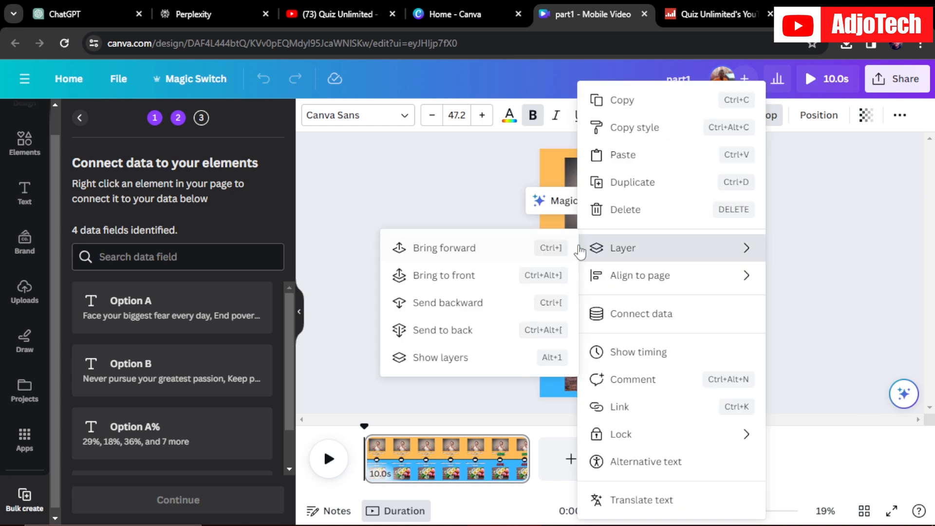
{"action": "left_click", "coordinate": [647, 317]}
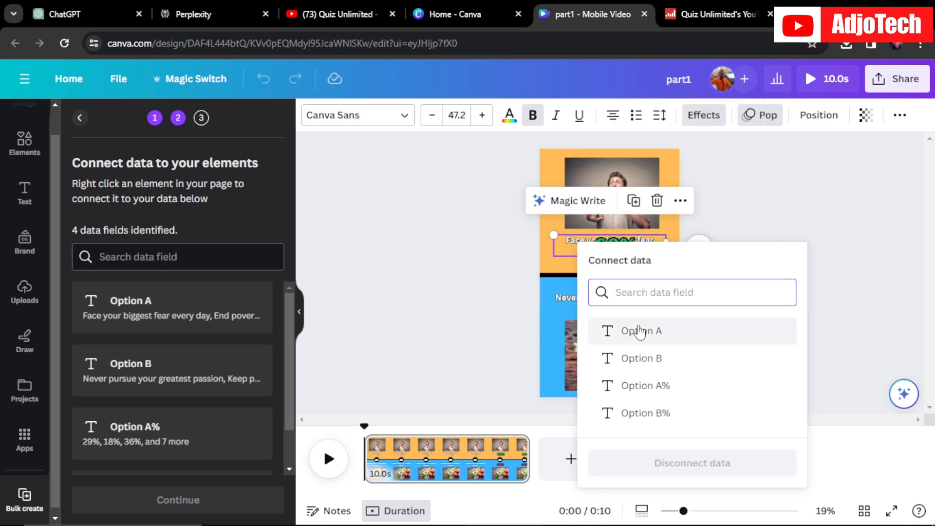
{"action": "left_click", "coordinate": [636, 333]}
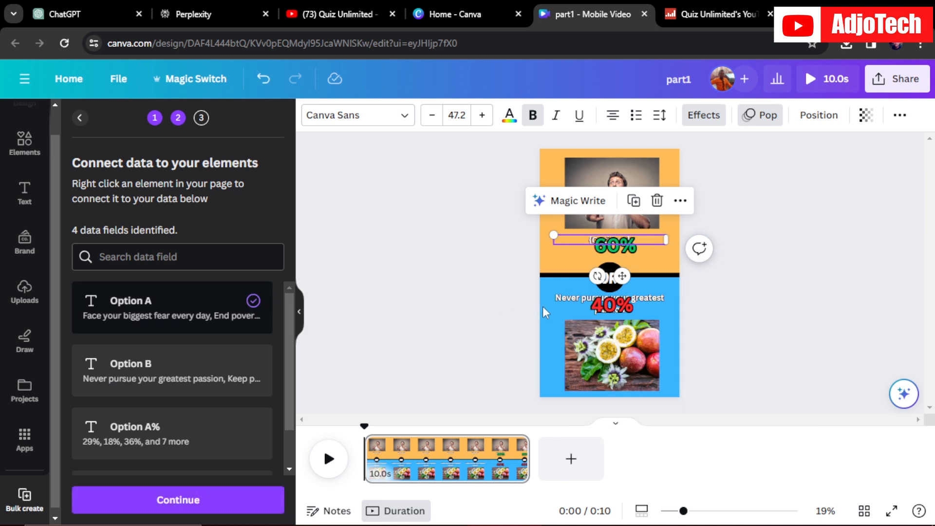
{"action": "left_click", "coordinate": [563, 303]}
{"action": "right_click", "coordinate": [564, 303]}
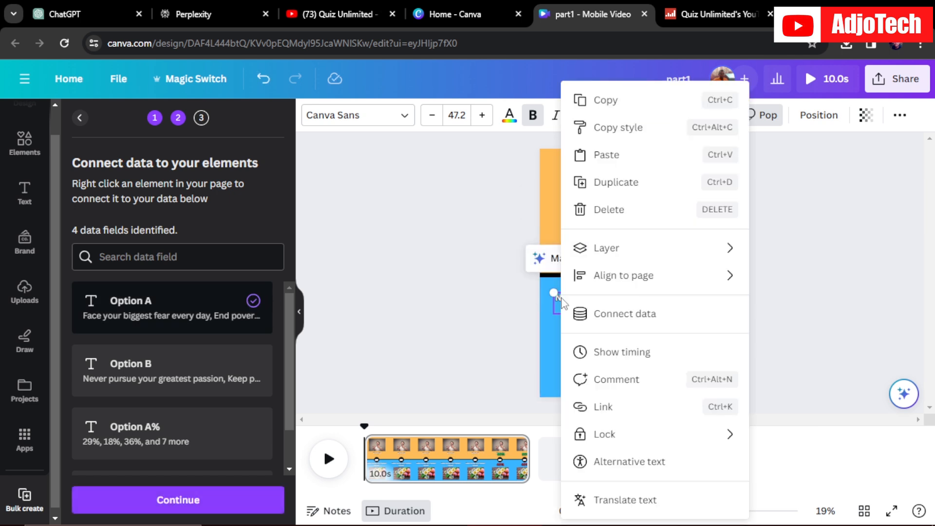
{"action": "left_click", "coordinate": [613, 316]}
{"action": "left_click", "coordinate": [614, 391]}
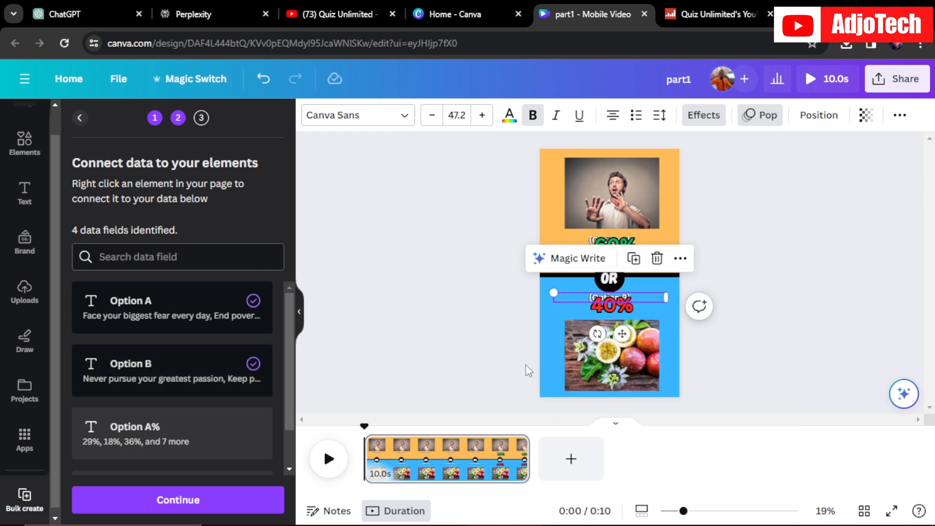
Connect the green 60% text to the Option A% data field and the red 40% text to Option B%
{"action": "left_click", "coordinate": [604, 241]}
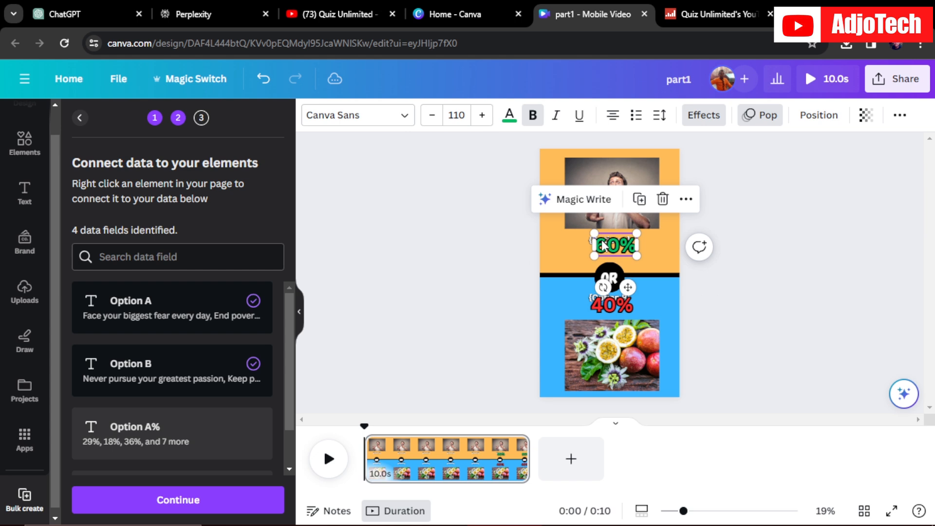
{"action": "right_click", "coordinate": [603, 242]}
{"action": "left_click", "coordinate": [666, 322]}
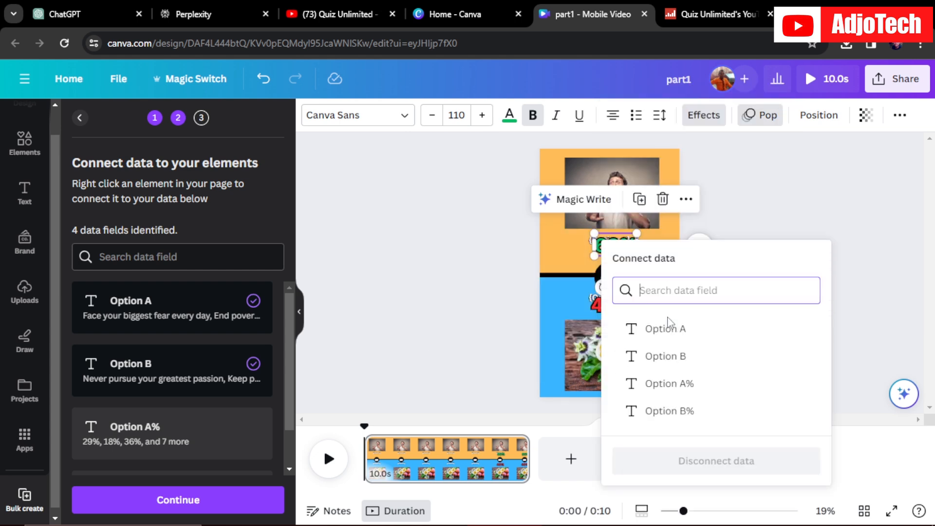
{"action": "left_click", "coordinate": [674, 385]}
{"action": "left_click", "coordinate": [611, 312]}
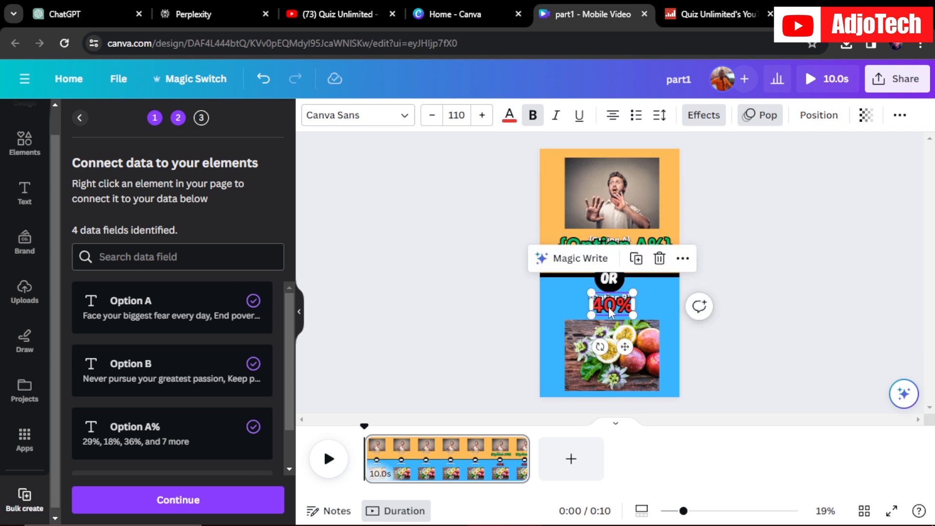
{"action": "right_click", "coordinate": [611, 311]}
{"action": "left_click", "coordinate": [654, 317]}
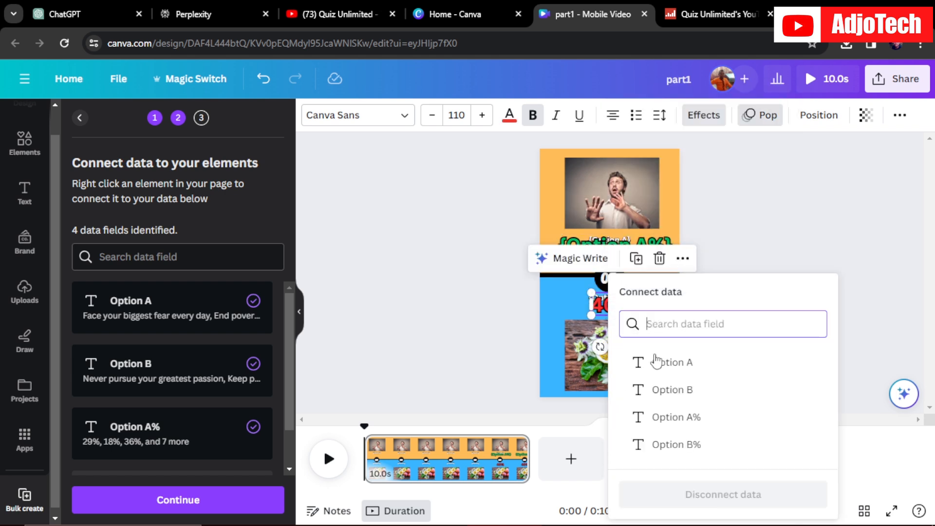
{"action": "left_click", "coordinate": [677, 444]}
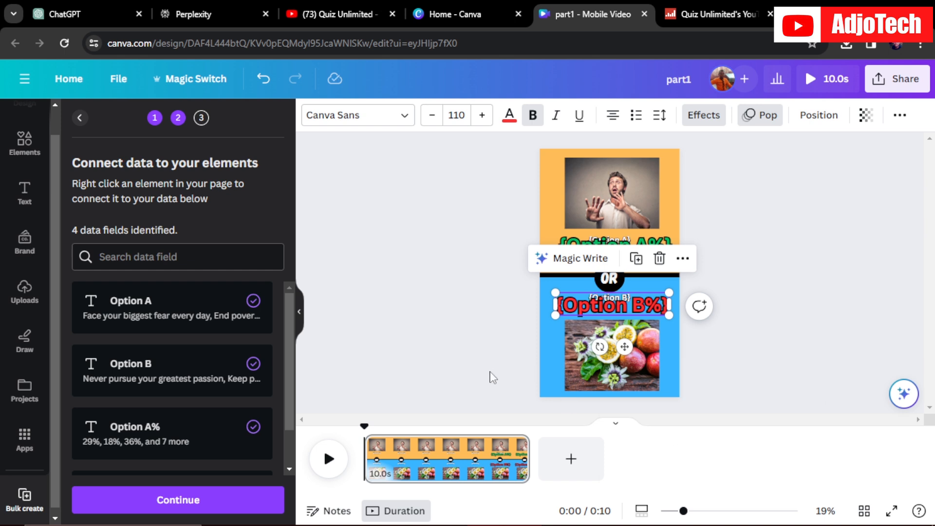
Continue past the data connection stage and generate 10 designs from all the scenario rows
{"action": "scroll", "coordinate": [290, 319], "scroll_direction": "down", "scroll_amount": 1}
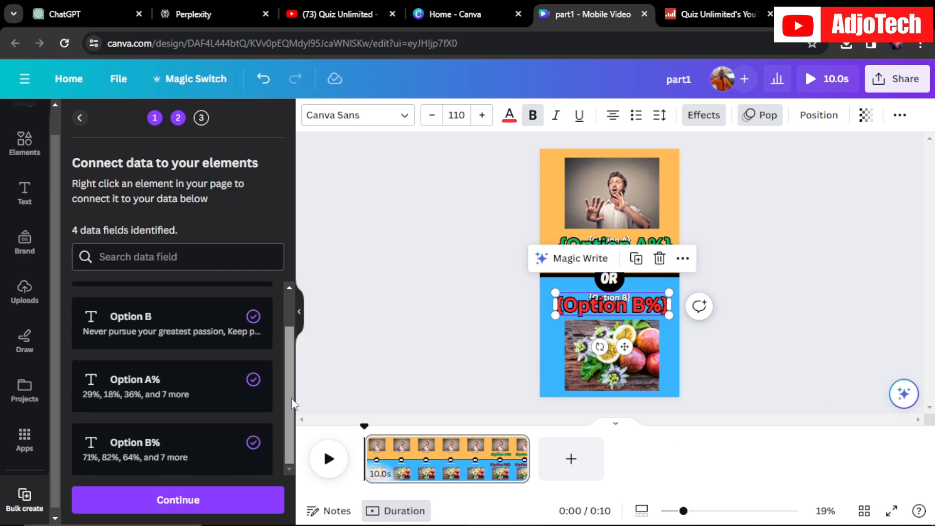
{"action": "scroll", "coordinate": [284, 313], "scroll_direction": "up", "scroll_amount": 1}
{"action": "scroll", "coordinate": [288, 324], "scroll_direction": "down", "scroll_amount": 1}
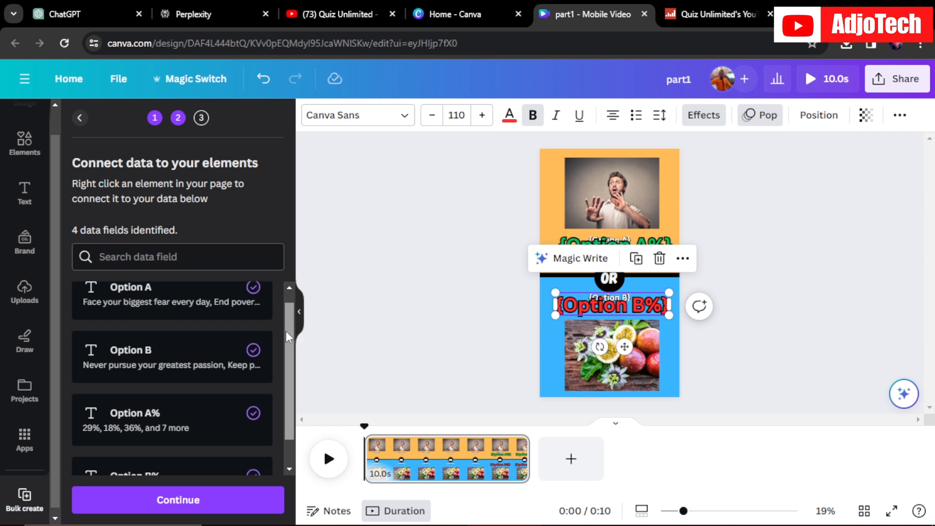
{"action": "left_click", "coordinate": [174, 501]}
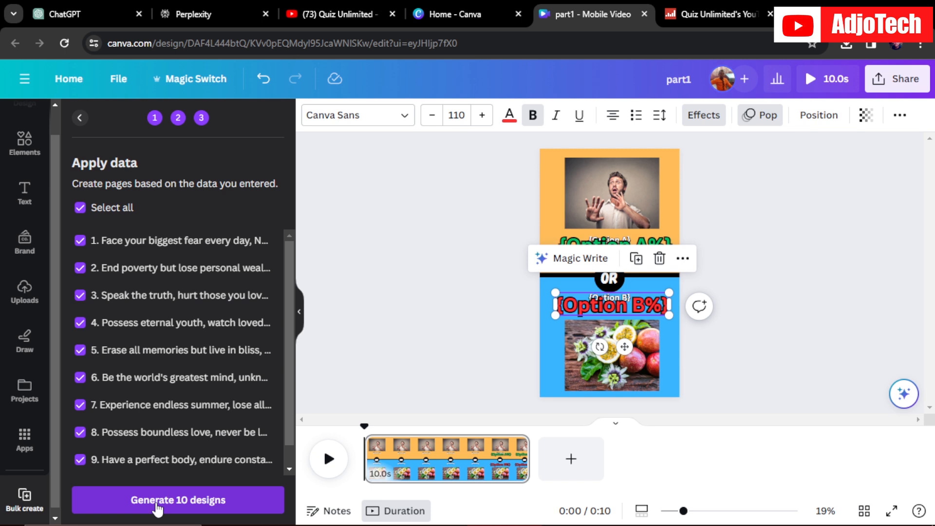
{"action": "left_click", "coordinate": [157, 505]}
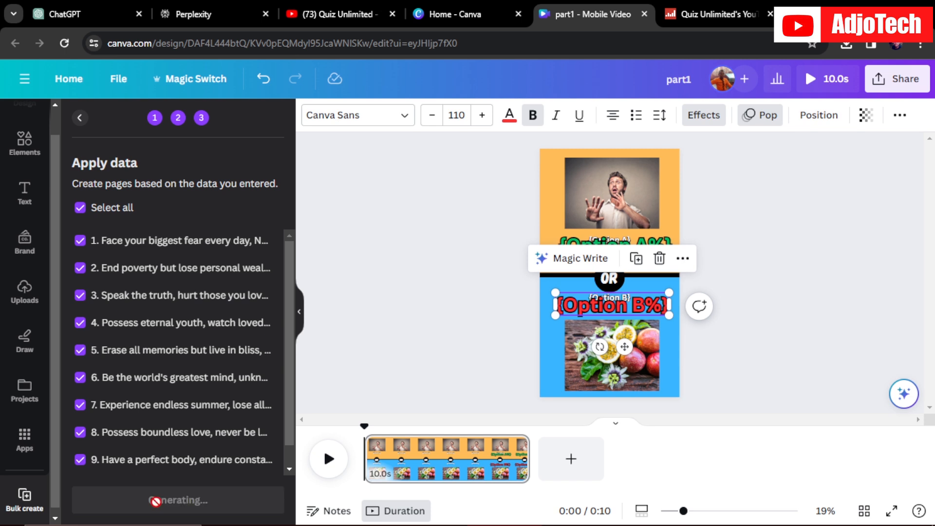
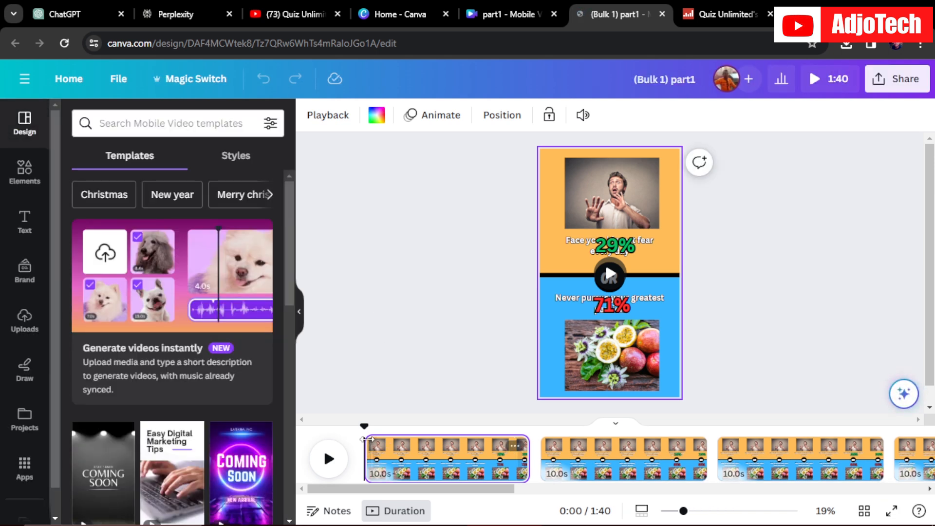
Scrub through the timeline of the generated bulk design to review the question pages
{"action": "left_click_drag", "start_coordinate": [374, 424], "coordinate": [903, 436]}
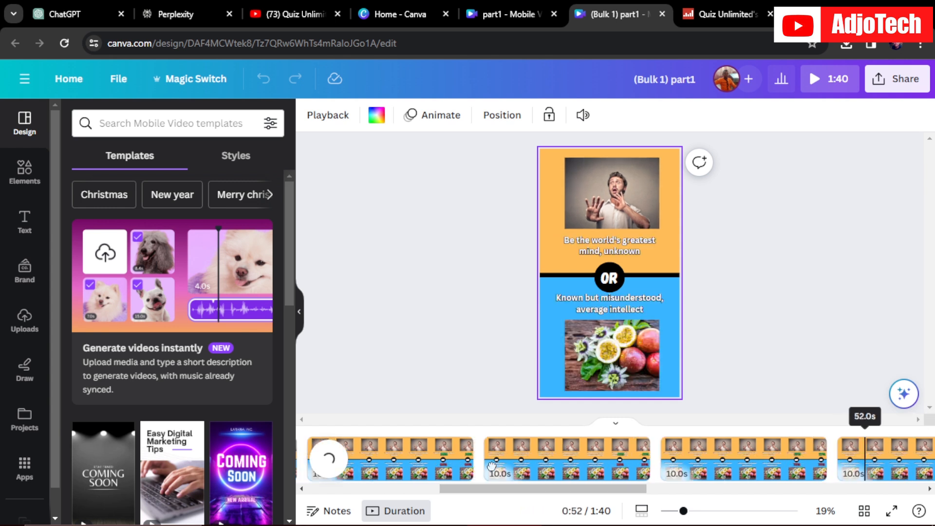
{"action": "left_click_drag", "start_coordinate": [440, 471], "coordinate": [373, 441]}
{"action": "left_click_drag", "start_coordinate": [443, 489], "coordinate": [345, 486]}
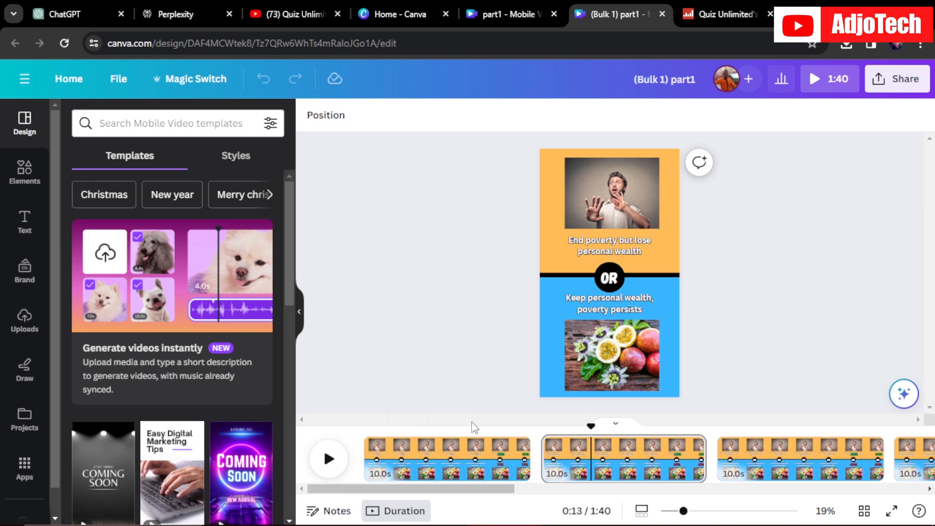
On page 1, recolour the upper percentage text red and the lower percentage text green
{"action": "left_click_drag", "start_coordinate": [590, 426], "coordinate": [495, 433]}
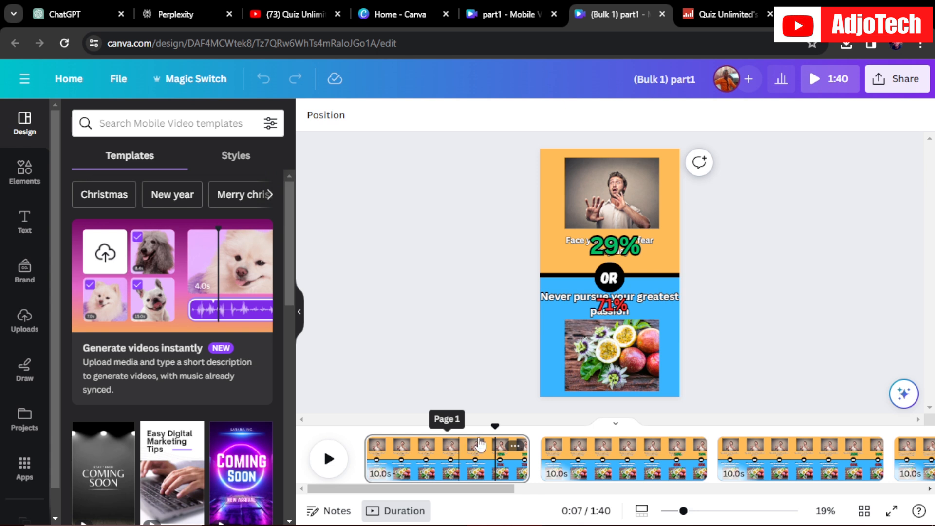
{"action": "left_click", "coordinate": [608, 249]}
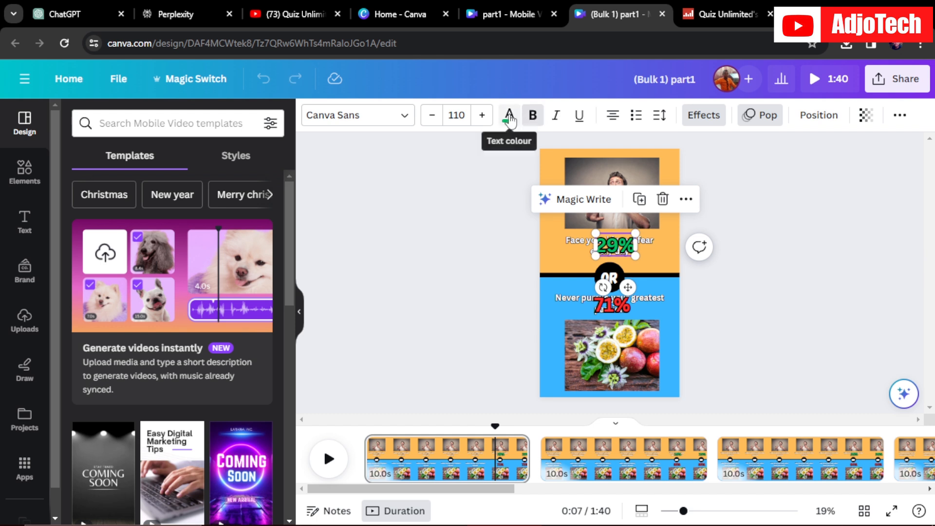
{"action": "left_click", "coordinate": [509, 116]}
{"action": "left_click", "coordinate": [148, 197]}
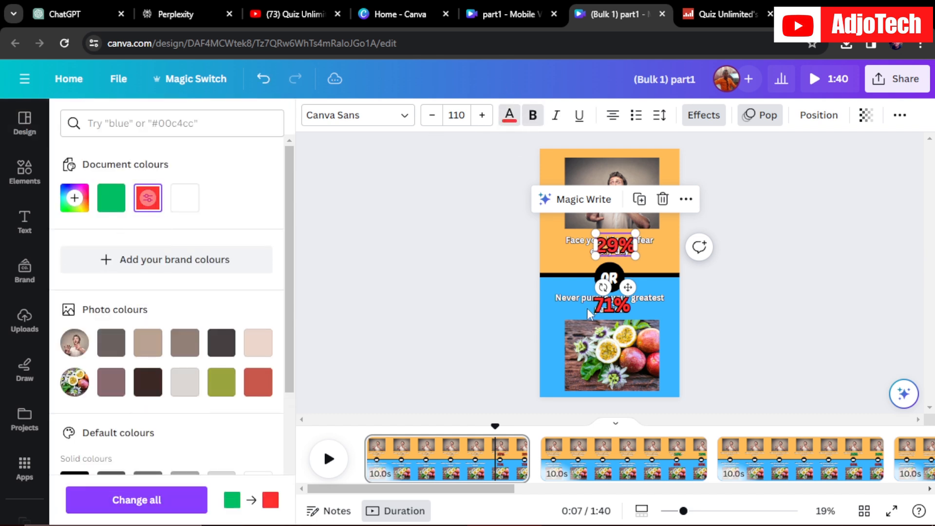
{"action": "left_click", "coordinate": [612, 305]}
{"action": "left_click", "coordinate": [111, 197]}
On page 2, recolour the lower percentage text green and the upper percentage text red, nudging the upper one slightly
{"action": "left_click_drag", "start_coordinate": [493, 423], "coordinate": [685, 437]}
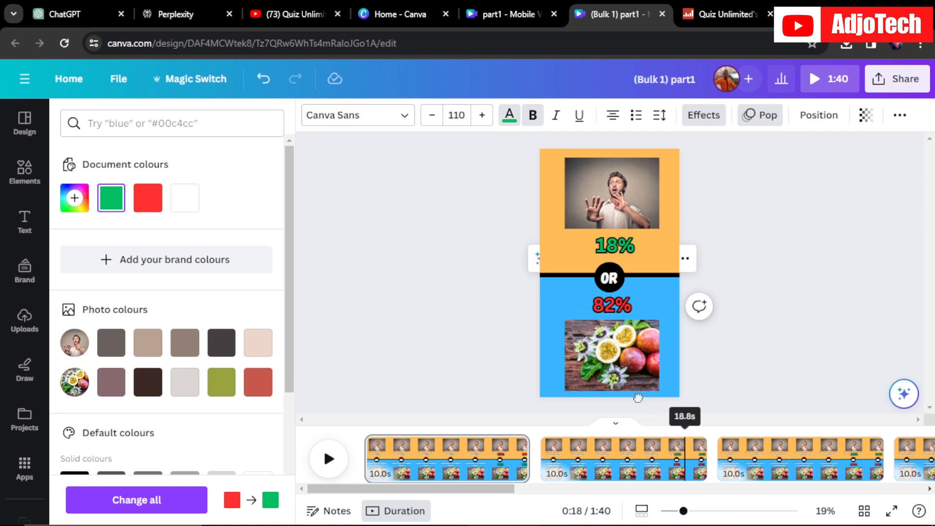
{"action": "left_click", "coordinate": [612, 310]}
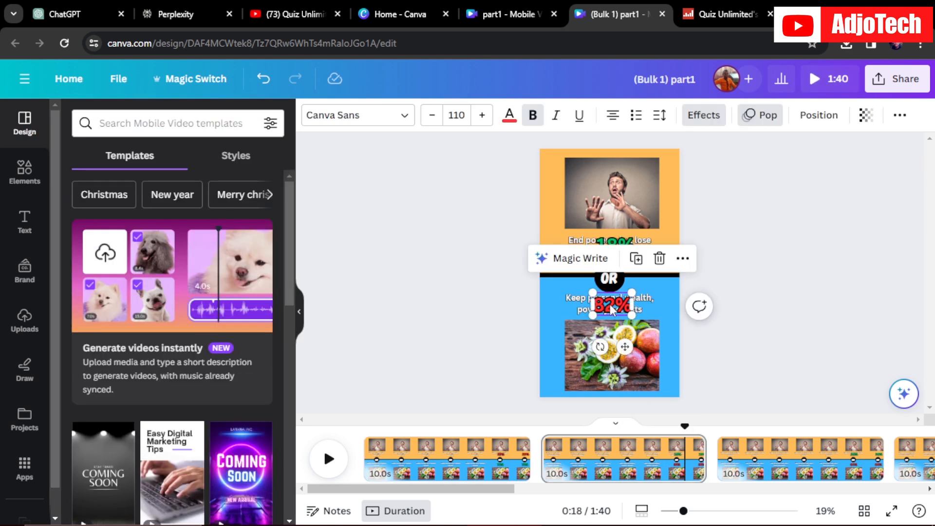
{"action": "left_click", "coordinate": [508, 119]}
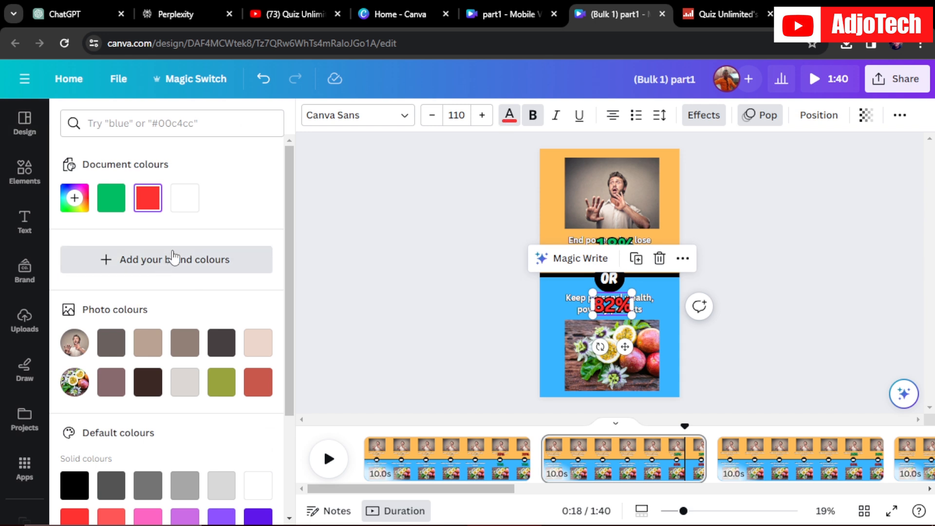
{"action": "left_click", "coordinate": [111, 198]}
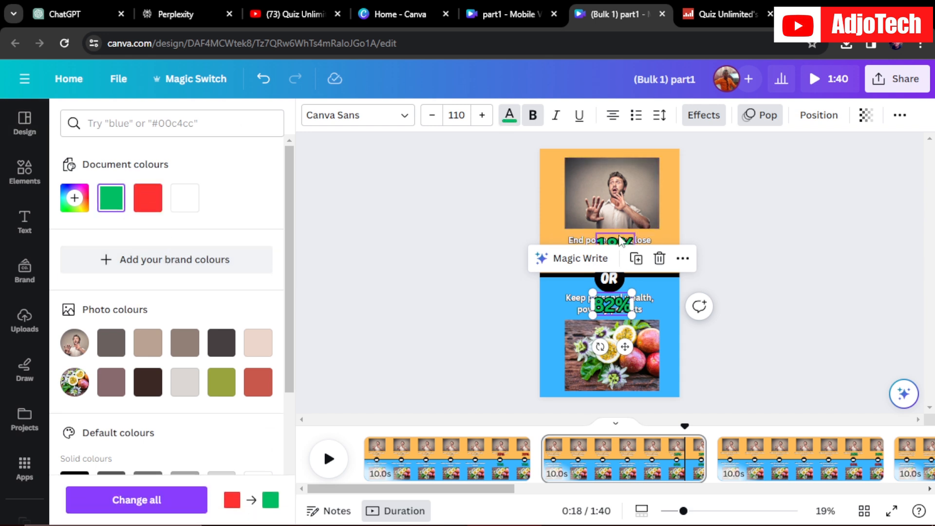
{"action": "left_click", "coordinate": [618, 246]}
{"action": "left_click", "coordinate": [138, 203]}
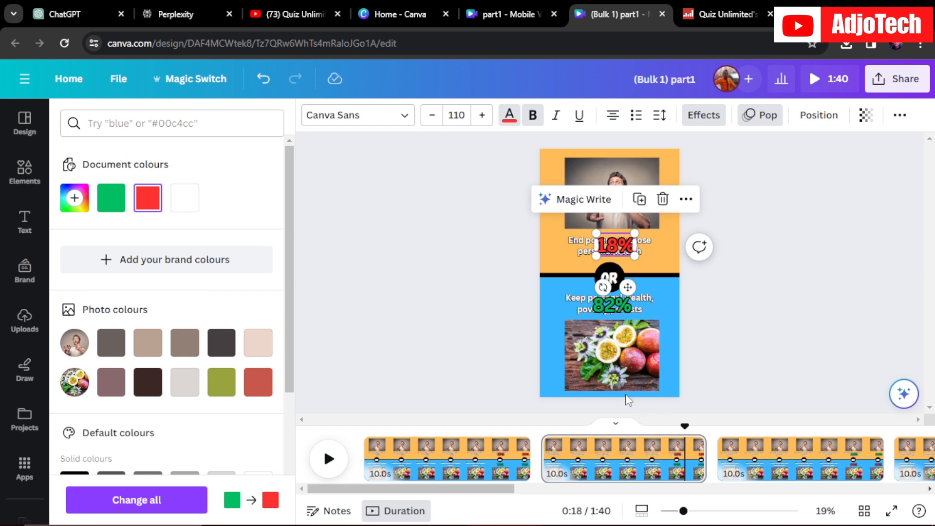
{"action": "mouse_move", "coordinate": [614, 246]}
{"action": "left_mouse_down"}
{"action": "mouse_move", "coordinate": [609, 272]}
{"action": "mouse_move", "coordinate": [607, 242]}
{"action": "left_mouse_up"}
Search the elements for "no poverty" and limit the results to photos
{"action": "left_click", "coordinate": [25, 173]}
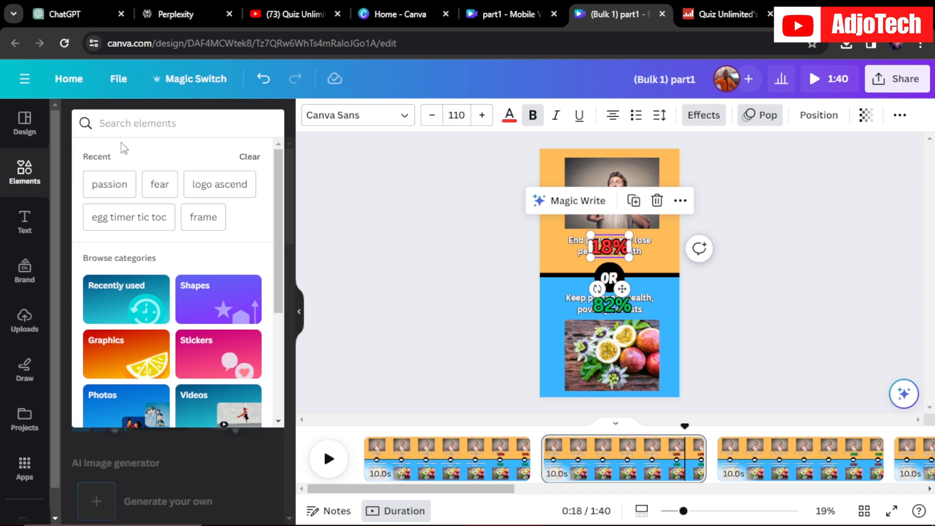
{"action": "type", "text": "pover"}
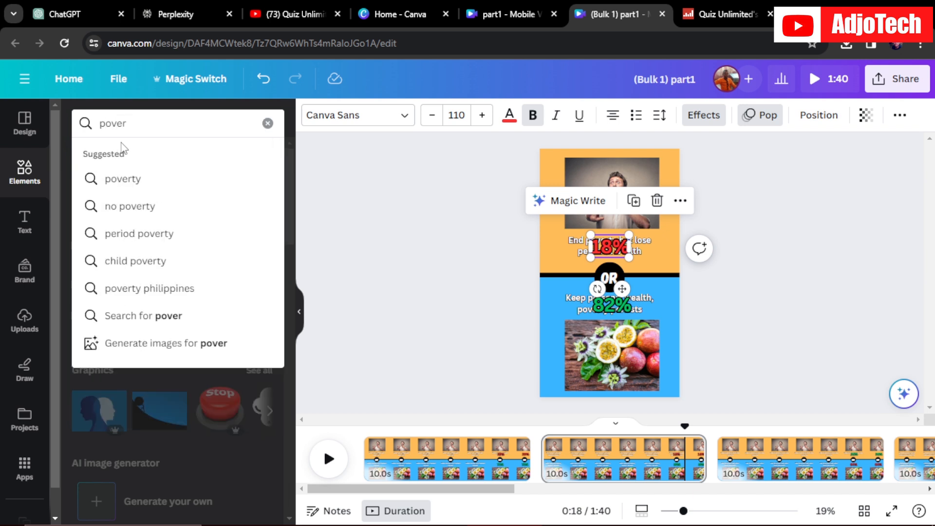
{"action": "left_click", "coordinate": [129, 177]}
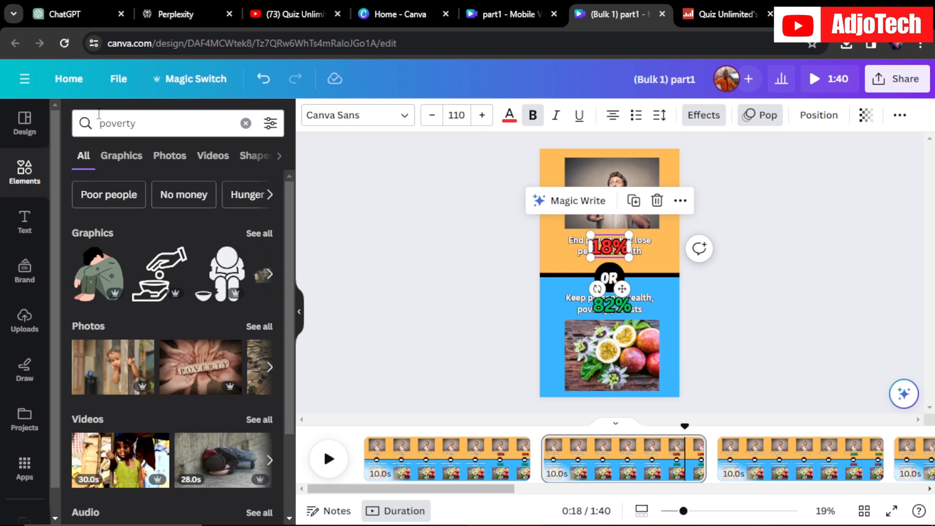
{"action": "left_click", "coordinate": [98, 115]}
{"action": "type", "text": "no"}
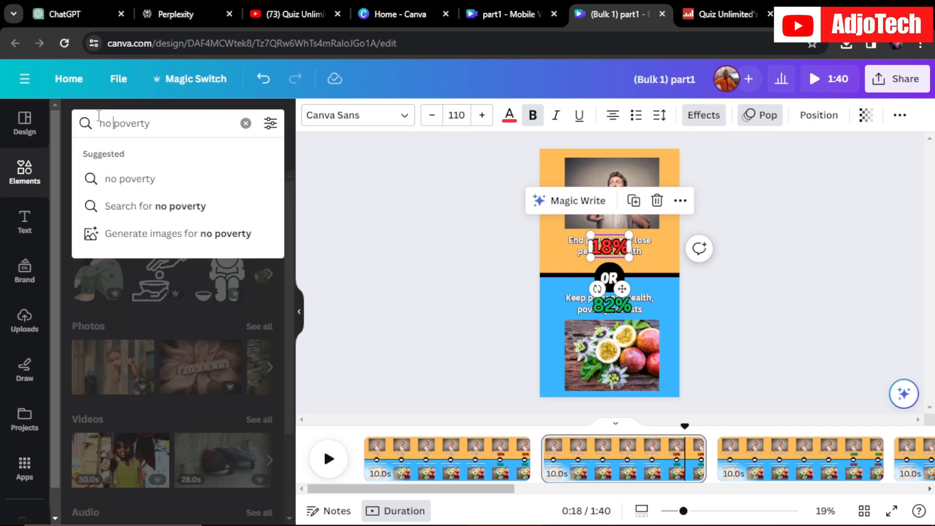
{"action": "key", "text": "Return"}
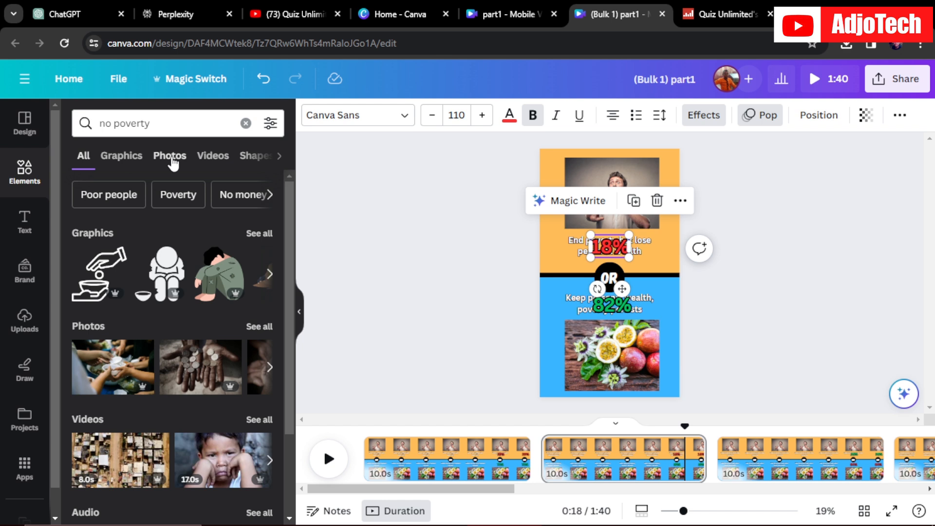
{"action": "left_click", "coordinate": [171, 157]}
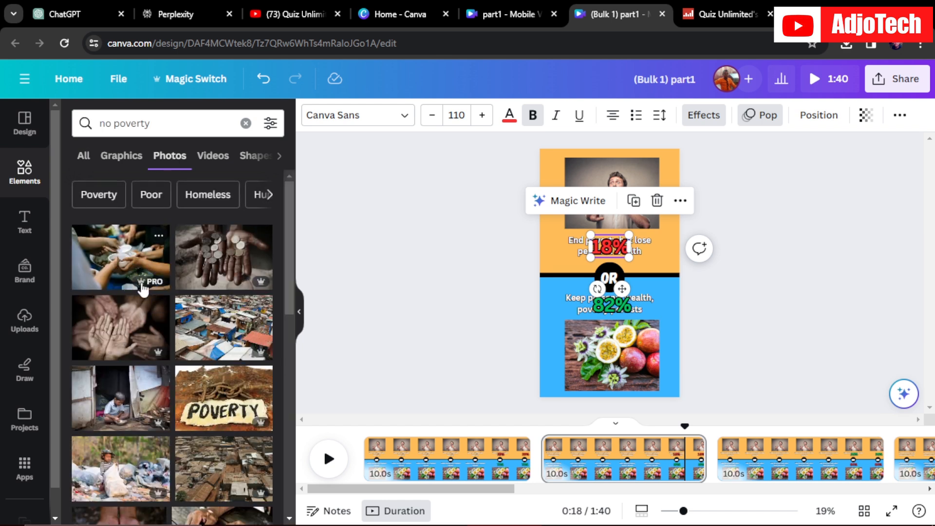
Replace page 2's upper picture with the photo of several open, empty hands
{"action": "left_click_drag", "start_coordinate": [117, 260], "coordinate": [613, 194]}
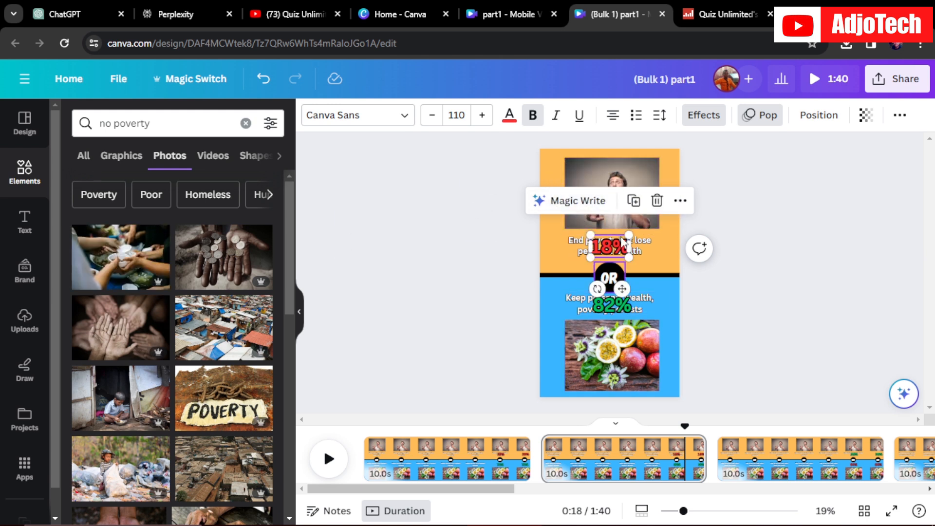
{"action": "left_click", "coordinate": [780, 237]}
{"action": "left_click", "coordinate": [609, 203]}
{"action": "left_click_drag", "start_coordinate": [127, 326], "coordinate": [608, 197]}
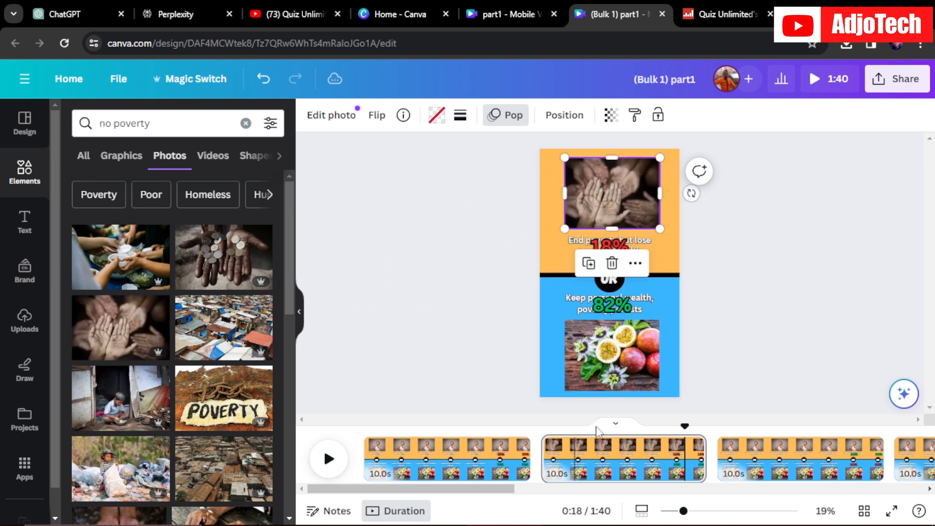
Search the photos for "rich" and replace page 2's lower picture with the man standing among falling banknotes
{"action": "left_click", "coordinate": [588, 369]}
{"action": "left_click", "coordinate": [793, 332]}
{"action": "mouse_move", "coordinate": [595, 304]}
{"action": "left_mouse_down"}
{"action": "mouse_move", "coordinate": [547, 329]}
{"action": "mouse_move", "coordinate": [597, 316]}
{"action": "mouse_move", "coordinate": [608, 299]}
{"action": "mouse_move", "coordinate": [603, 307]}
{"action": "left_mouse_up"}
{"action": "left_click_drag", "start_coordinate": [158, 124], "coordinate": [94, 126]}
{"action": "type", "text": "ric"}
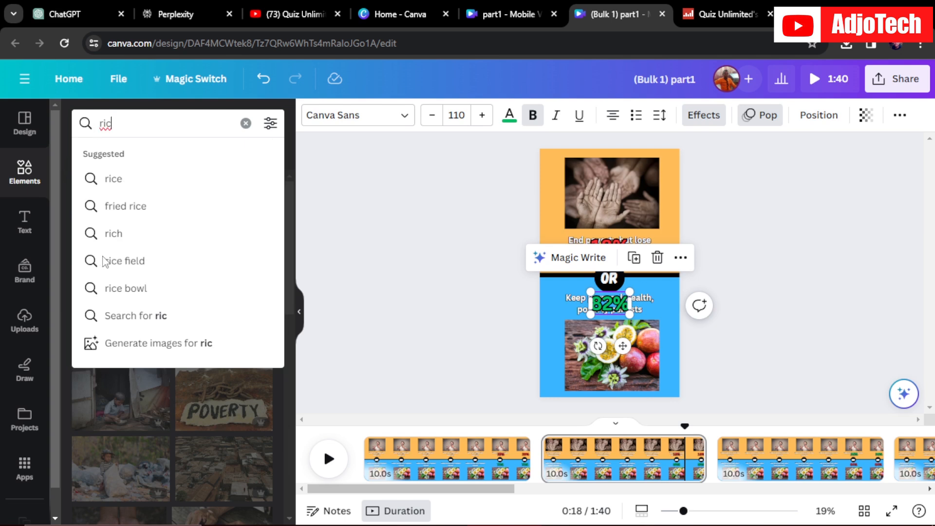
{"action": "left_click", "coordinate": [117, 234]}
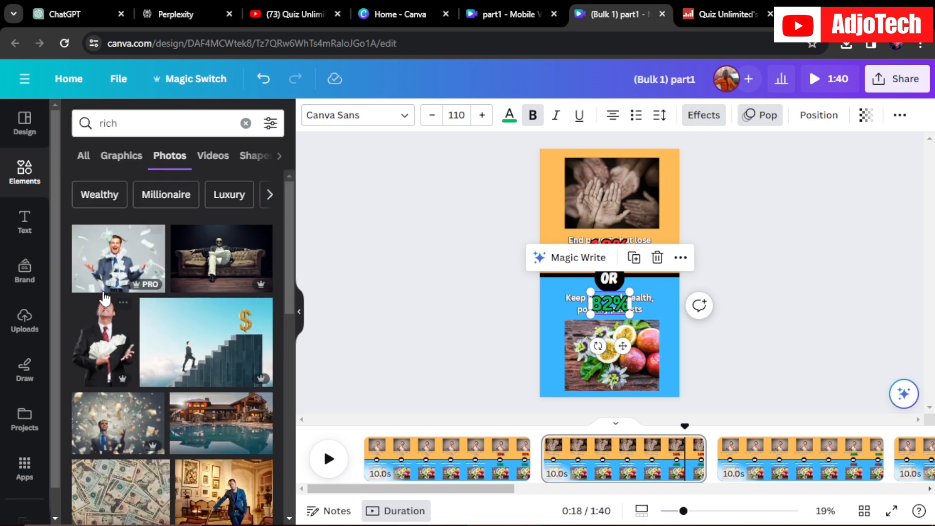
{"action": "left_click_drag", "start_coordinate": [118, 258], "coordinate": [615, 355]}
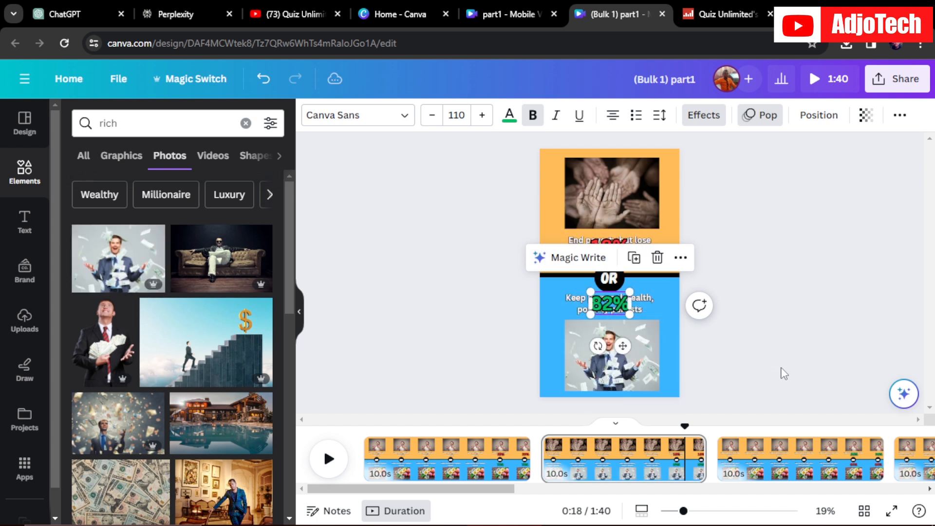
Download all 10 pages as separate MP4 video files at 1080p
{"action": "left_click_drag", "start_coordinate": [686, 422], "coordinate": [734, 423]}
{"action": "left_click_drag", "start_coordinate": [489, 492], "coordinate": [612, 487]}
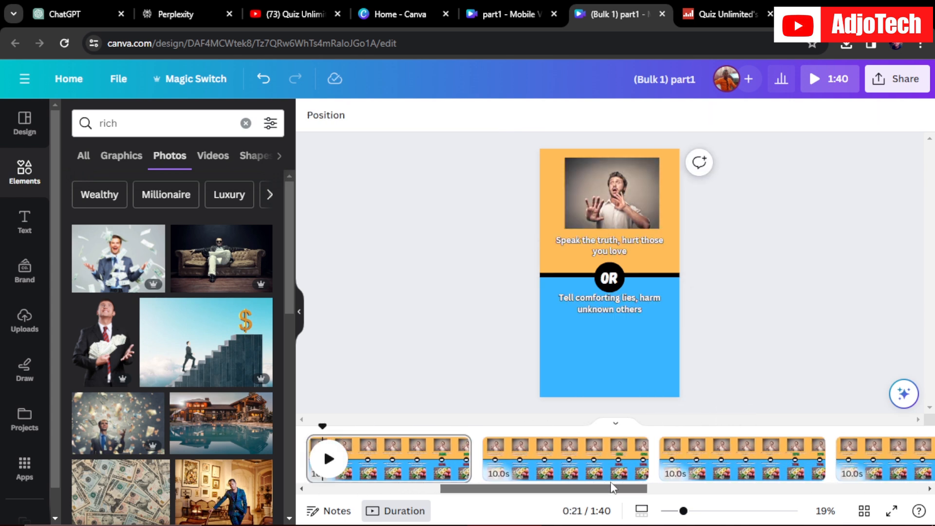
{"action": "left_click", "coordinate": [904, 85]}
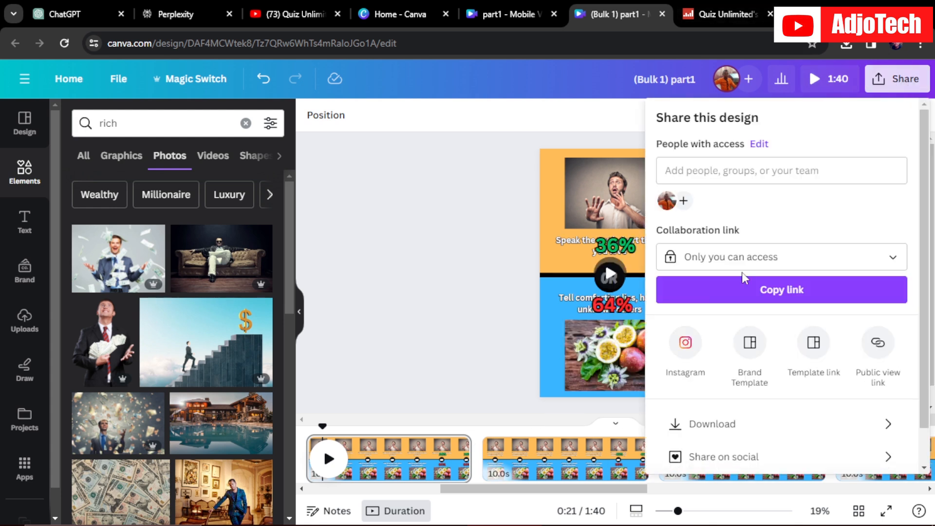
{"action": "left_click", "coordinate": [721, 427]}
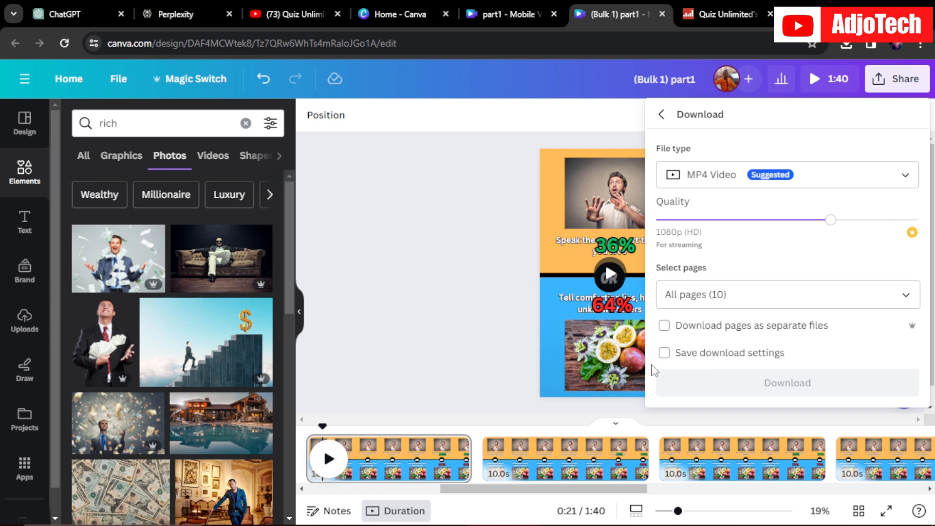
{"action": "left_click", "coordinate": [700, 333]}
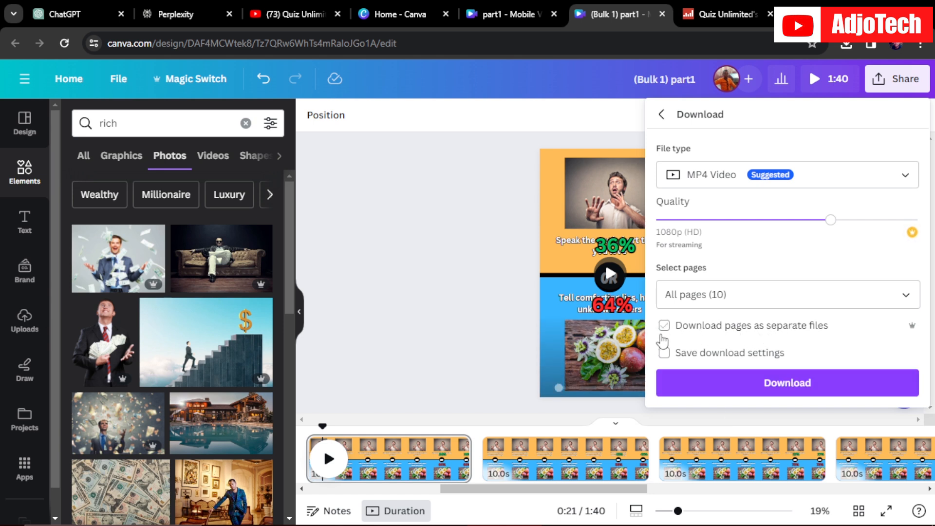
{"action": "left_click", "coordinate": [788, 384]}
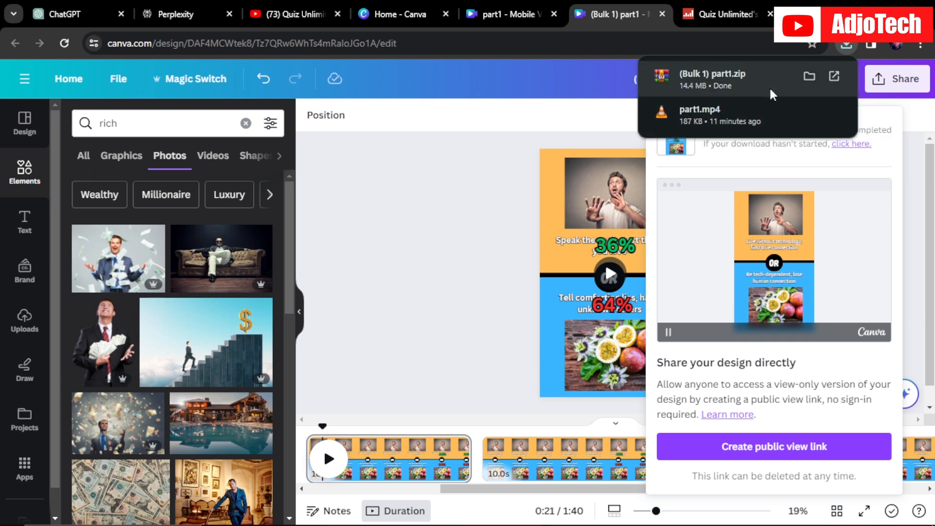
Locate the downloaded (Bulk 1) part1 archive, extract it into its own folder and open that folder
{"action": "left_click", "coordinate": [811, 76]}
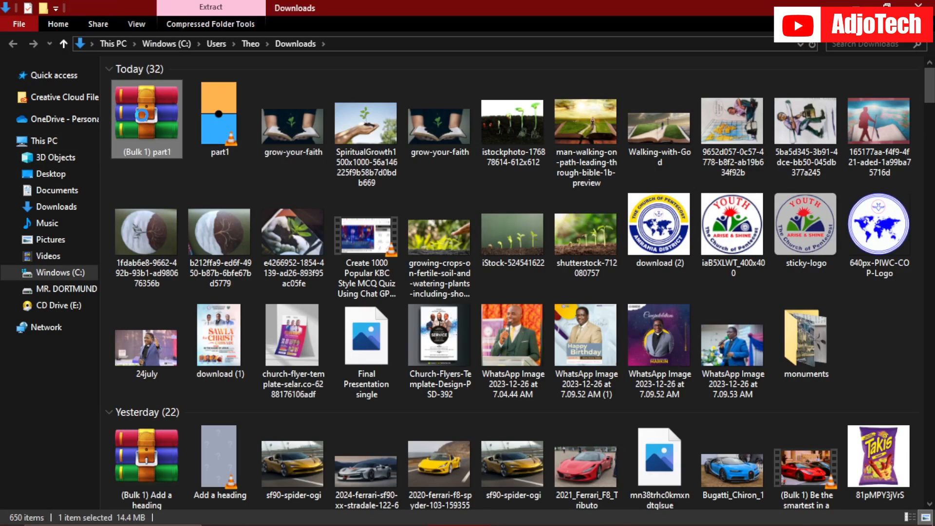
{"action": "right_click", "coordinate": [142, 115]}
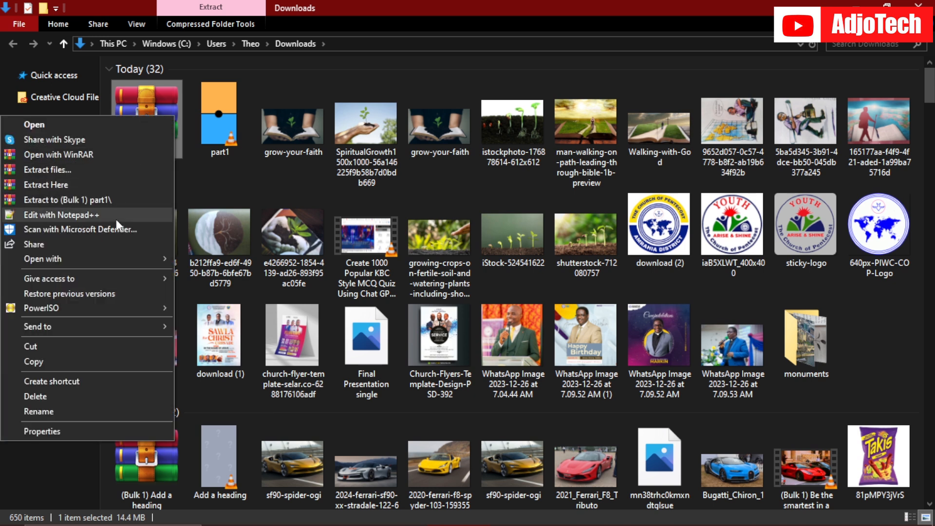
{"action": "left_click", "coordinate": [112, 200]}
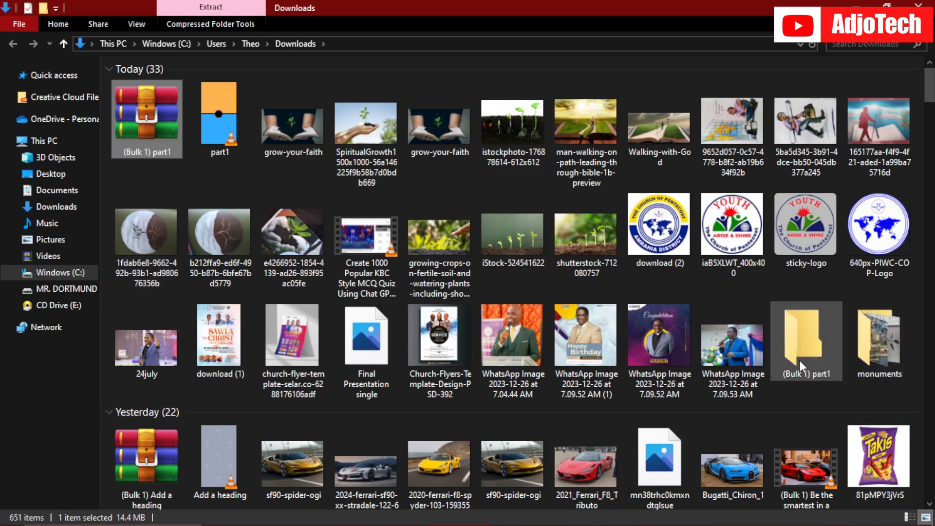
{"action": "double_click", "coordinate": [796, 352]}
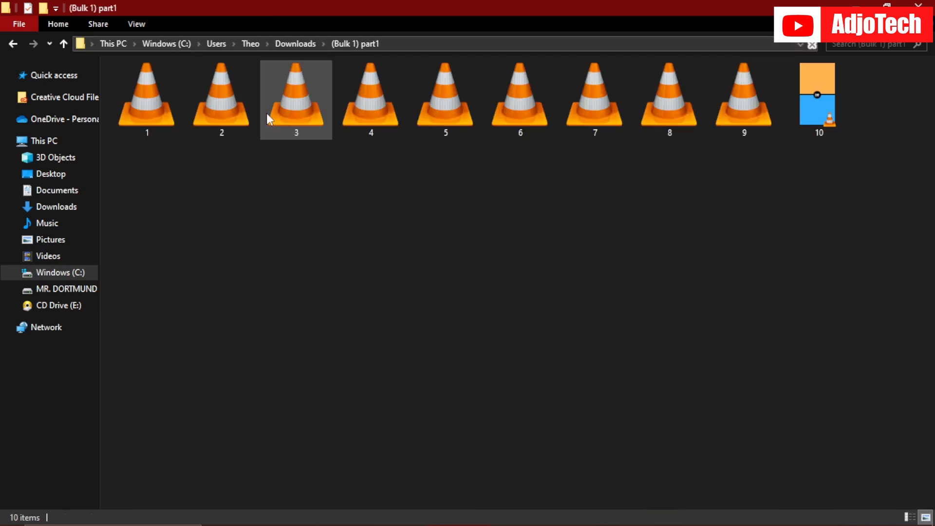
Display the extracted videos as extra large icons, look through them and select video 2
{"action": "left_click", "coordinate": [140, 23]}
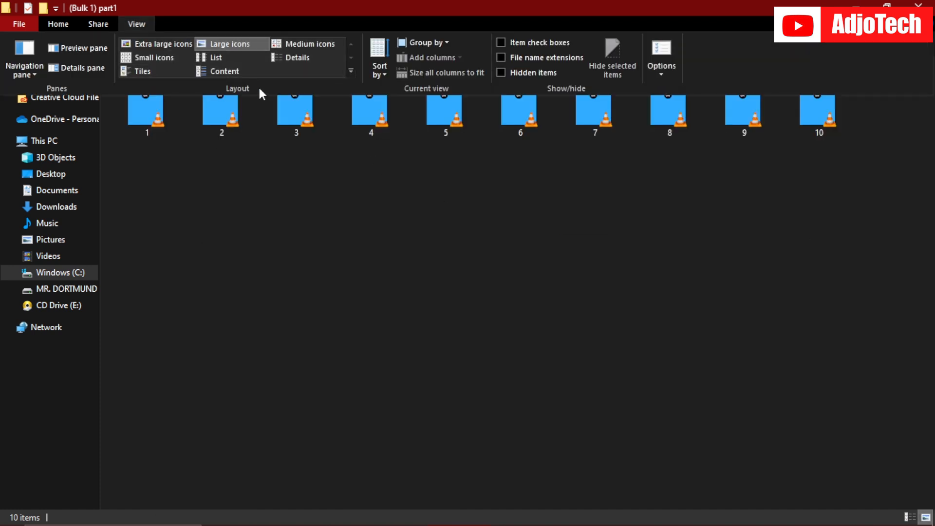
{"action": "left_click", "coordinate": [161, 43]}
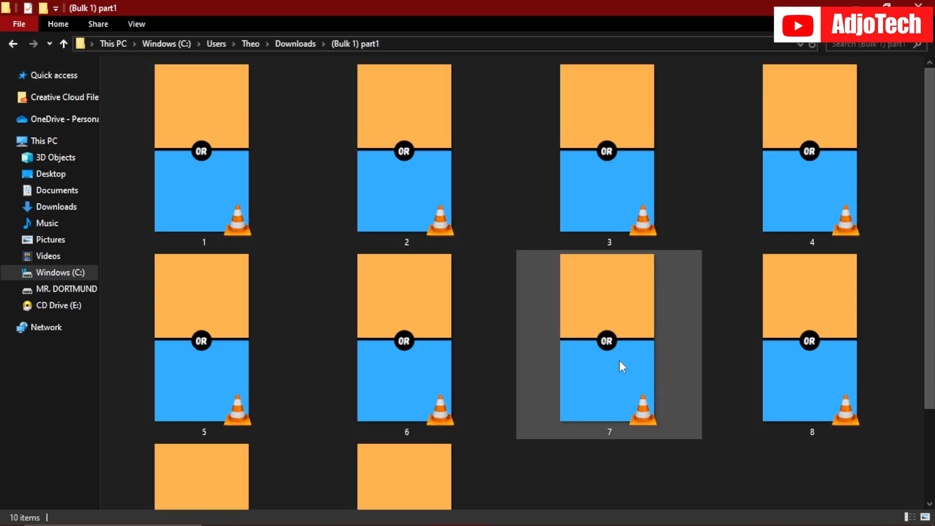
{"action": "scroll", "coordinate": [657, 423], "scroll_direction": "down", "scroll_amount": 2}
{"action": "scroll", "coordinate": [473, 394], "scroll_direction": "up", "scroll_amount": 2}
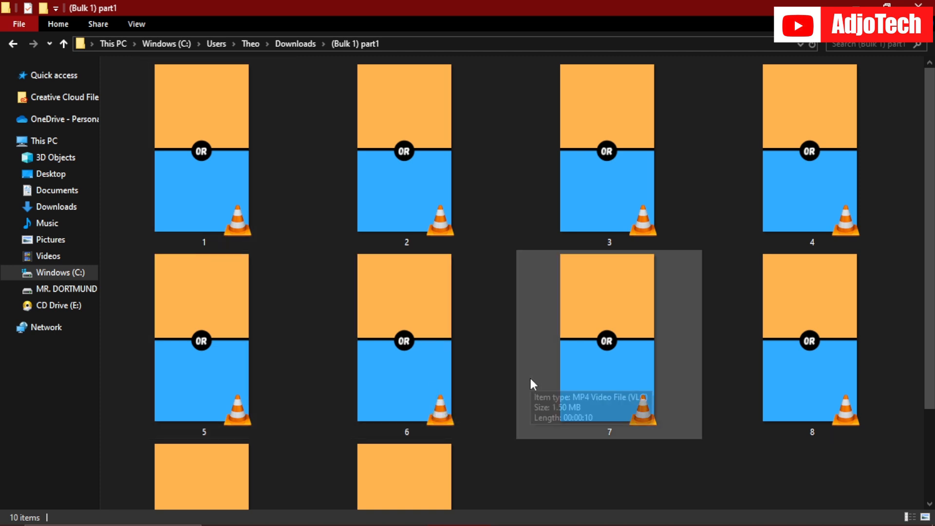
{"action": "left_click", "coordinate": [395, 161]}
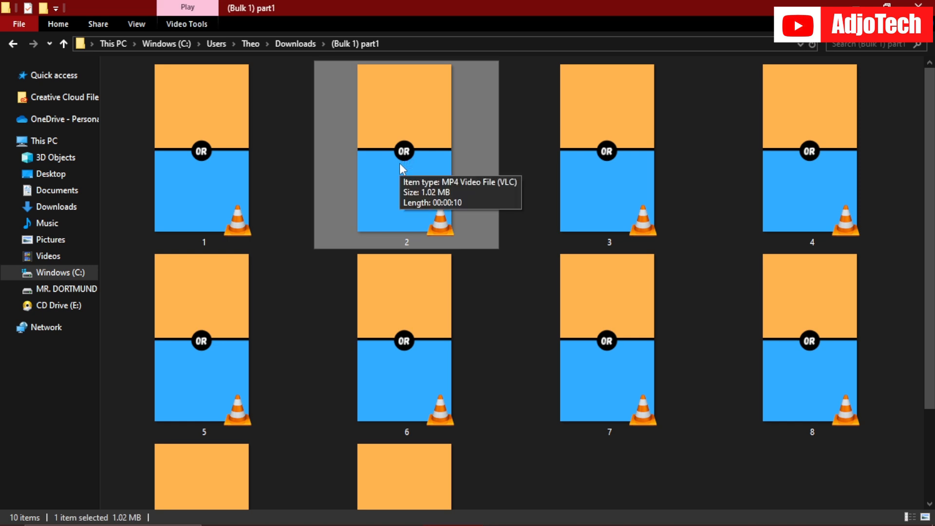